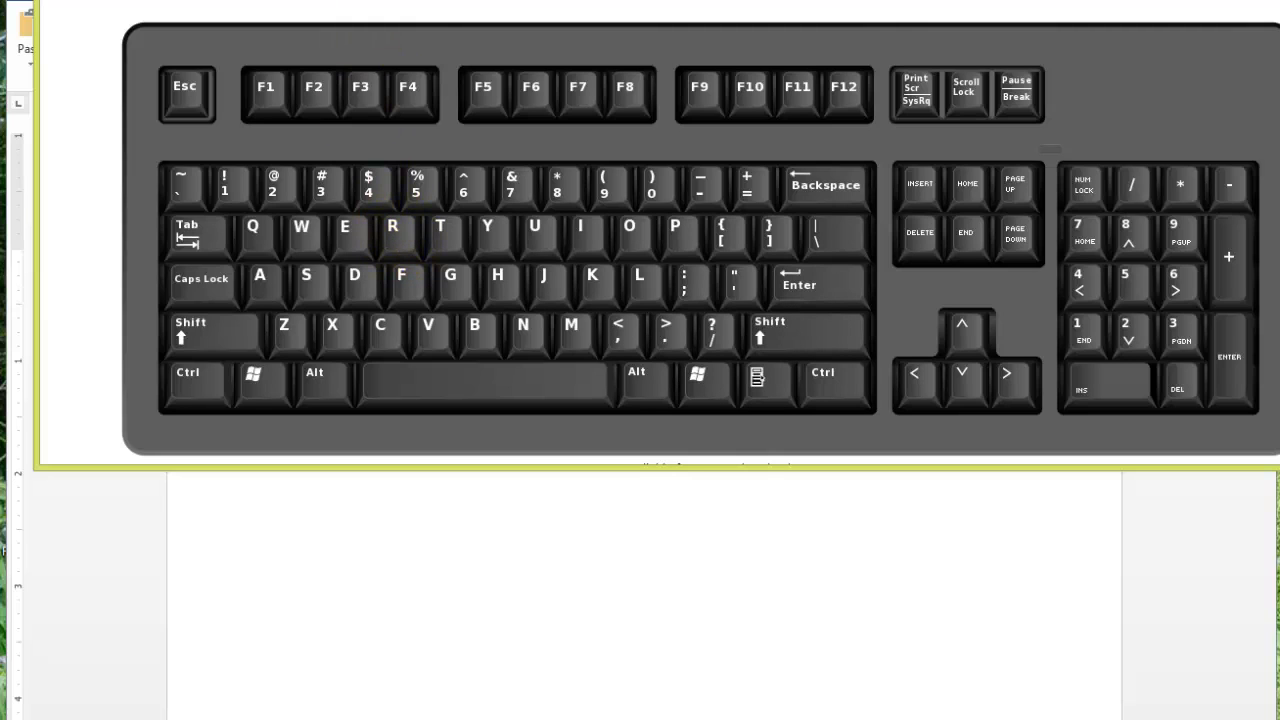
Step: Compare the typewriter type bars photo with the computer keyboard image in the browser
{"action": "left_click", "coordinate": [562, 2]}
{"action": "left_click", "coordinate": [532, 2]}
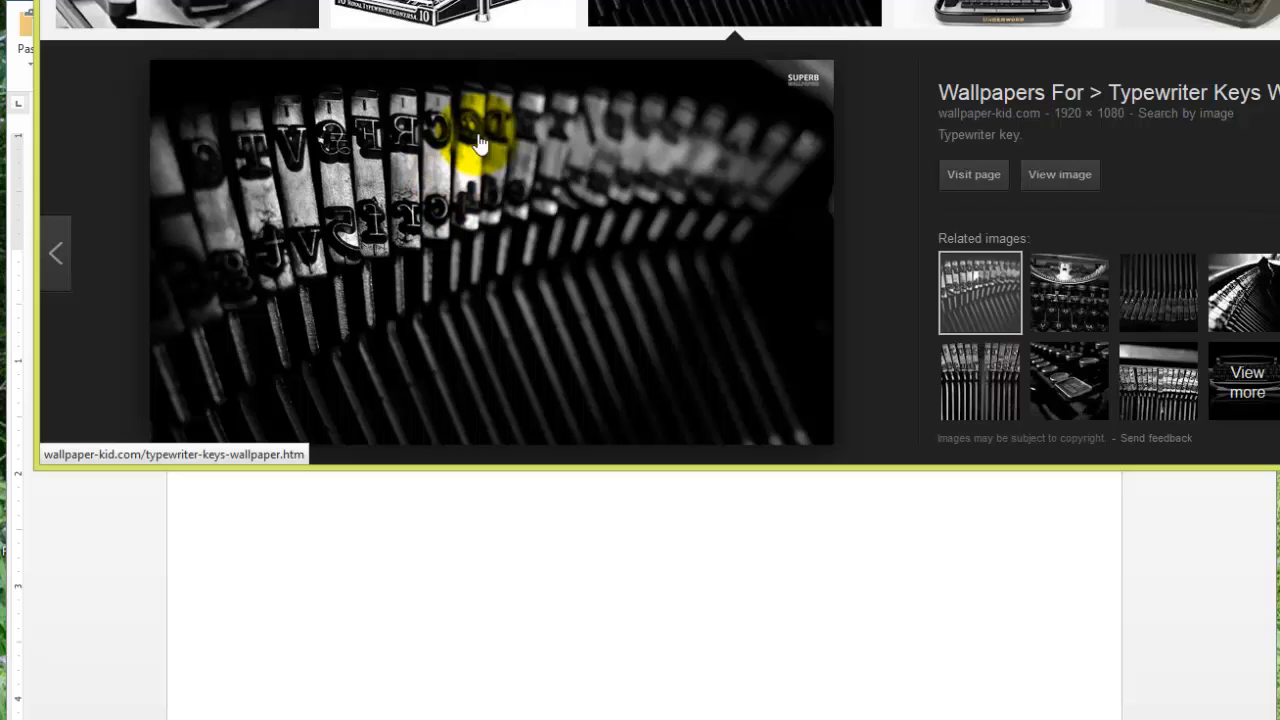
{"action": "left_click", "coordinate": [640, 1]}
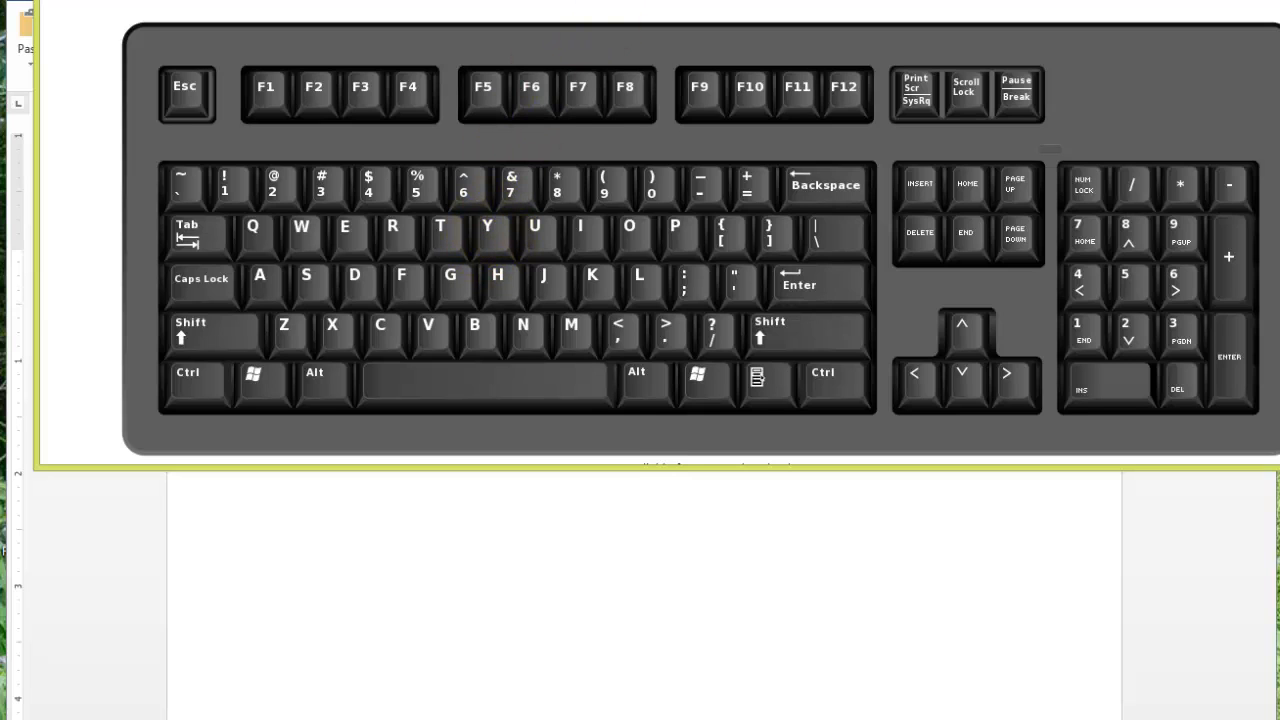
{"action": "left_click", "coordinate": [580, 2]}
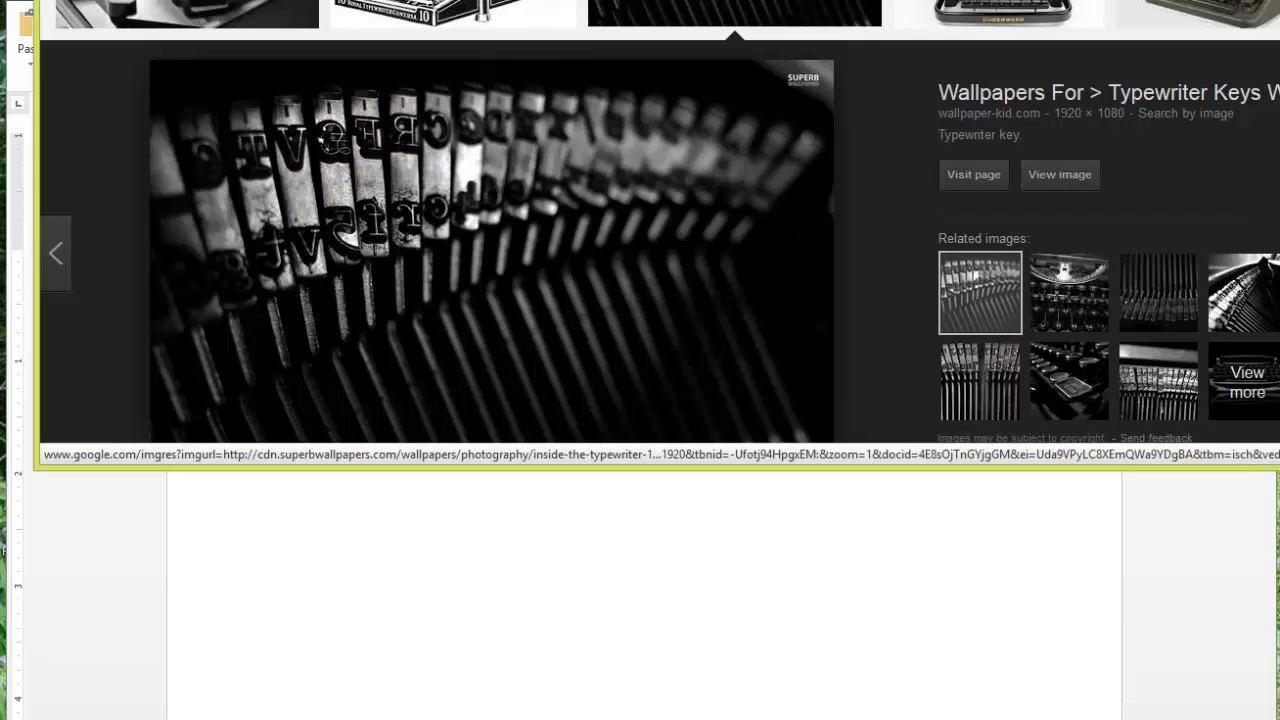
Step: Open the Typekit font library, clear its Sans Serif classification filter and show the Serif fonts
{"action": "left_click", "coordinate": [690, 2]}
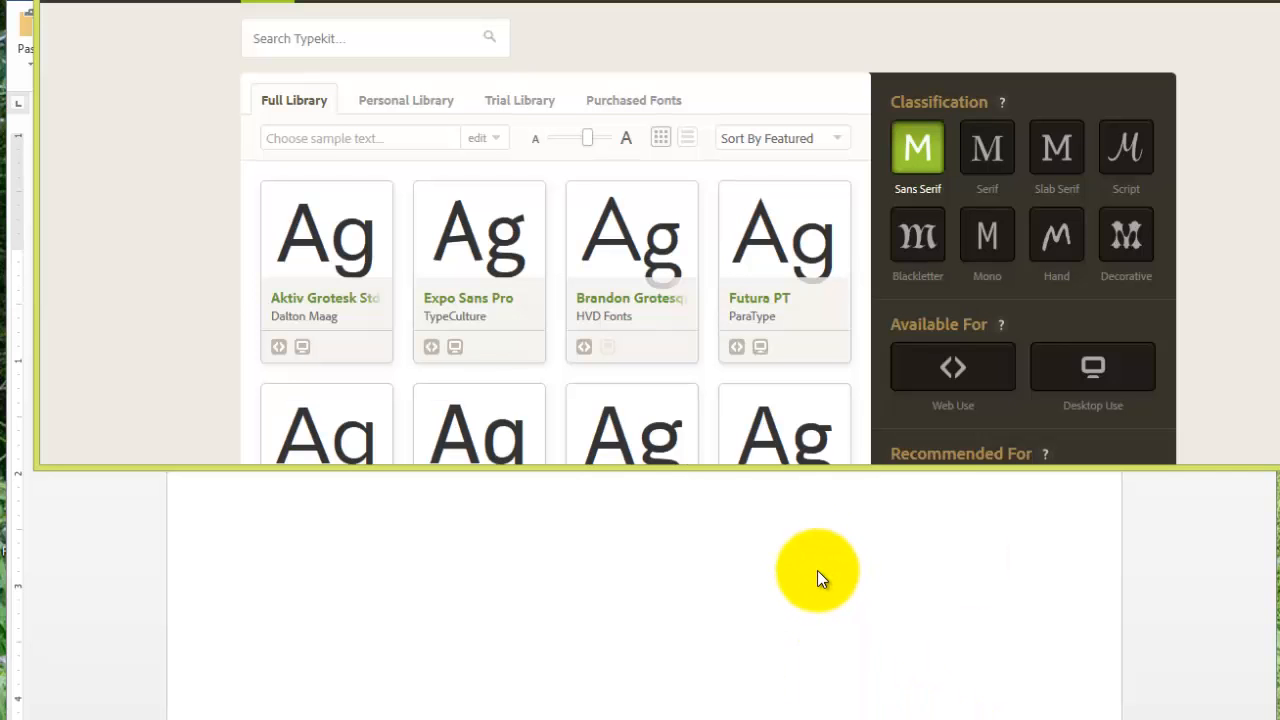
{"action": "left_click", "coordinate": [920, 150]}
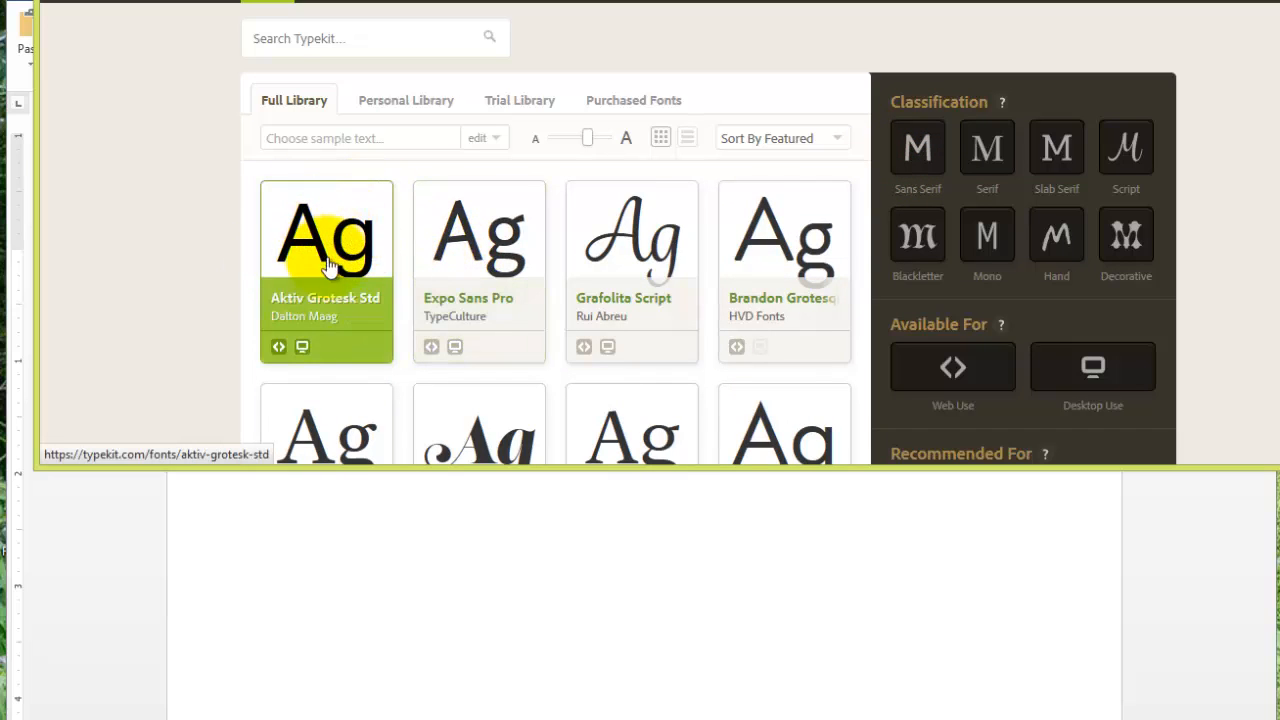
{"action": "left_click", "coordinate": [987, 152]}
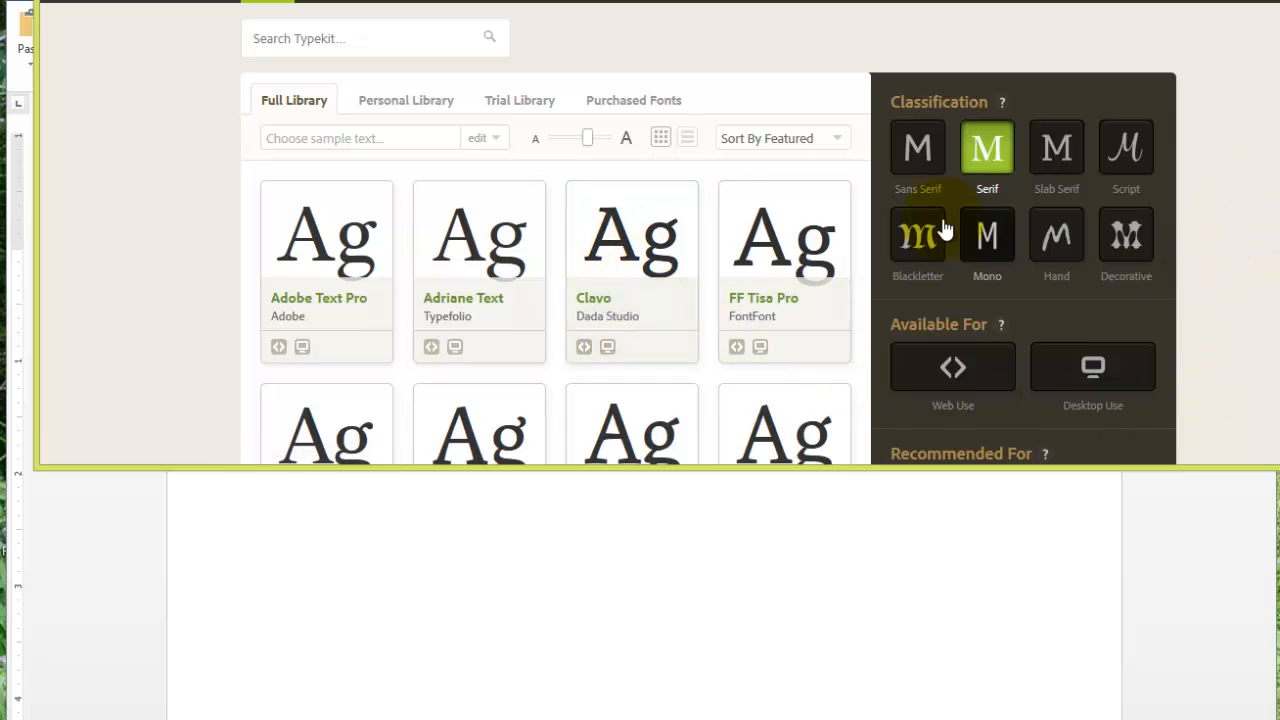
Step: Filter the Typekit library by the Mono classification and look through the listed monospaced font families
{"action": "left_click", "coordinate": [987, 250]}
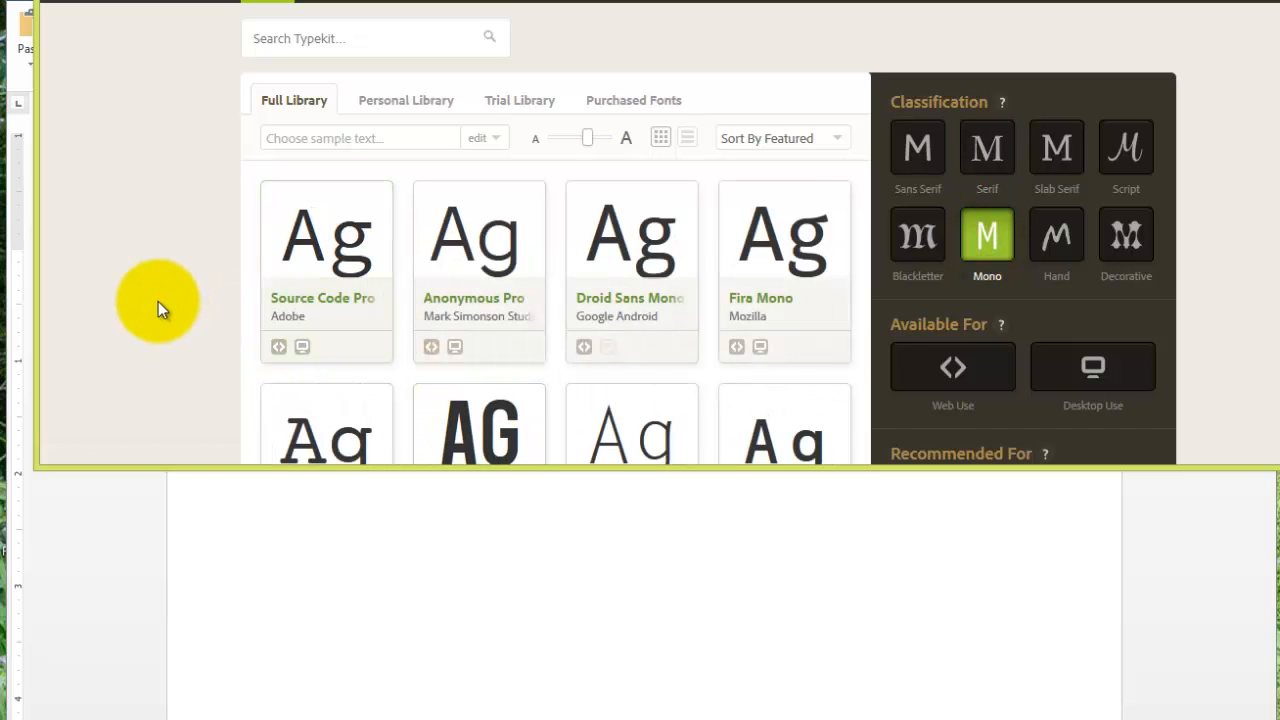
{"action": "scroll", "coordinate": [158, 302], "scroll_direction": "down", "scroll_amount": 2}
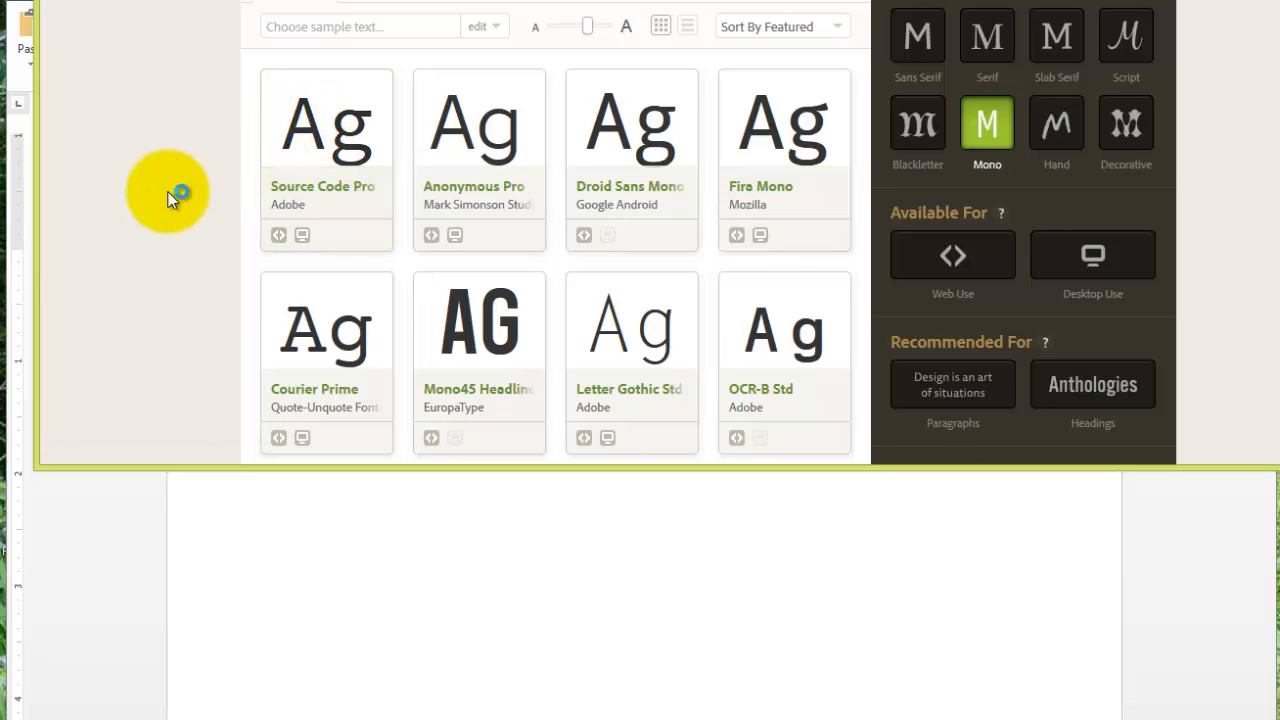
{"action": "scroll", "coordinate": [215, 268], "scroll_direction": "down", "scroll_amount": 3}
{"action": "scroll", "coordinate": [222, 278], "scroll_direction": "down", "scroll_amount": 4}
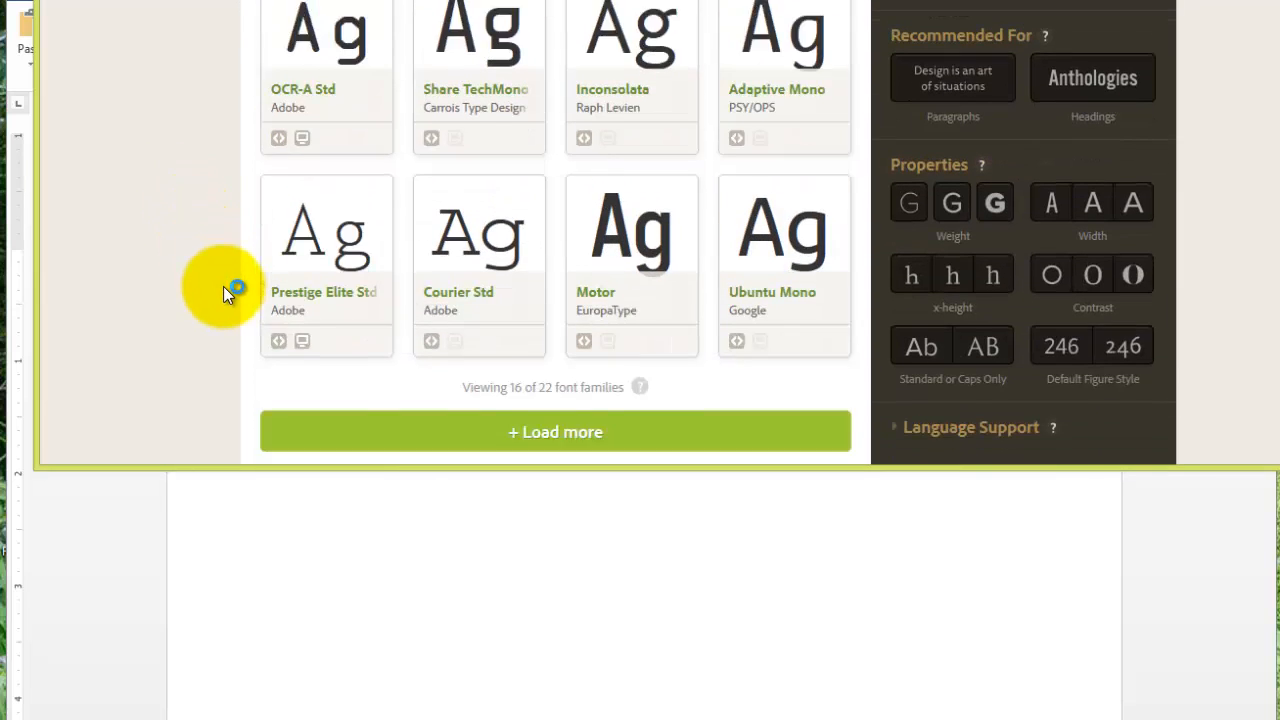
{"action": "scroll", "coordinate": [220, 190], "scroll_direction": "up", "scroll_amount": 8}
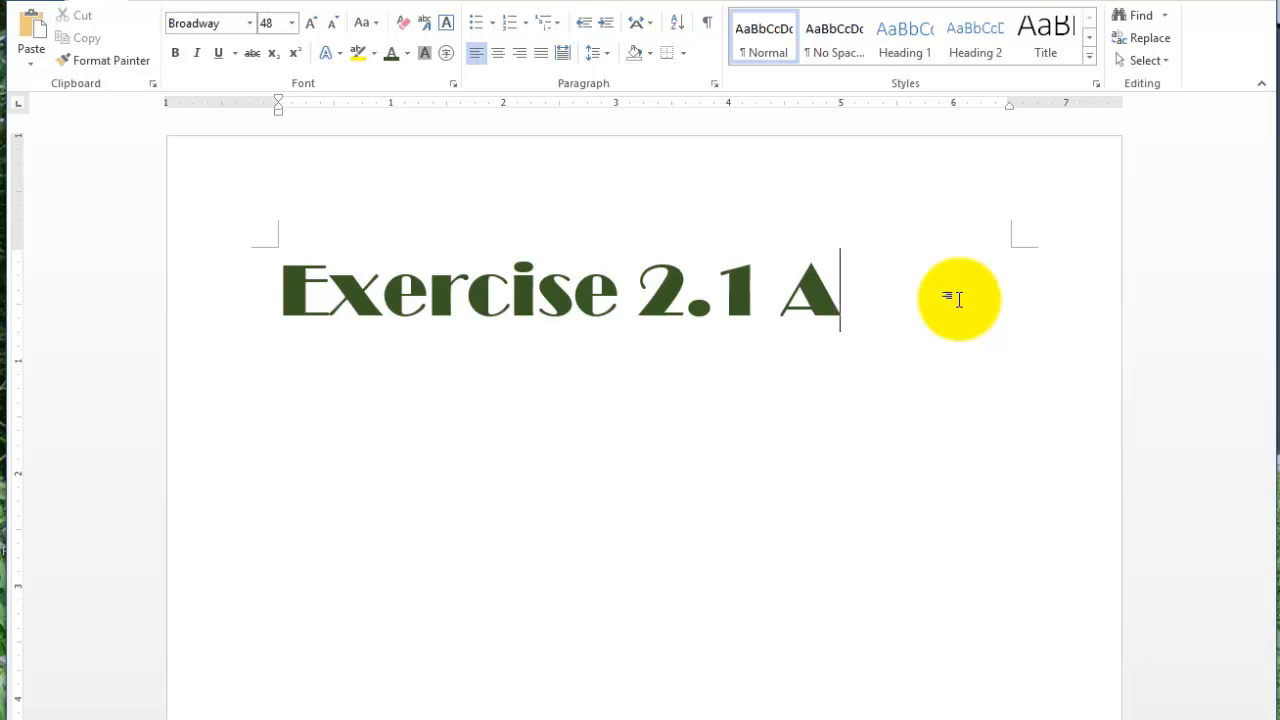
Step: Switch to Word and close the Exercise 2.1 A document without saving it
{"action": "left_click", "coordinate": [38, 285]}
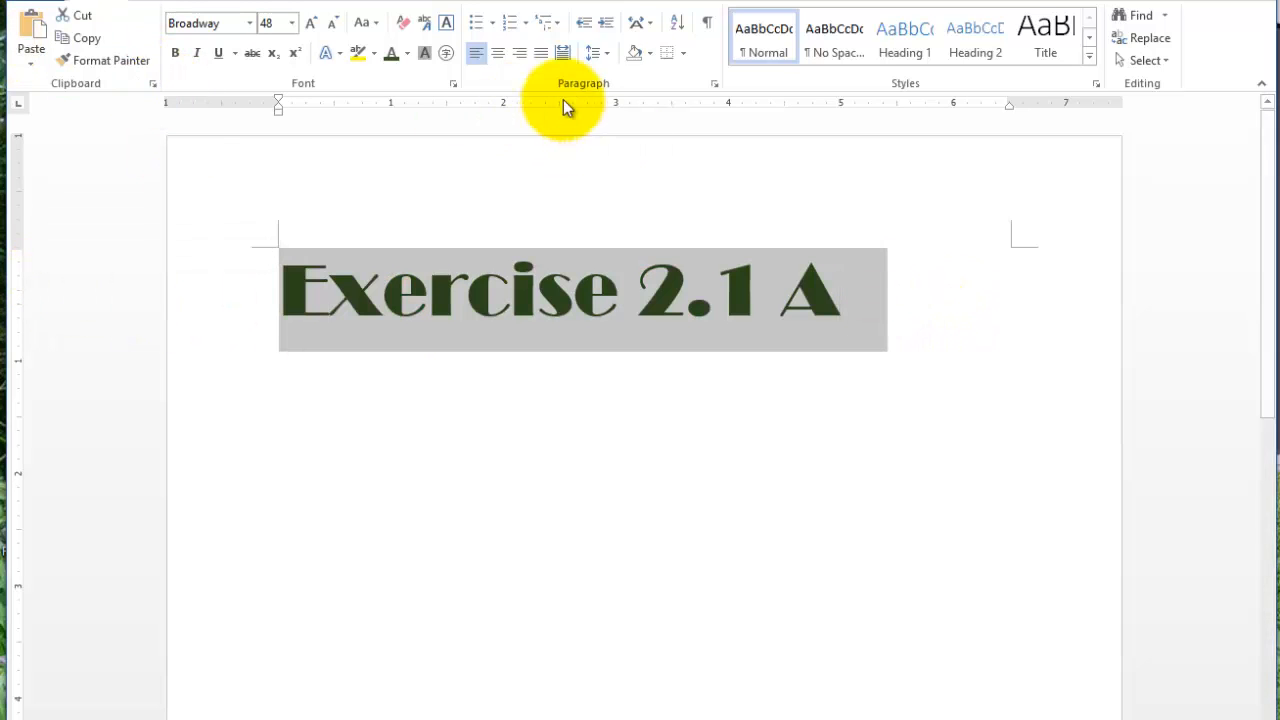
{"action": "left_click", "coordinate": [15, 6]}
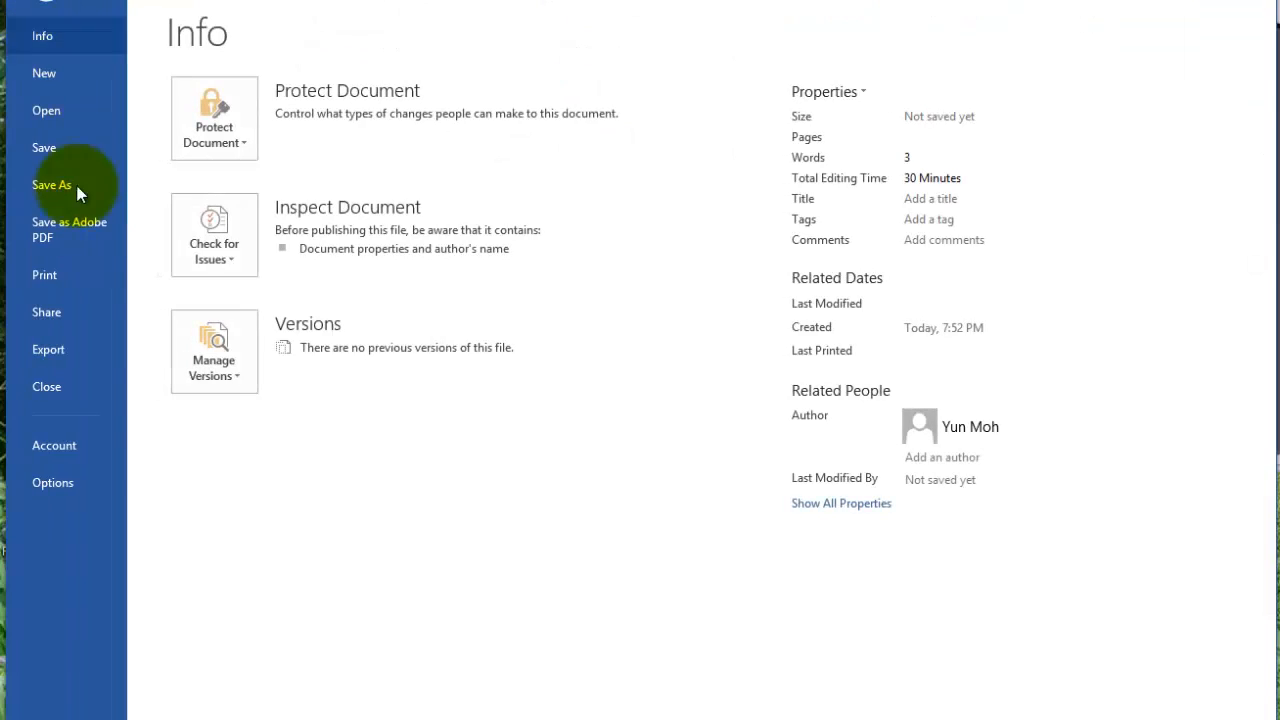
{"action": "left_click", "coordinate": [47, 390]}
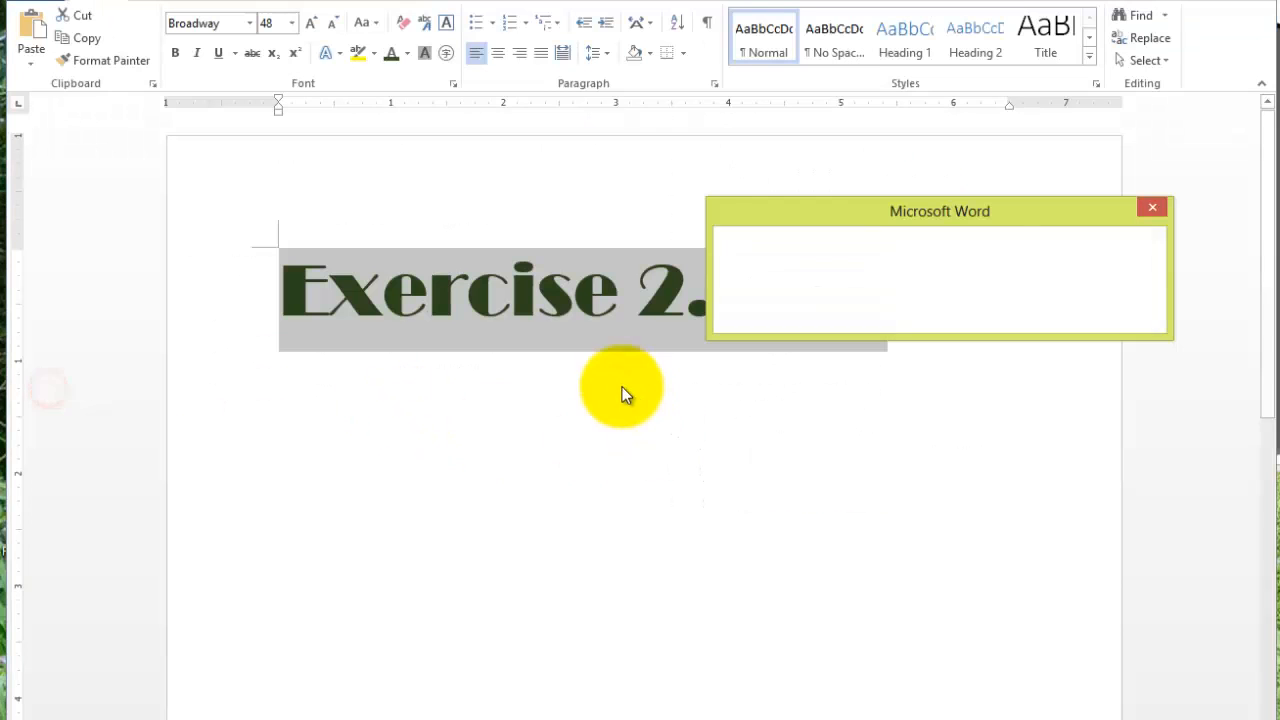
{"action": "left_click", "coordinate": [940, 318]}
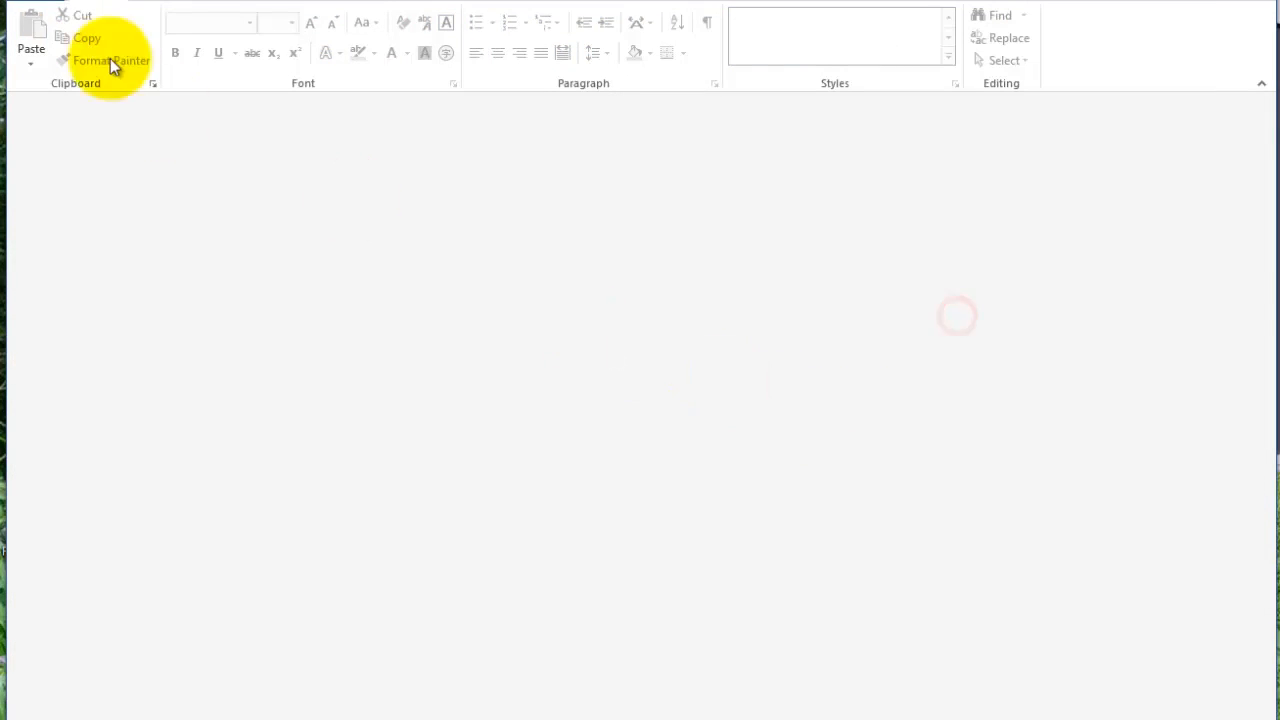
Step: Browse the computer for a document to open and go to the D: drive
{"action": "left_click", "coordinate": [33, 4]}
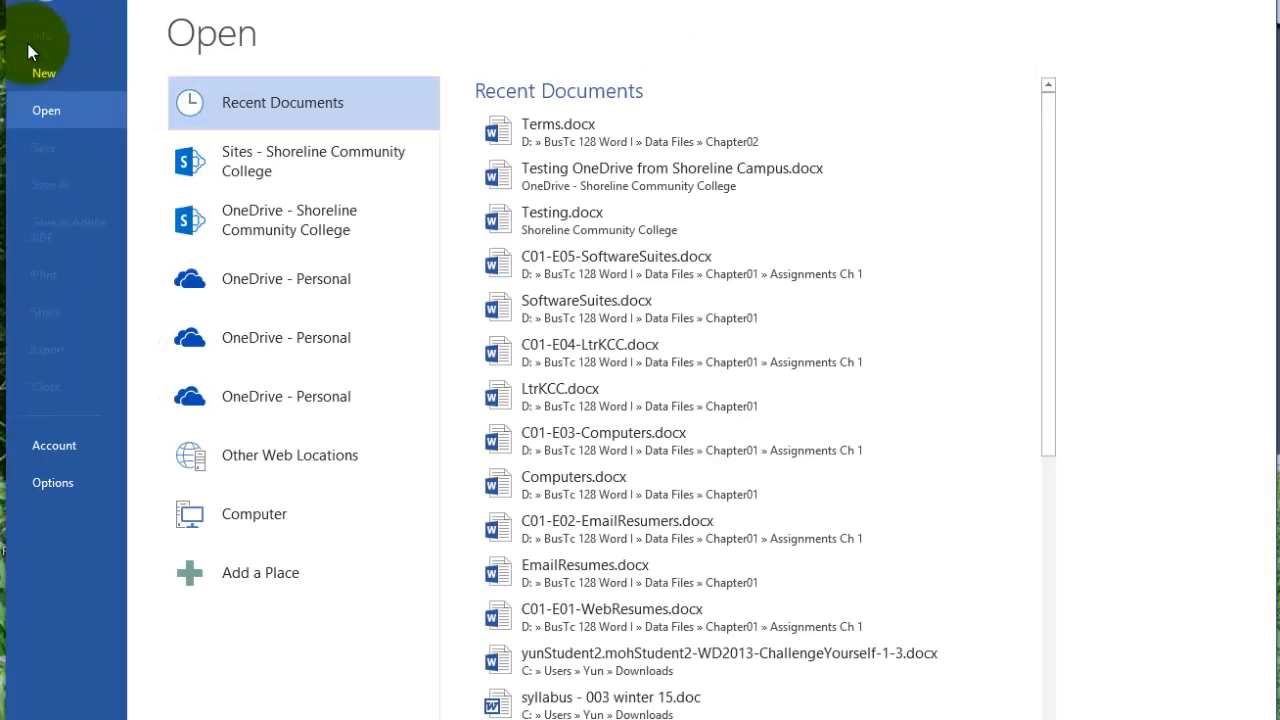
{"action": "left_click", "coordinate": [46, 109]}
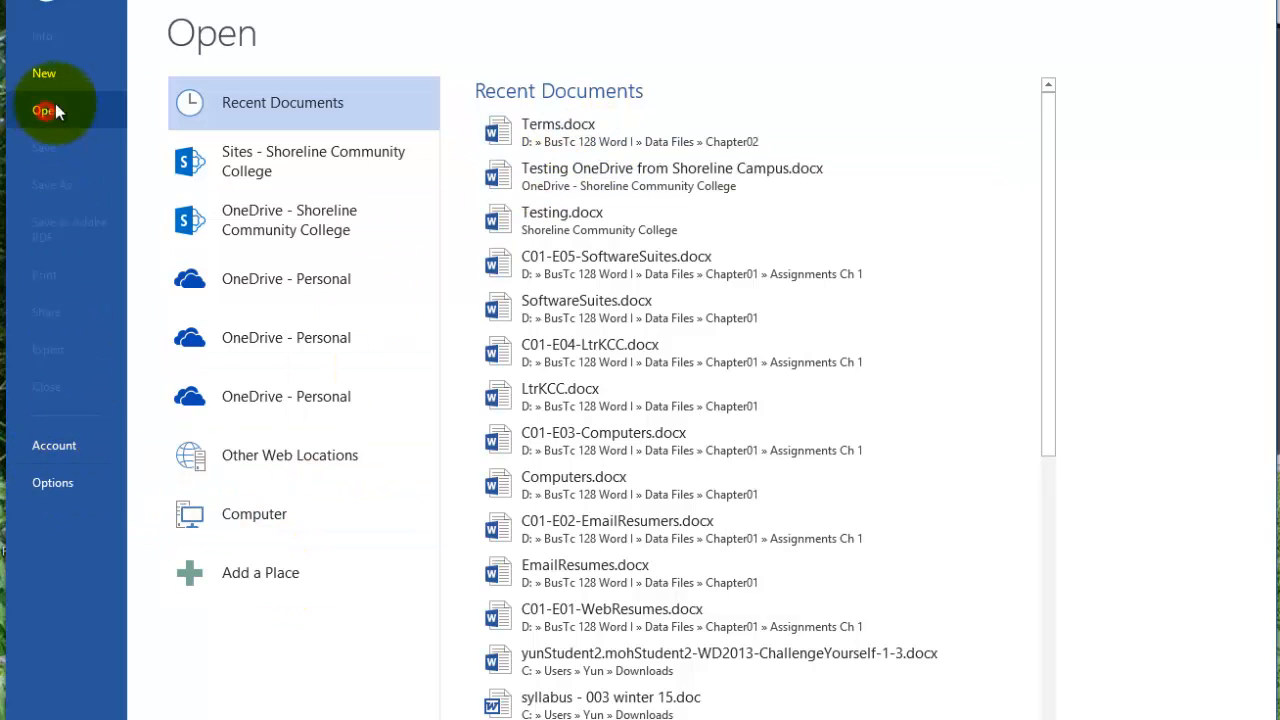
{"action": "left_click", "coordinate": [286, 515]}
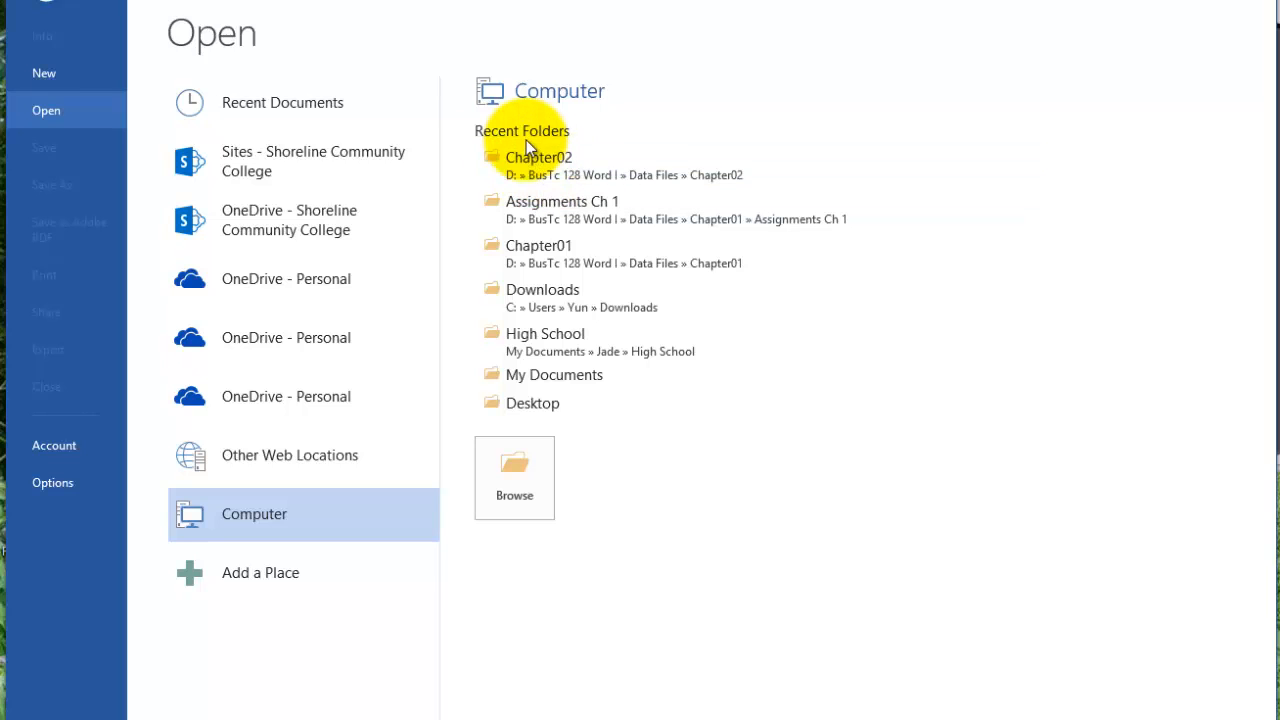
{"action": "left_click", "coordinate": [530, 478]}
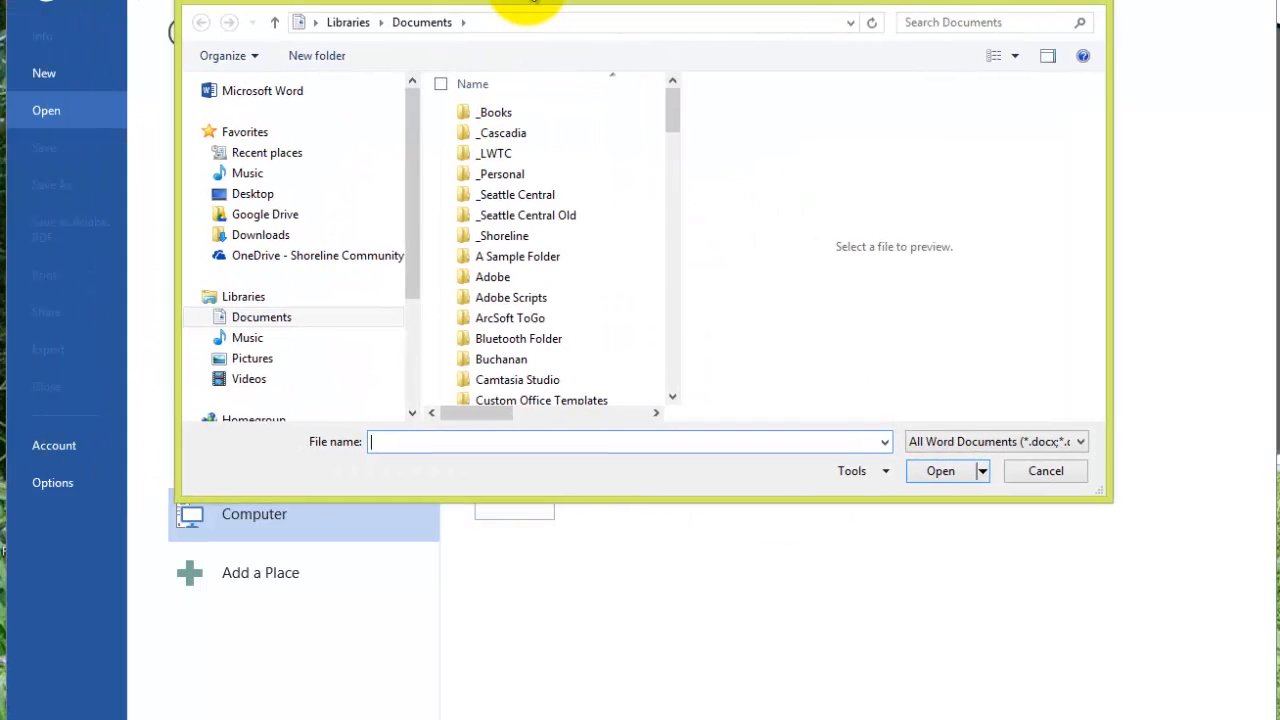
{"action": "left_click_drag", "start_coordinate": [410, 236], "coordinate": [359, 339]}
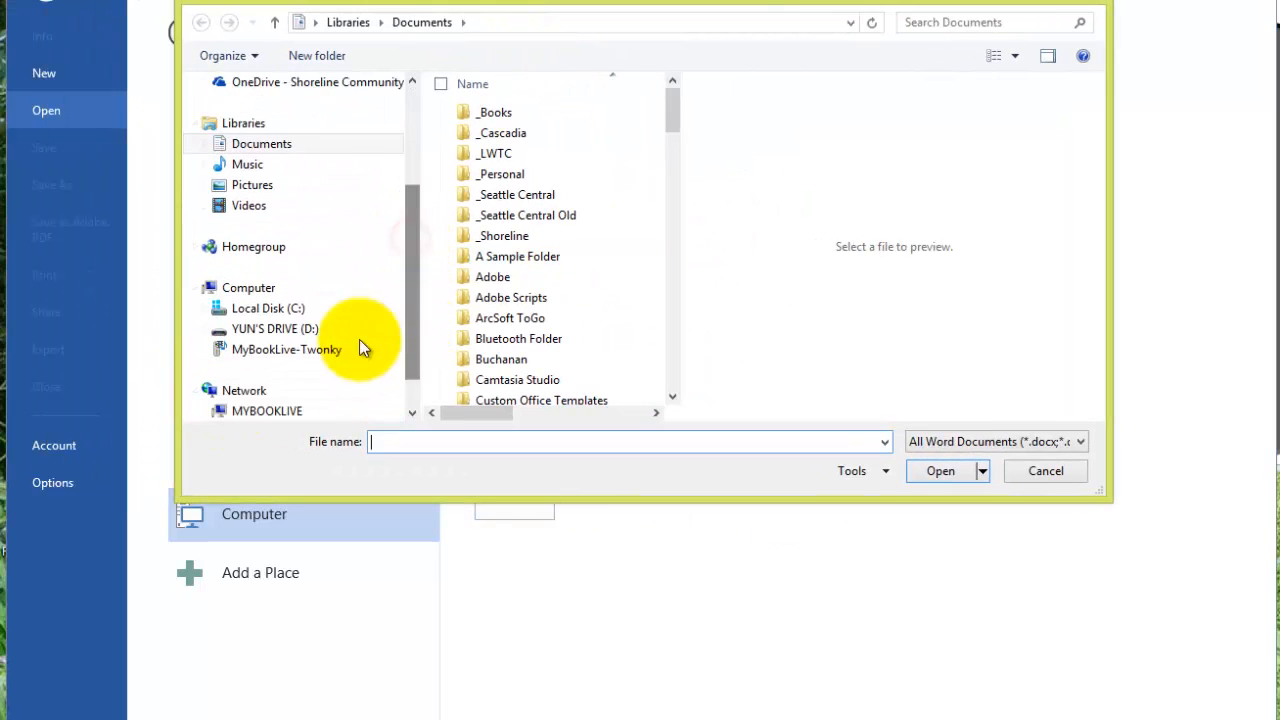
{"action": "left_click", "coordinate": [272, 332]}
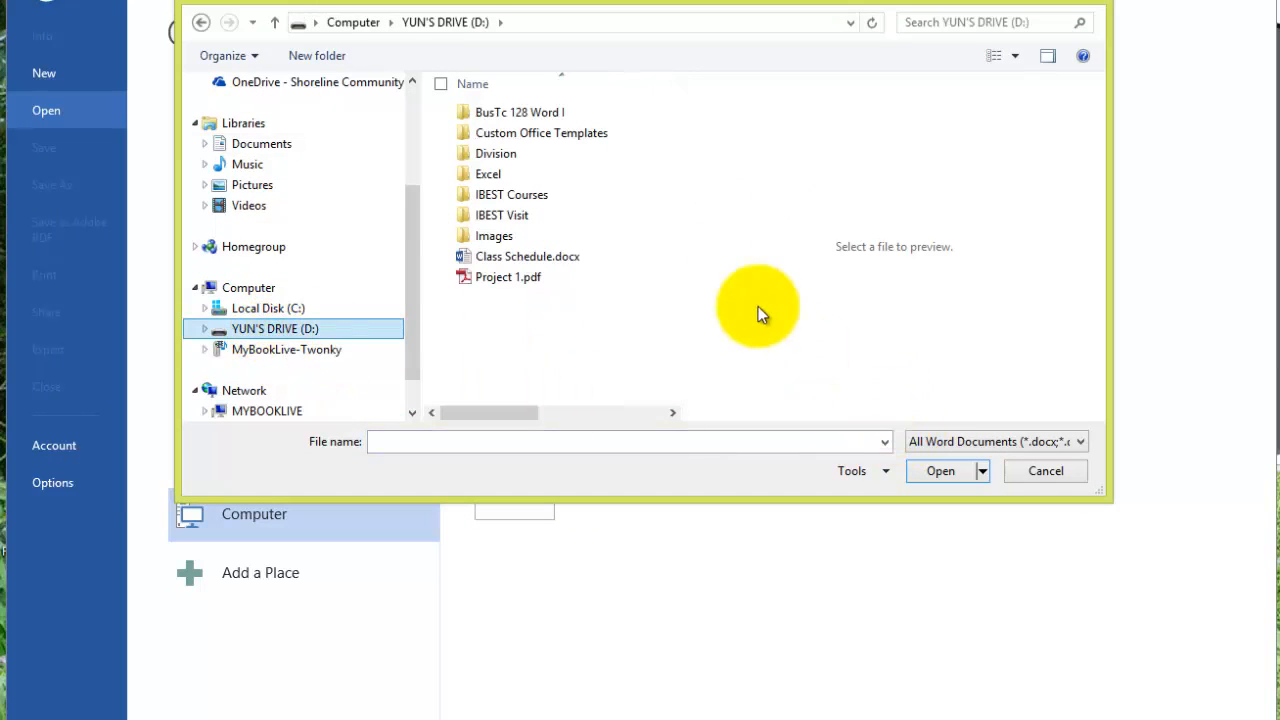
Step: Open Terms.docx from the Chapter02 folder under BusTc 128 Word I, Data Files
{"action": "double_click", "coordinate": [520, 112]}
{"action": "double_click", "coordinate": [524, 108]}
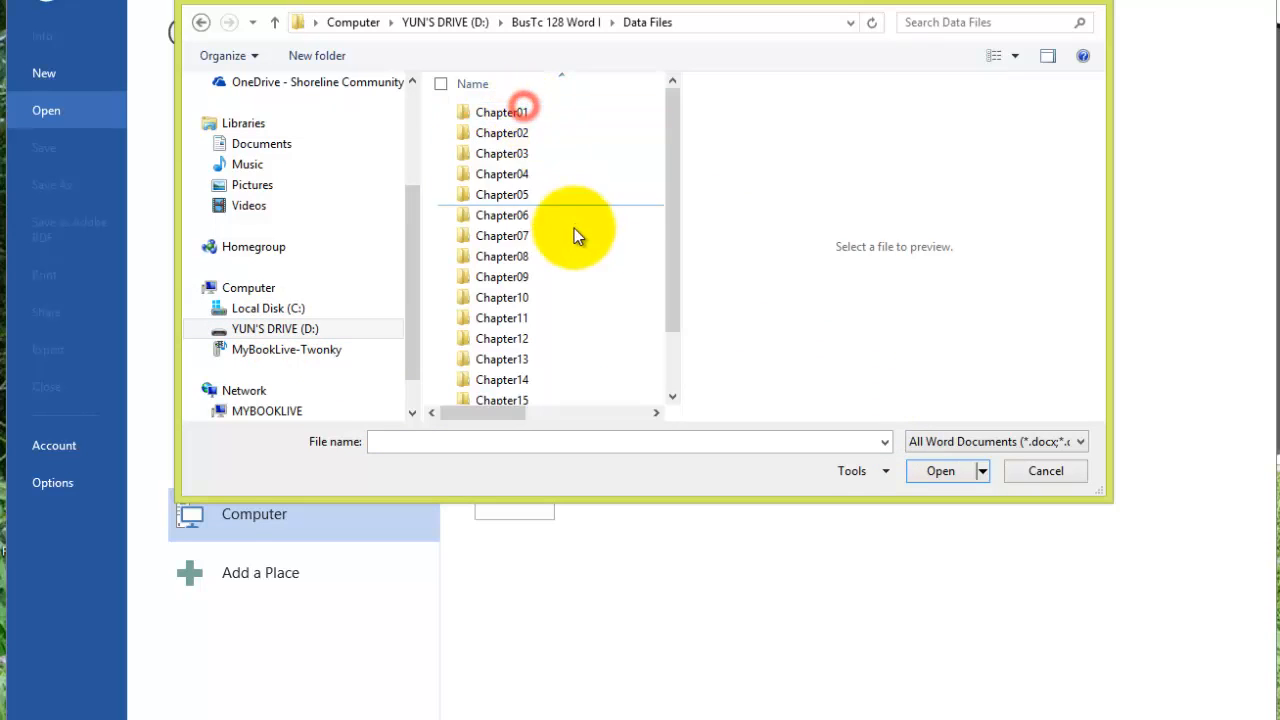
{"action": "double_click", "coordinate": [513, 132]}
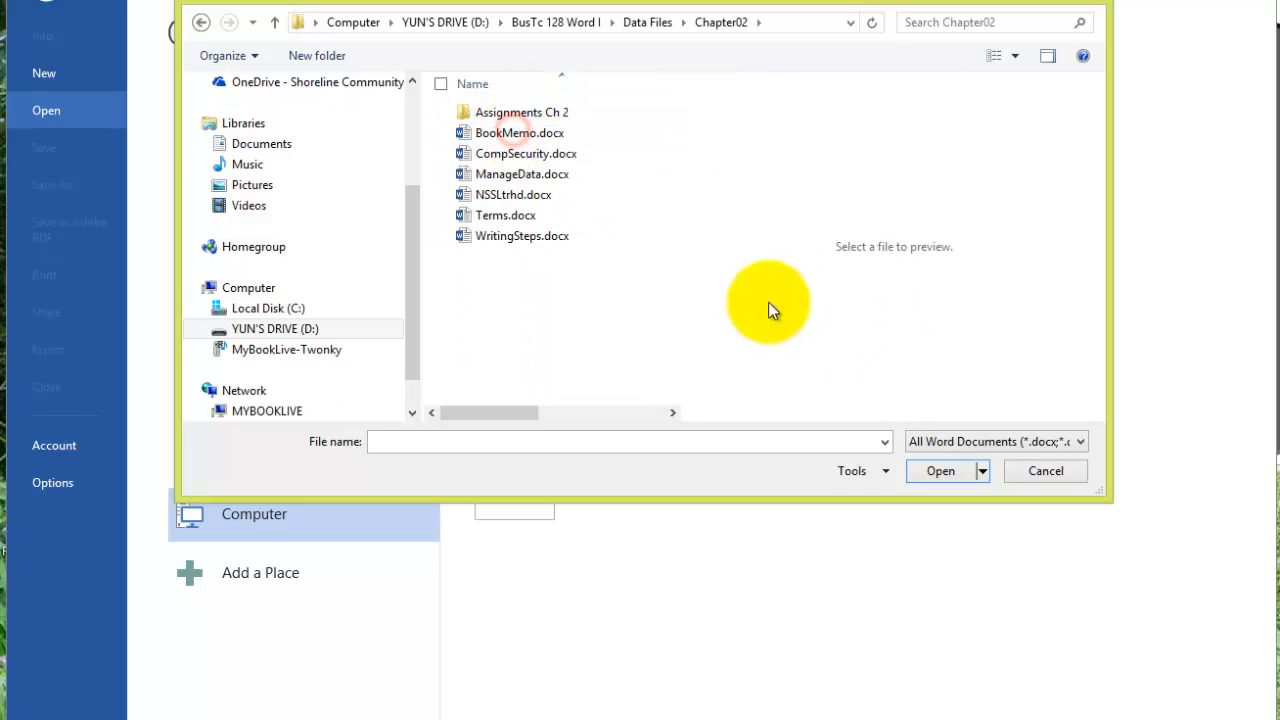
{"action": "left_click", "coordinate": [510, 220]}
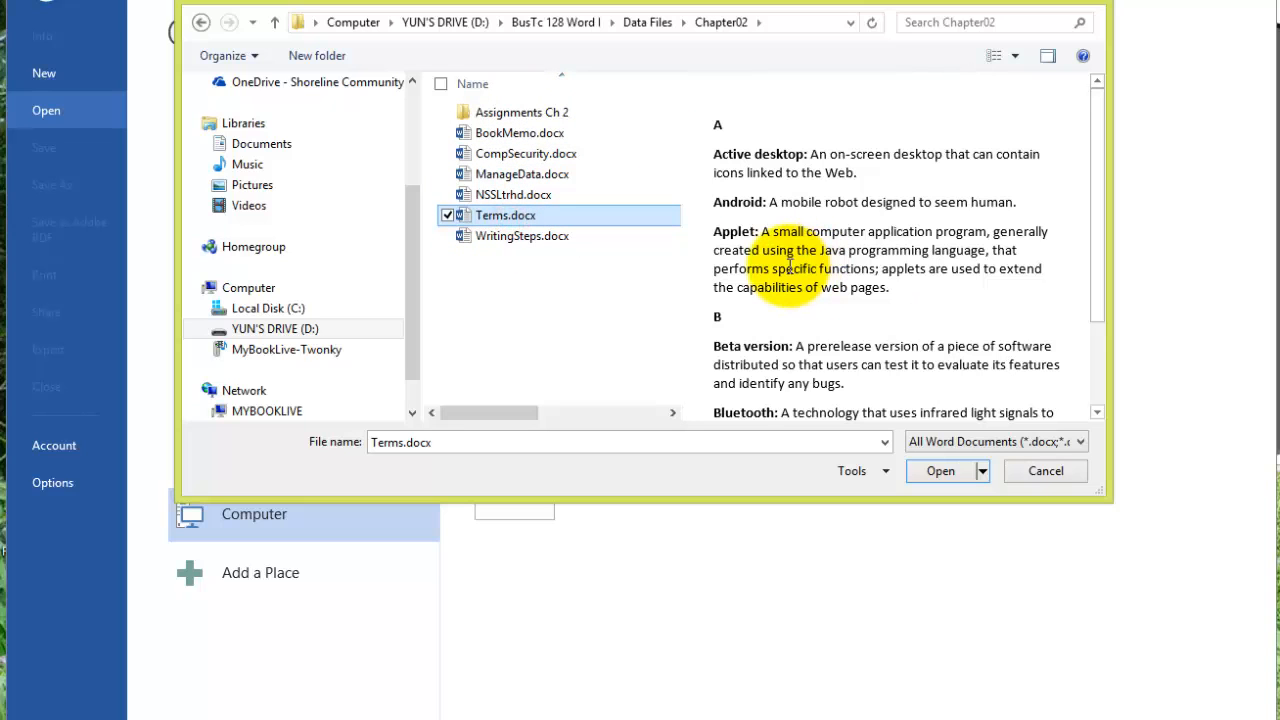
{"action": "left_click", "coordinate": [940, 471]}
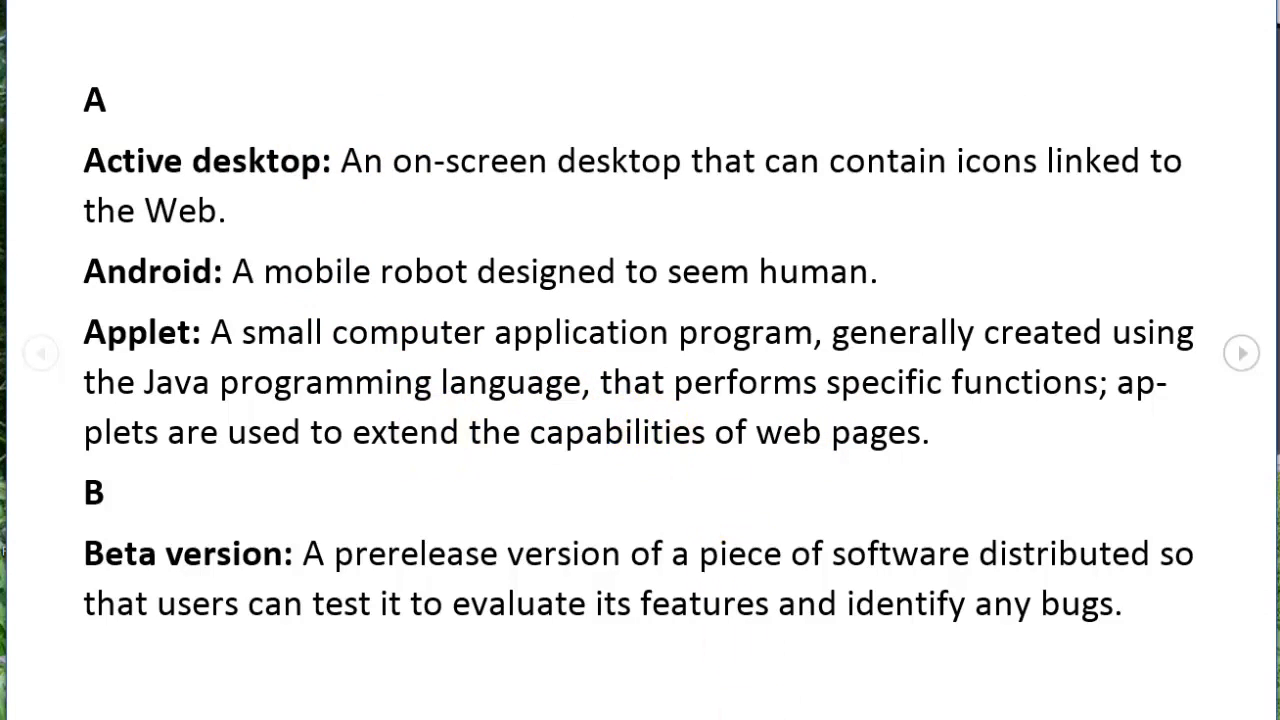
Step: Point out the Esc key on the browser's keyboard image, and return Terms.docx from reading view to the editing layout
{"action": "left_click", "coordinate": [254, 719]}
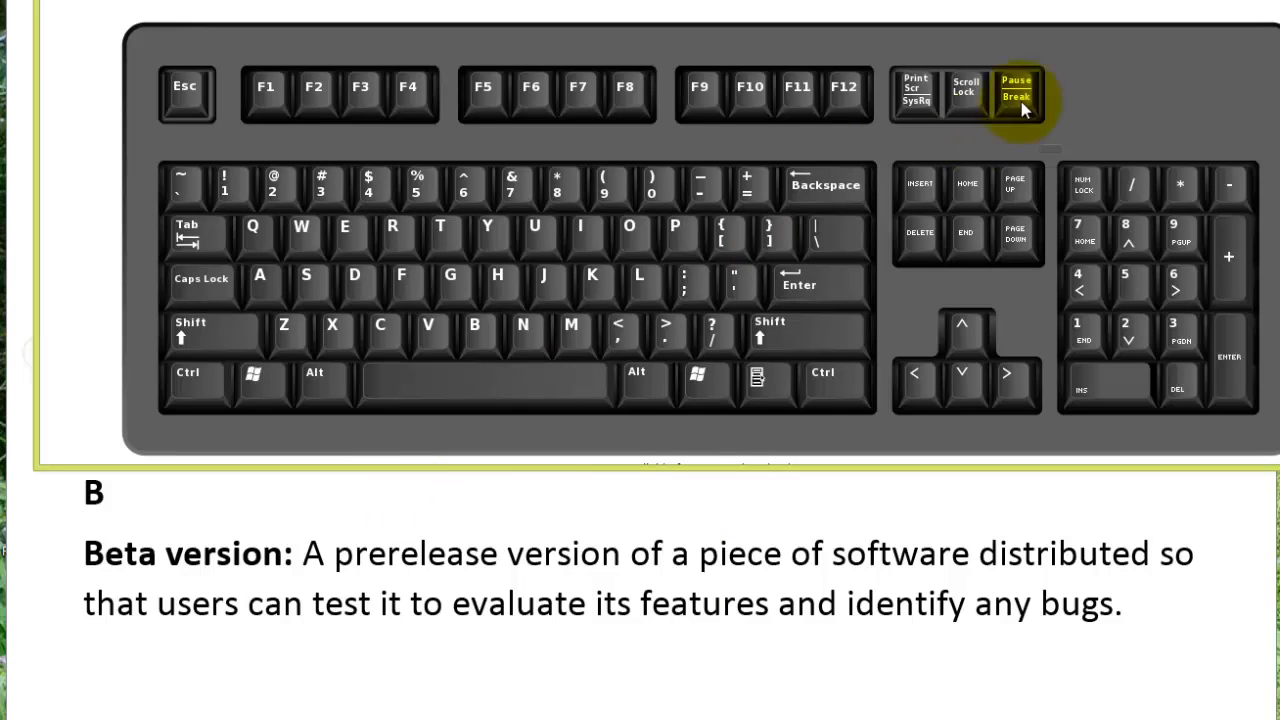
{"action": "left_click", "coordinate": [187, 88]}
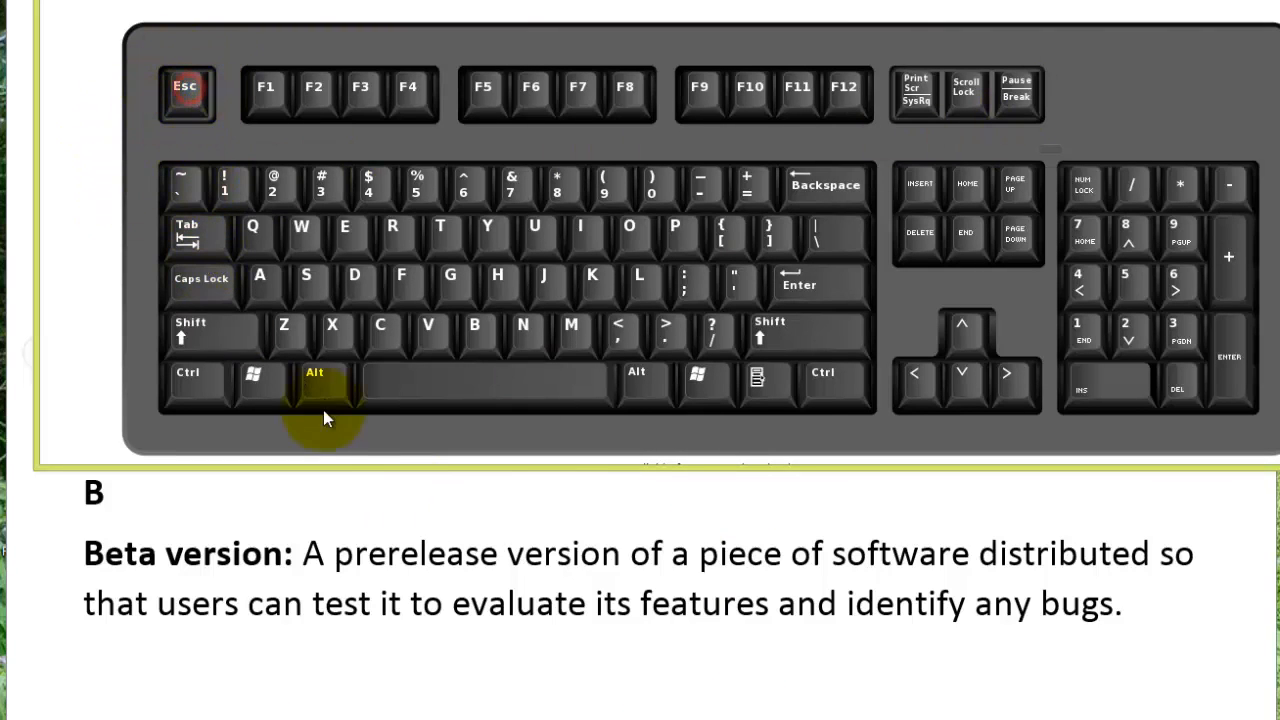
{"action": "left_click", "coordinate": [314, 510]}
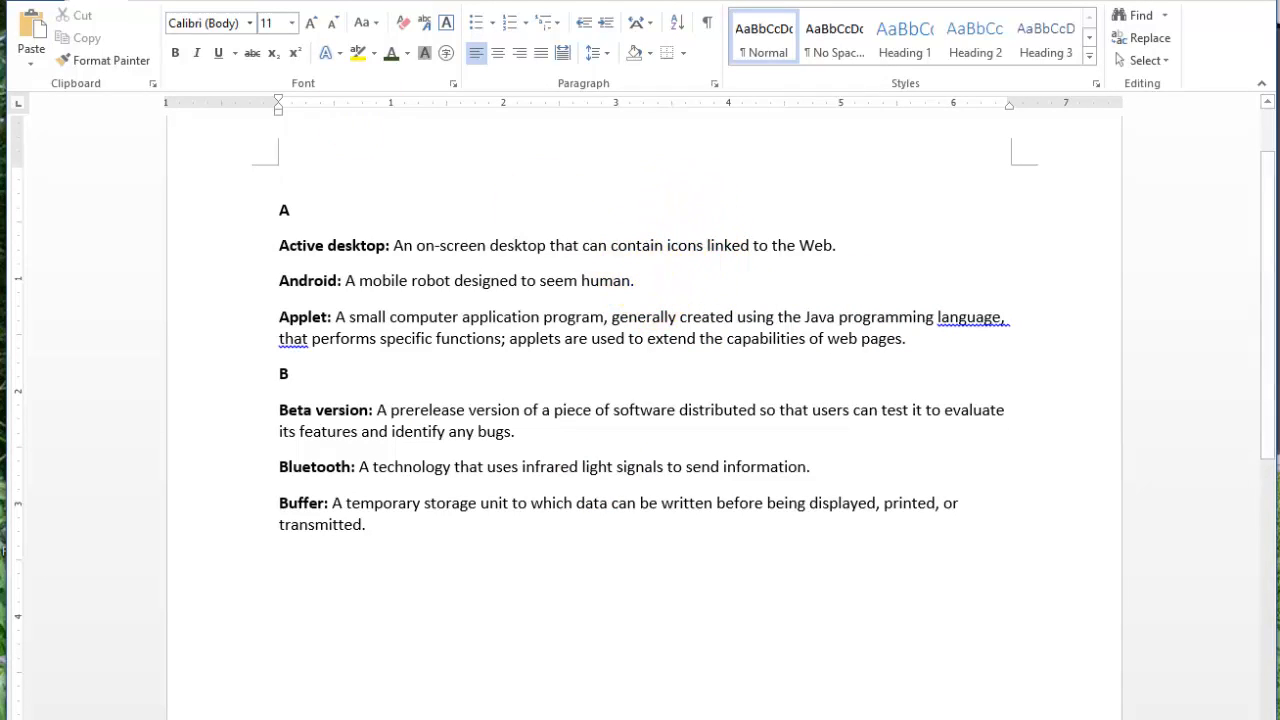
Step: Start saving a copy of Terms.docx on the computer, in the Assignments Ch 2 folder inside Chapter02
{"action": "left_click", "coordinate": [28, 8]}
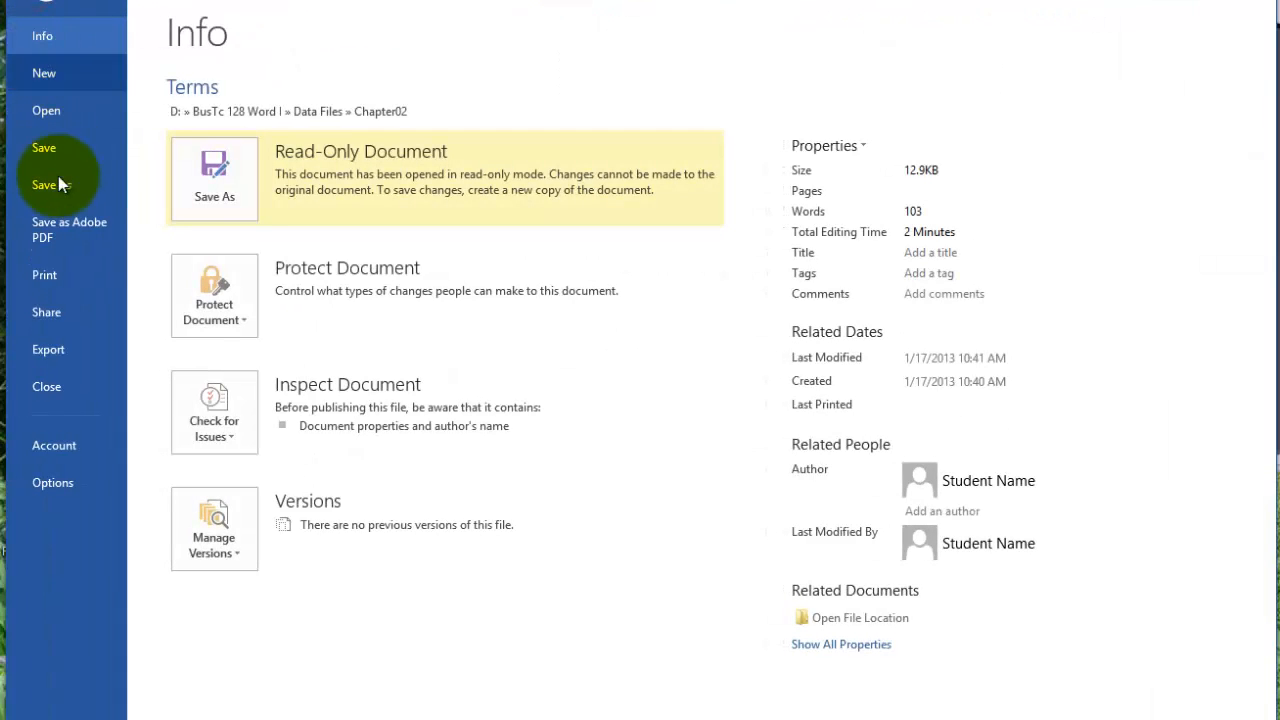
{"action": "left_click", "coordinate": [58, 185]}
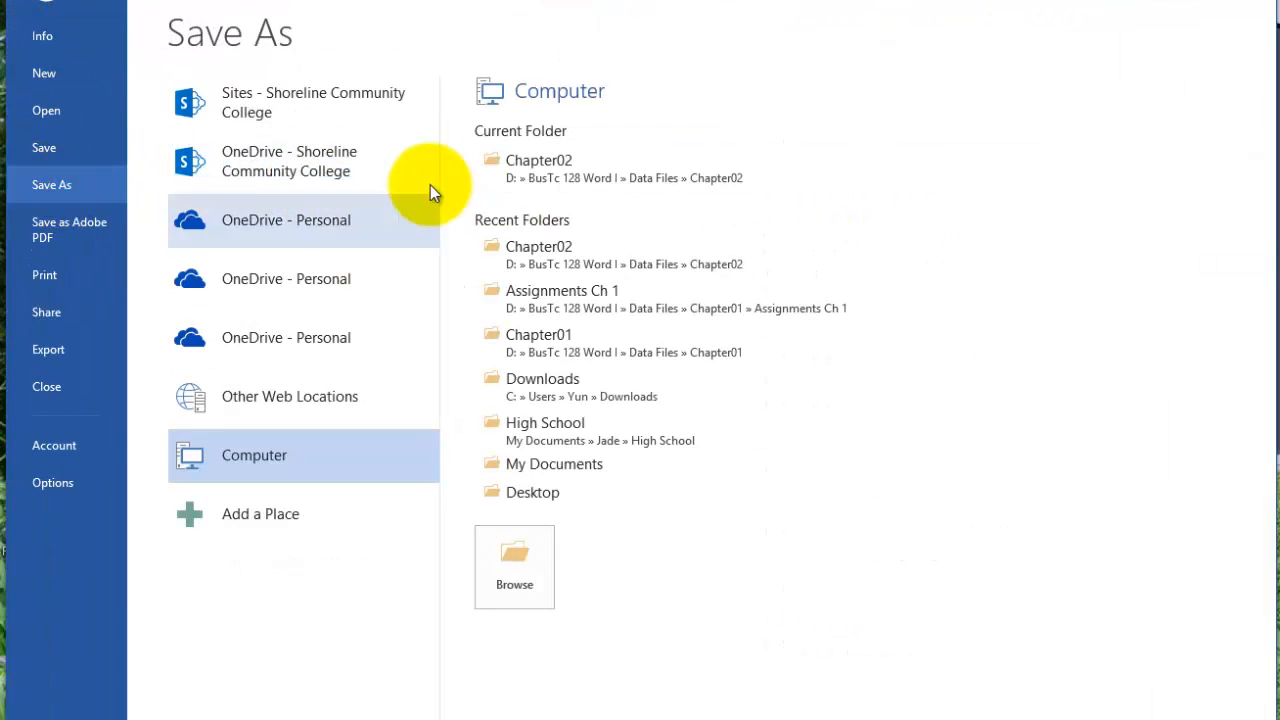
{"action": "left_click", "coordinate": [570, 177]}
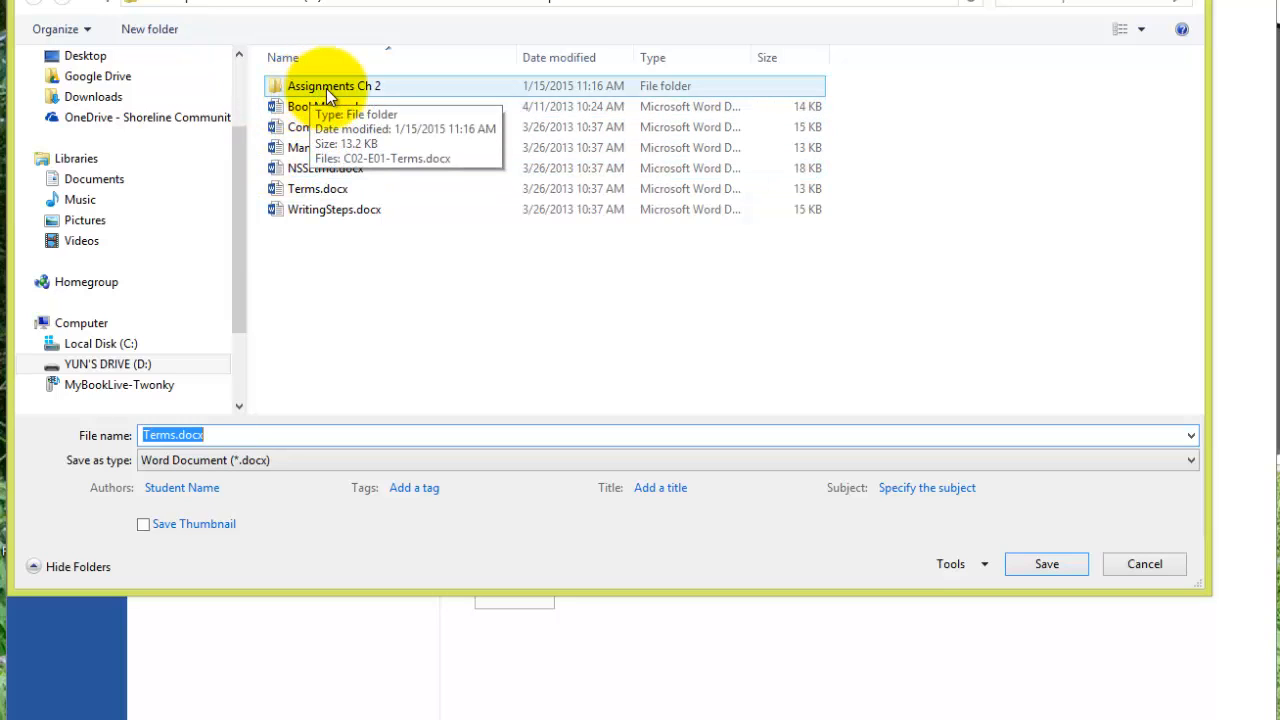
{"action": "double_click", "coordinate": [345, 87]}
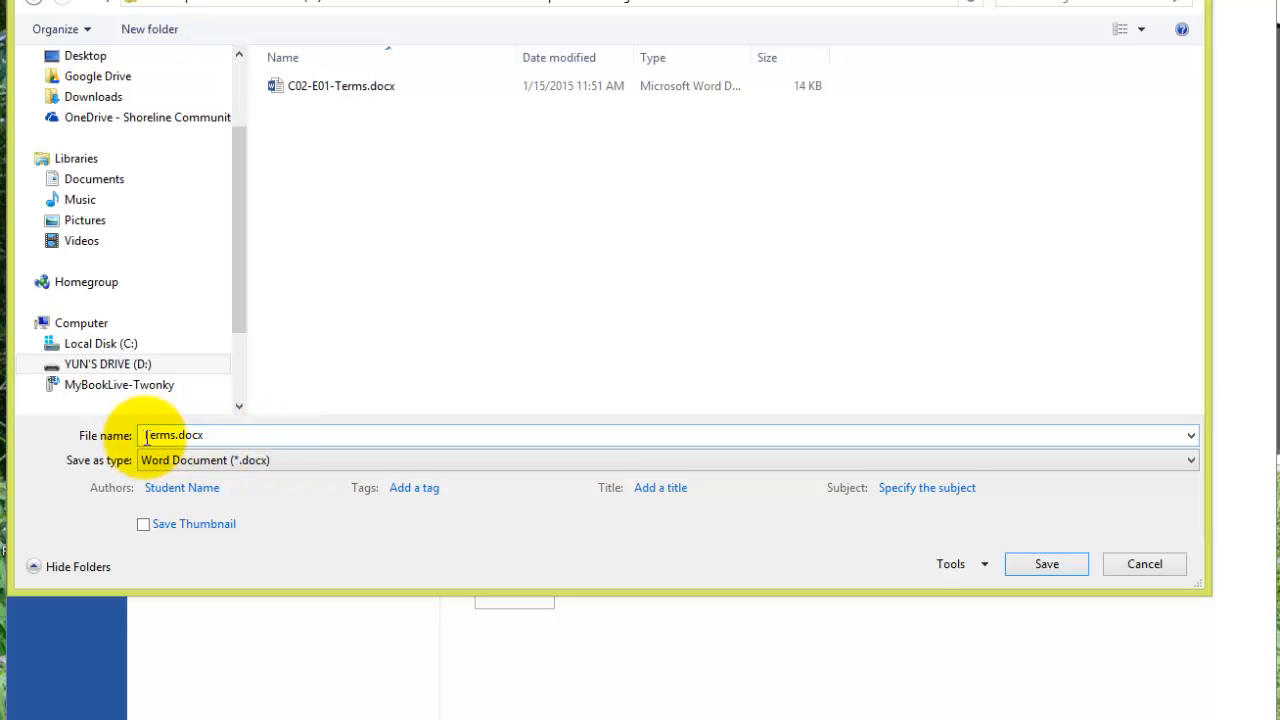
Step: Highlight and unhighlight the proposed file name, and point out the left arrow key on the keyboard image
{"action": "left_click_drag", "start_coordinate": [145, 437], "coordinate": [238, 430]}
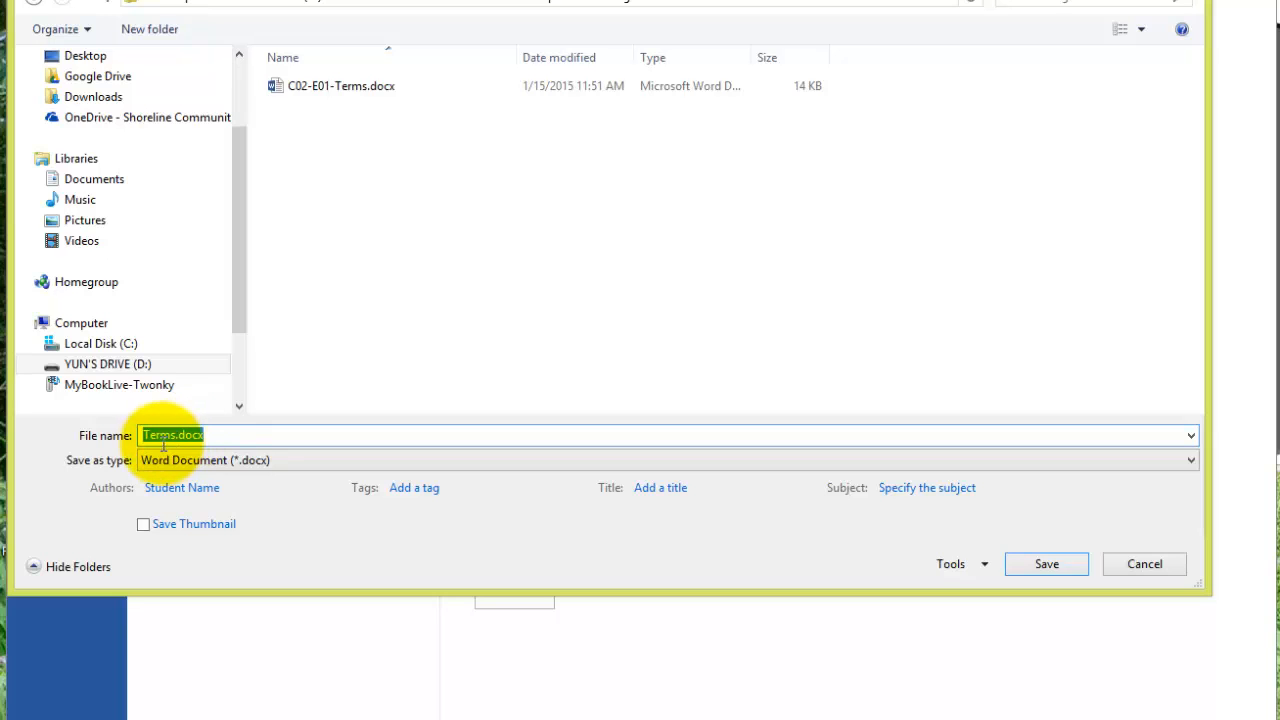
{"action": "left_click", "coordinate": [155, 435]}
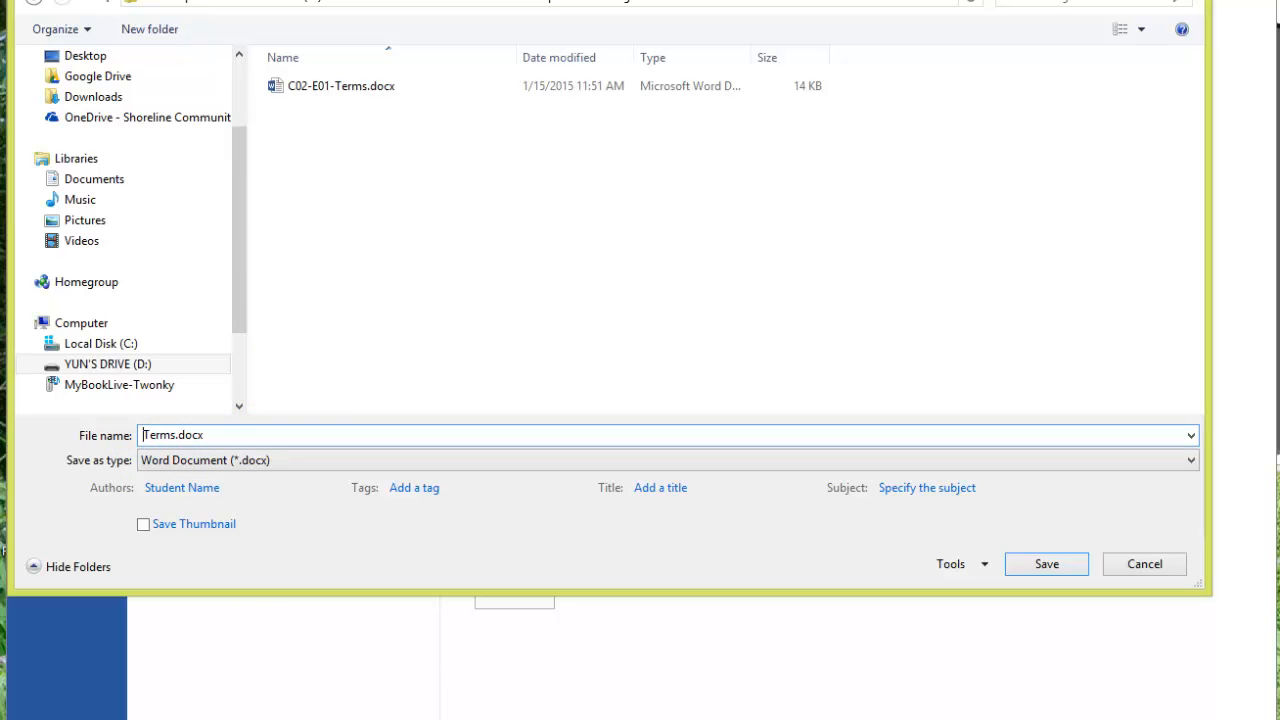
{"action": "key", "text": "alt+Tab"}
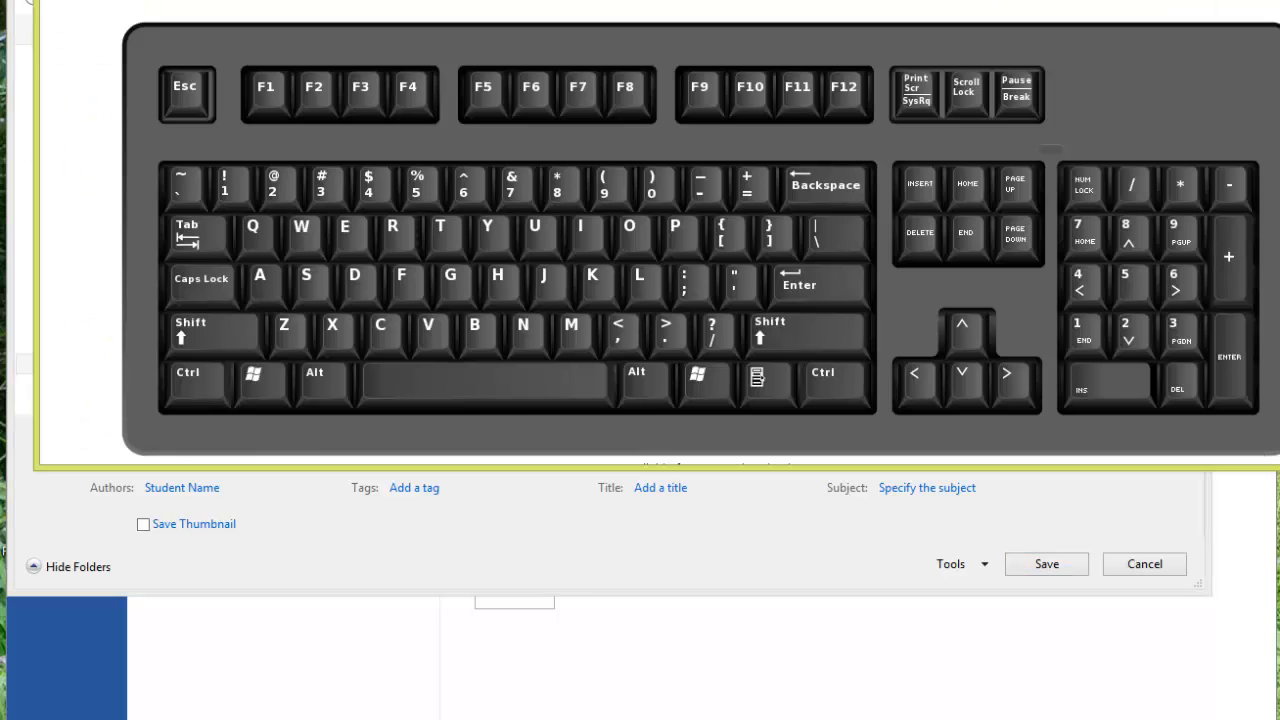
{"action": "left_click", "coordinate": [913, 375]}
{"action": "left_click", "coordinate": [651, 535]}
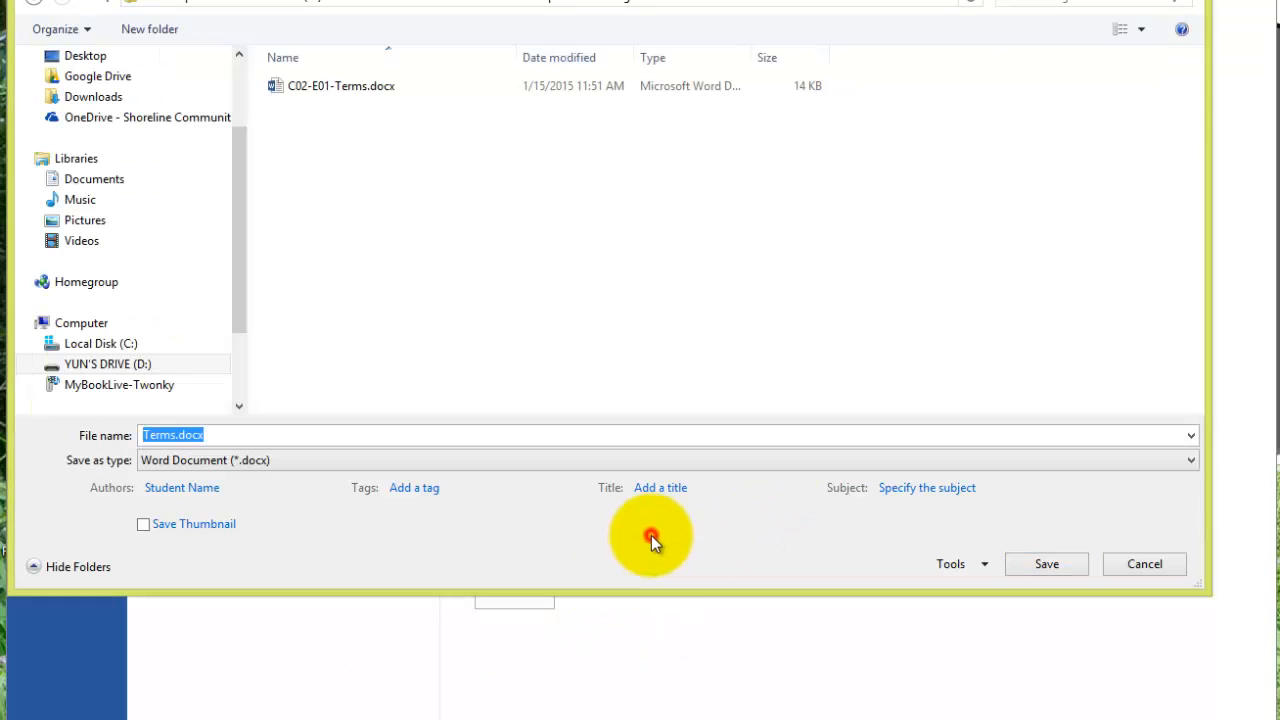
Step: Name the copy C02-E01-Terms.docx and save it, replacing the existing file
{"action": "left_click", "coordinate": [158, 425]}
{"action": "left_click", "coordinate": [171, 435]}
{"action": "key", "text": "Left"}
{"action": "key", "text": "Left"}
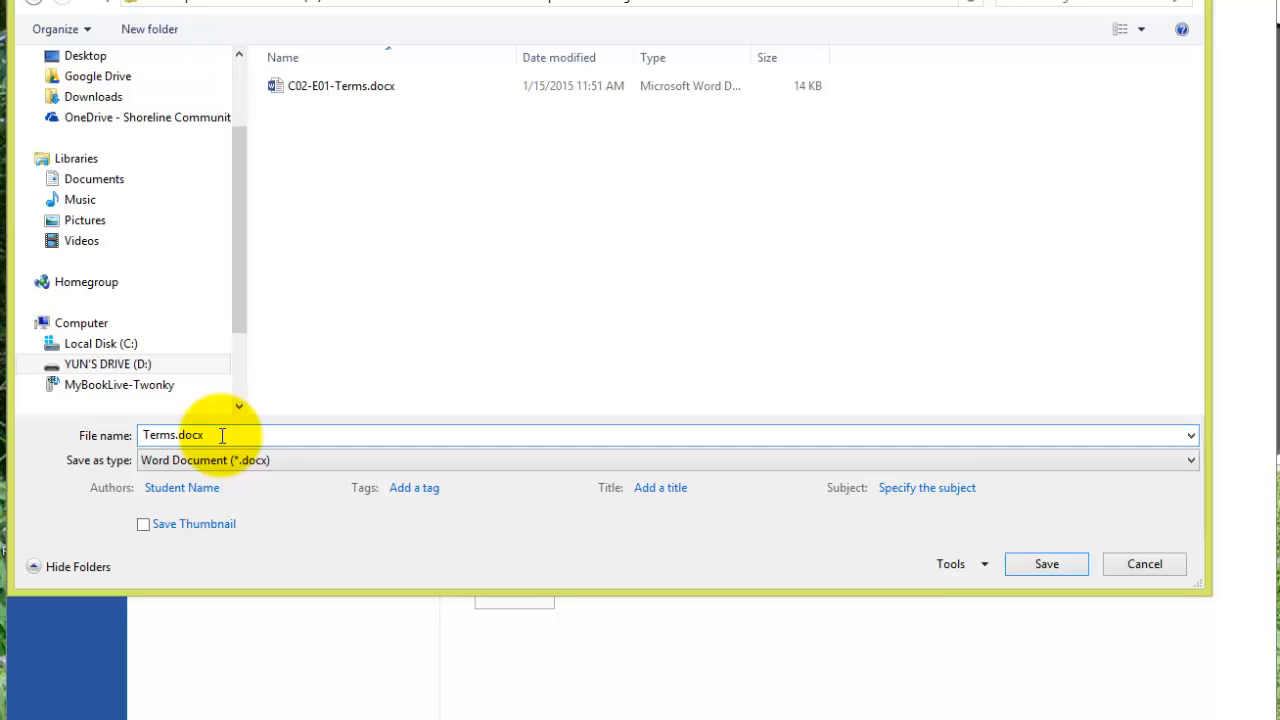
{"action": "type", "text": "C02-E01-"}
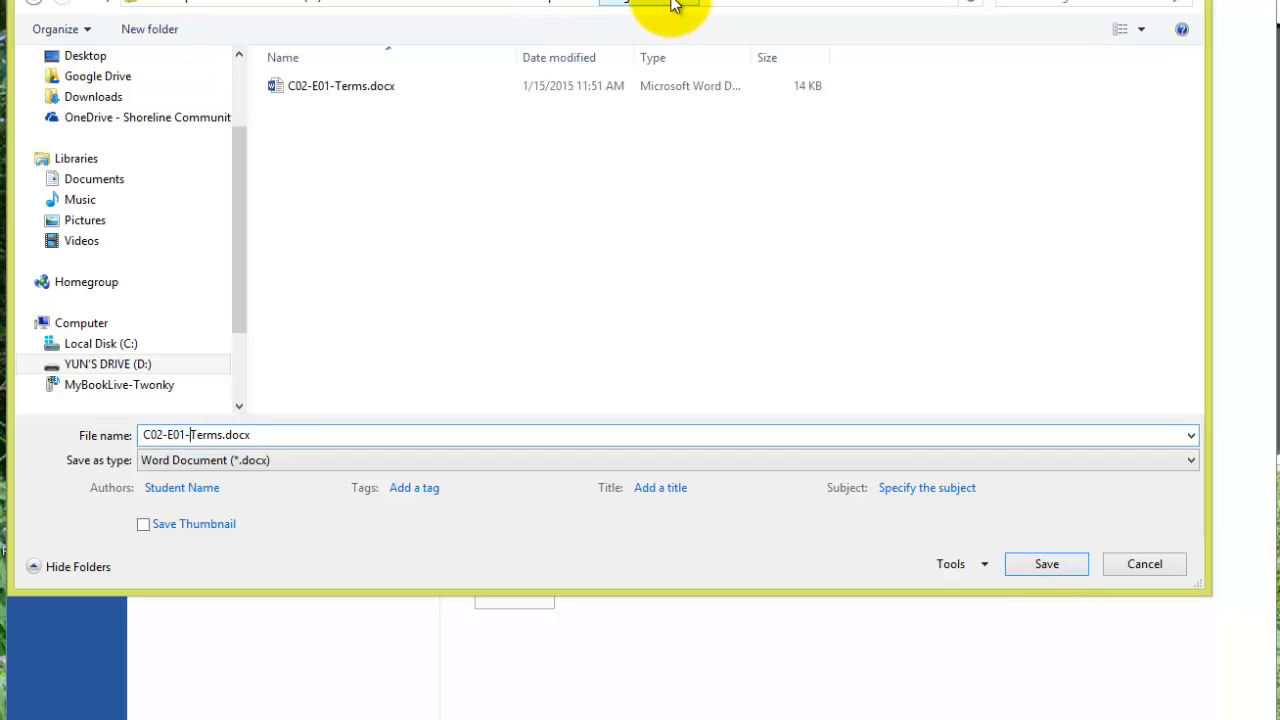
{"action": "left_click", "coordinate": [1046, 567]}
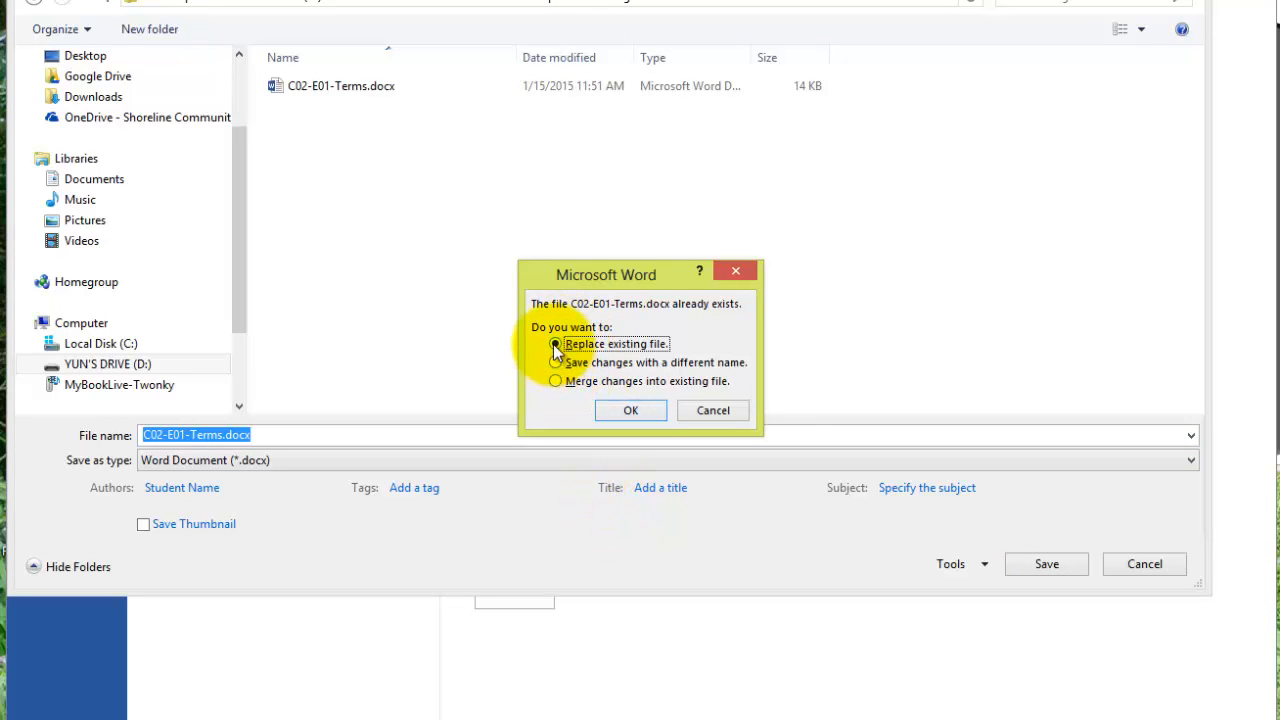
{"action": "left_click", "coordinate": [637, 410]}
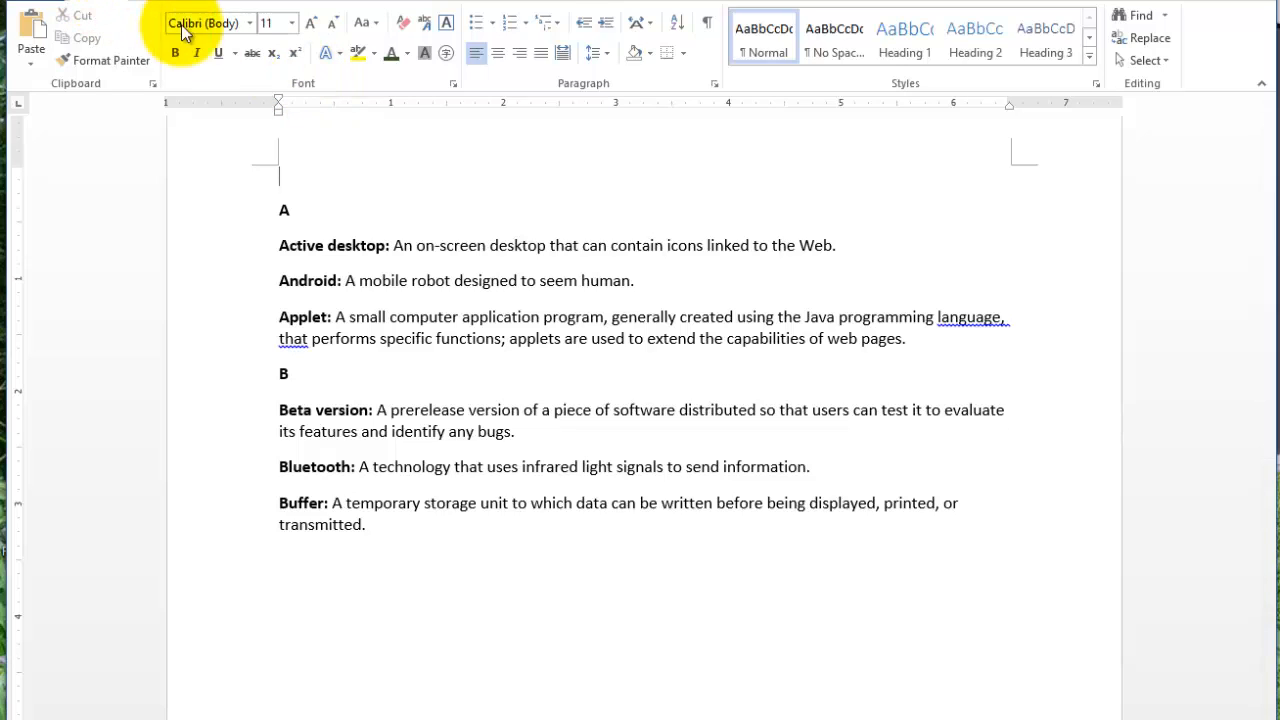
Step: Review the available fonts and the text case options without applying any of them
{"action": "left_click", "coordinate": [250, 23]}
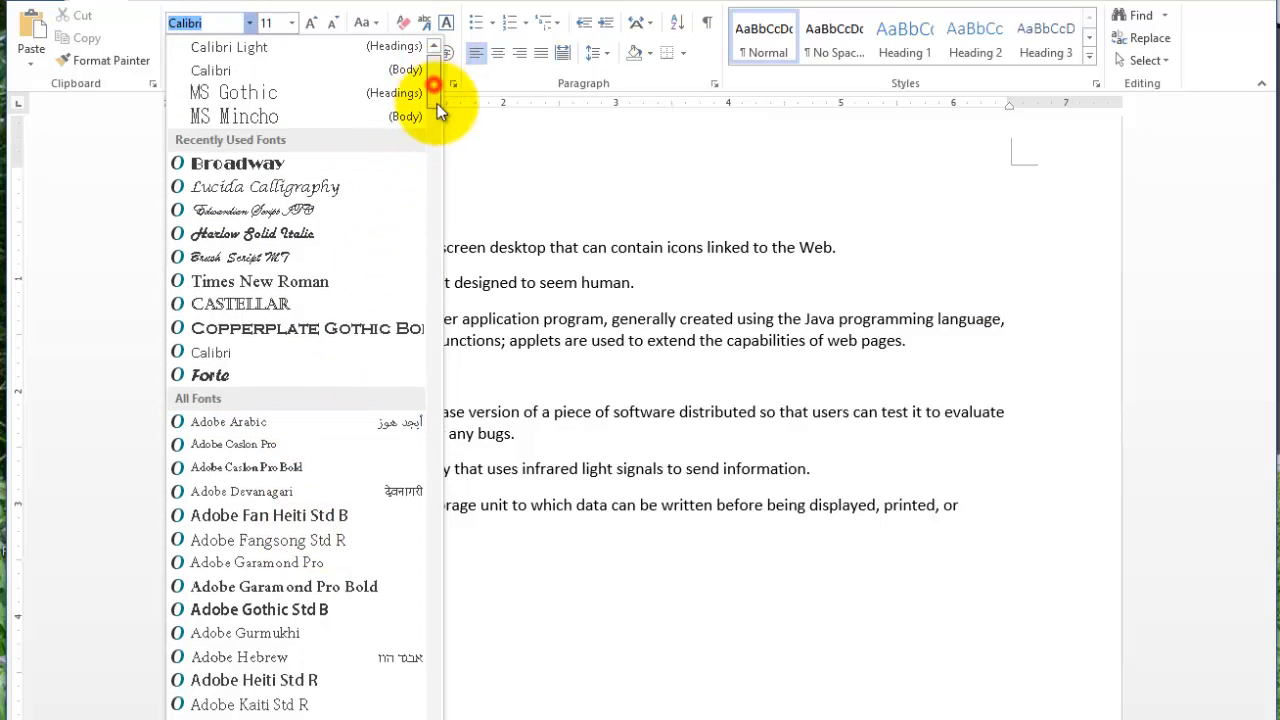
{"action": "mouse_move", "coordinate": [434, 86]}
{"action": "left_mouse_down"}
{"action": "mouse_move", "coordinate": [440, 710]}
{"action": "mouse_move", "coordinate": [440, 67]}
{"action": "mouse_move", "coordinate": [432, 80]}
{"action": "left_mouse_up"}
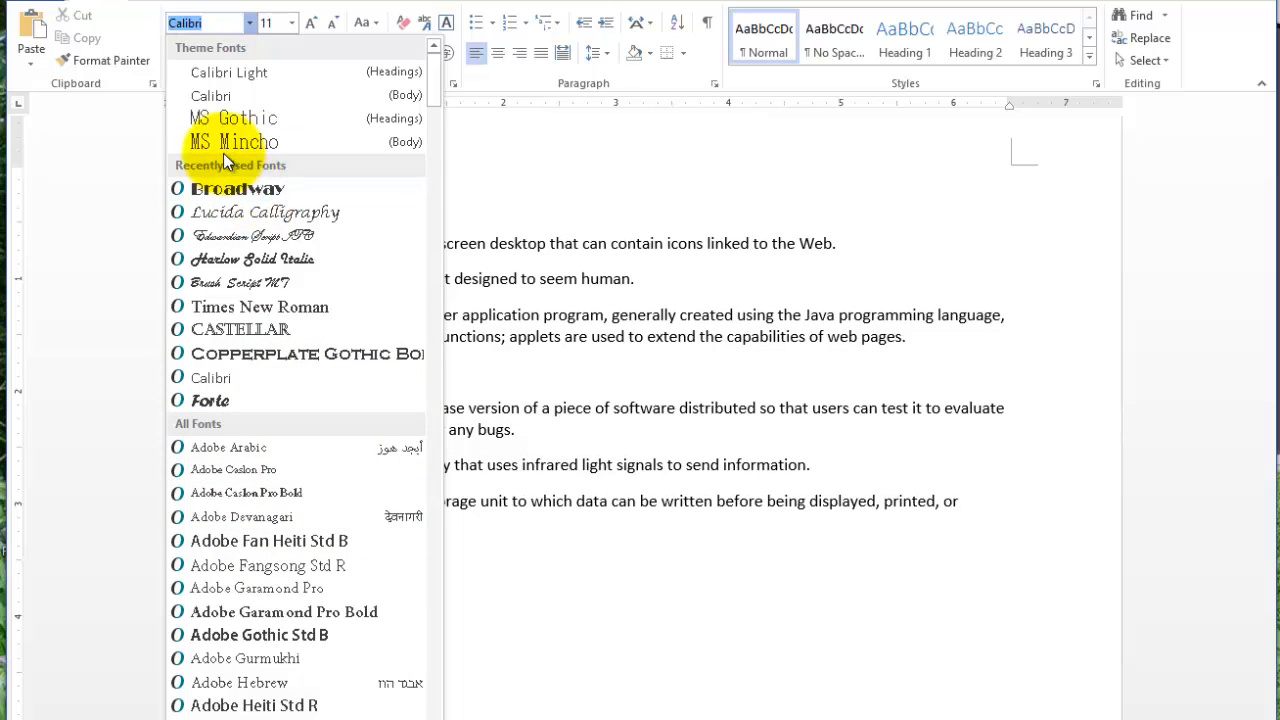
{"action": "left_click", "coordinate": [688, 163]}
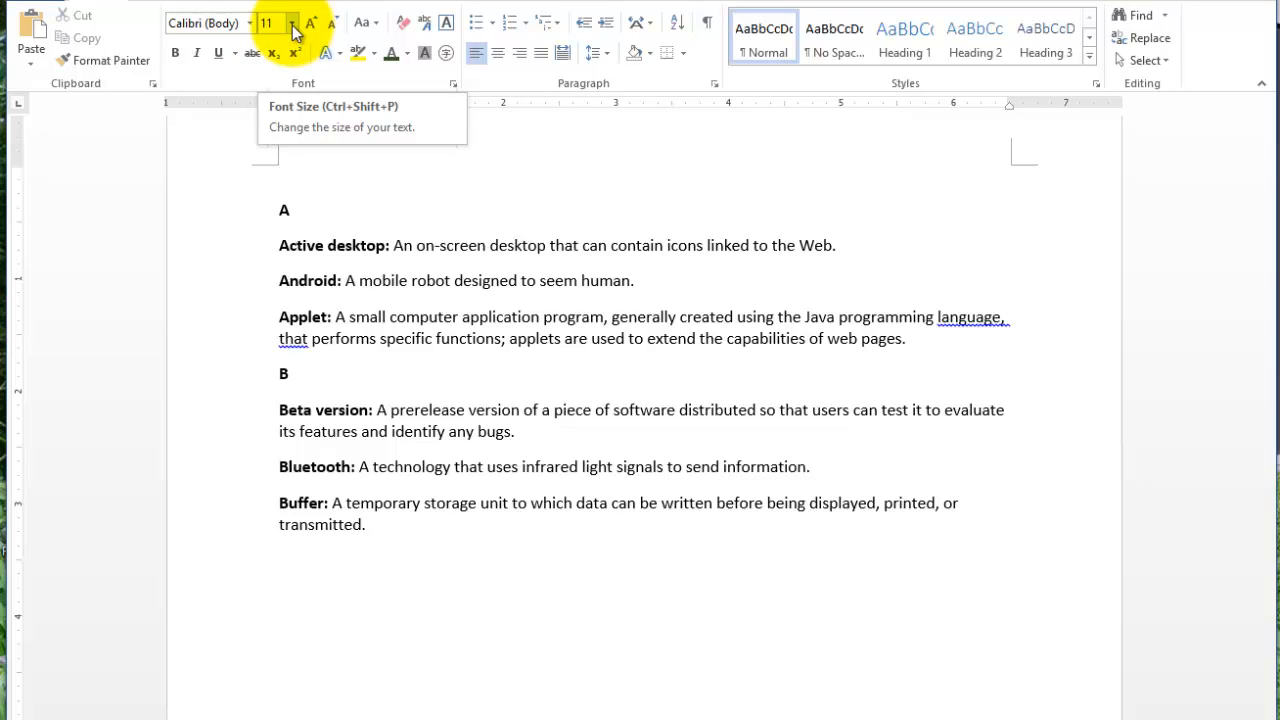
{"action": "left_click", "coordinate": [374, 27]}
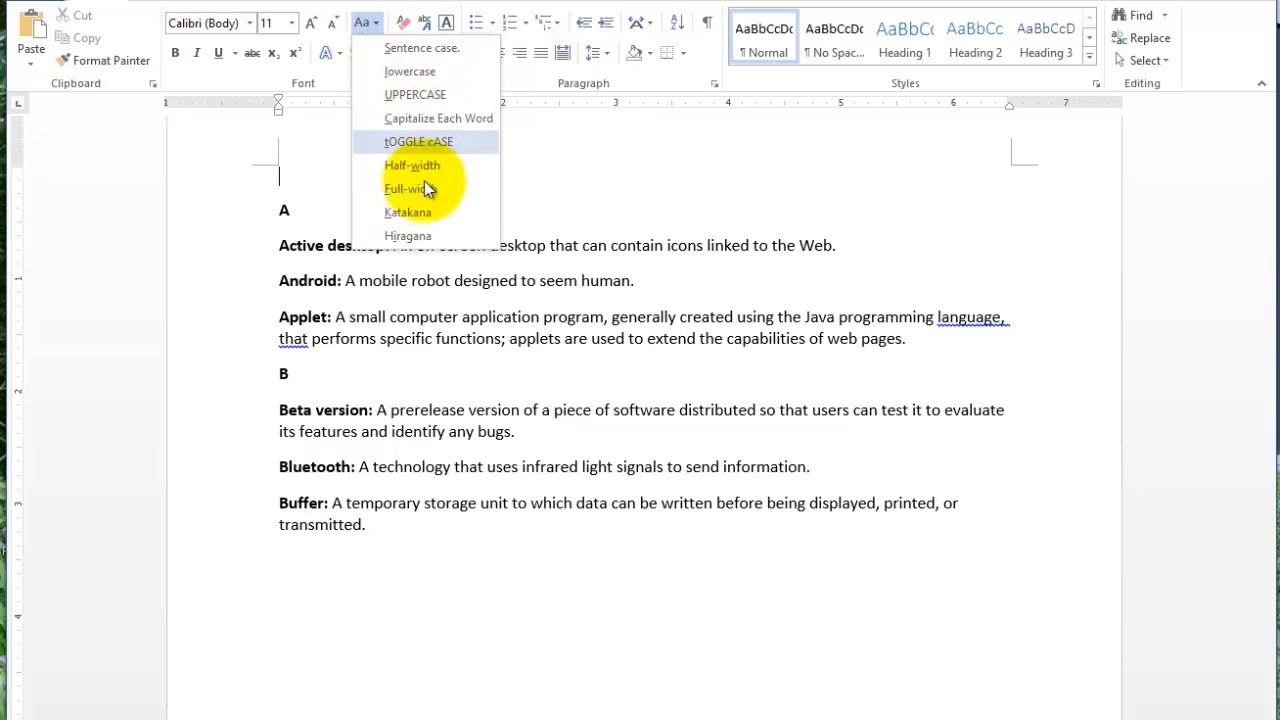
{"action": "left_click", "coordinate": [625, 235]}
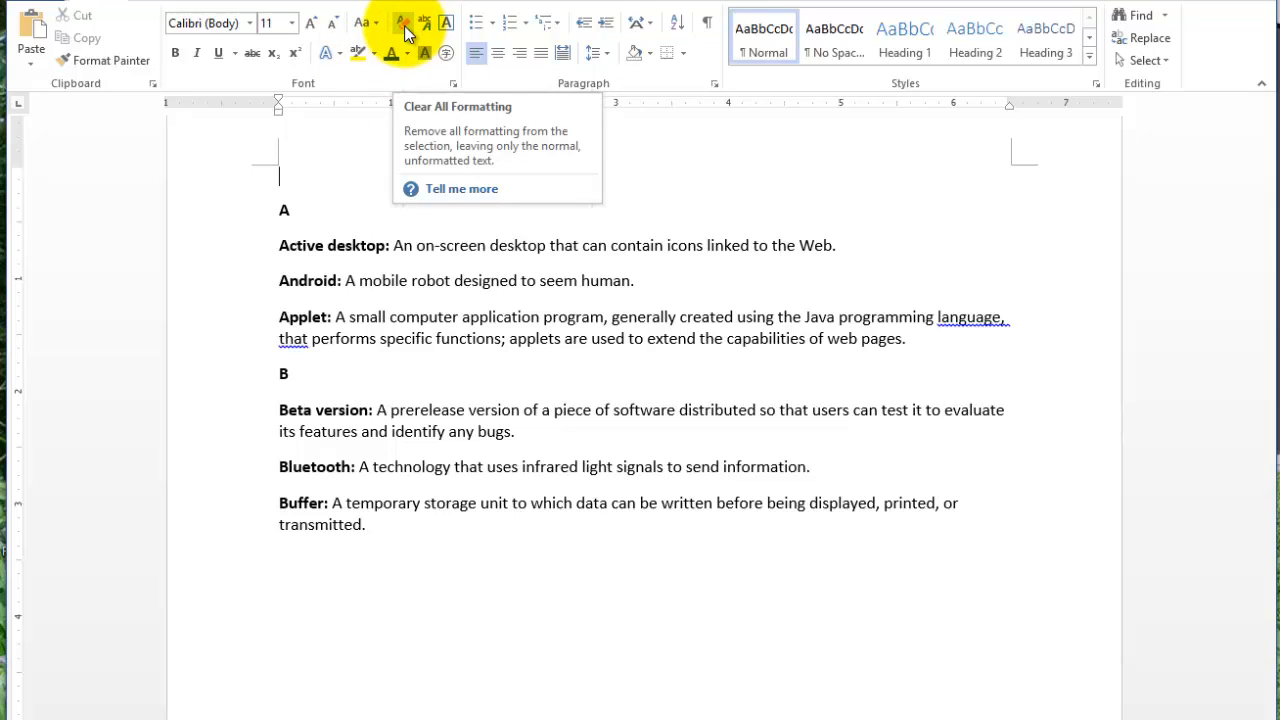
Step: Clear all formatting from "Active desktop: An" in the first definition, and undo that change
{"action": "left_click_drag", "start_coordinate": [393, 248], "coordinate": [549, 250]}
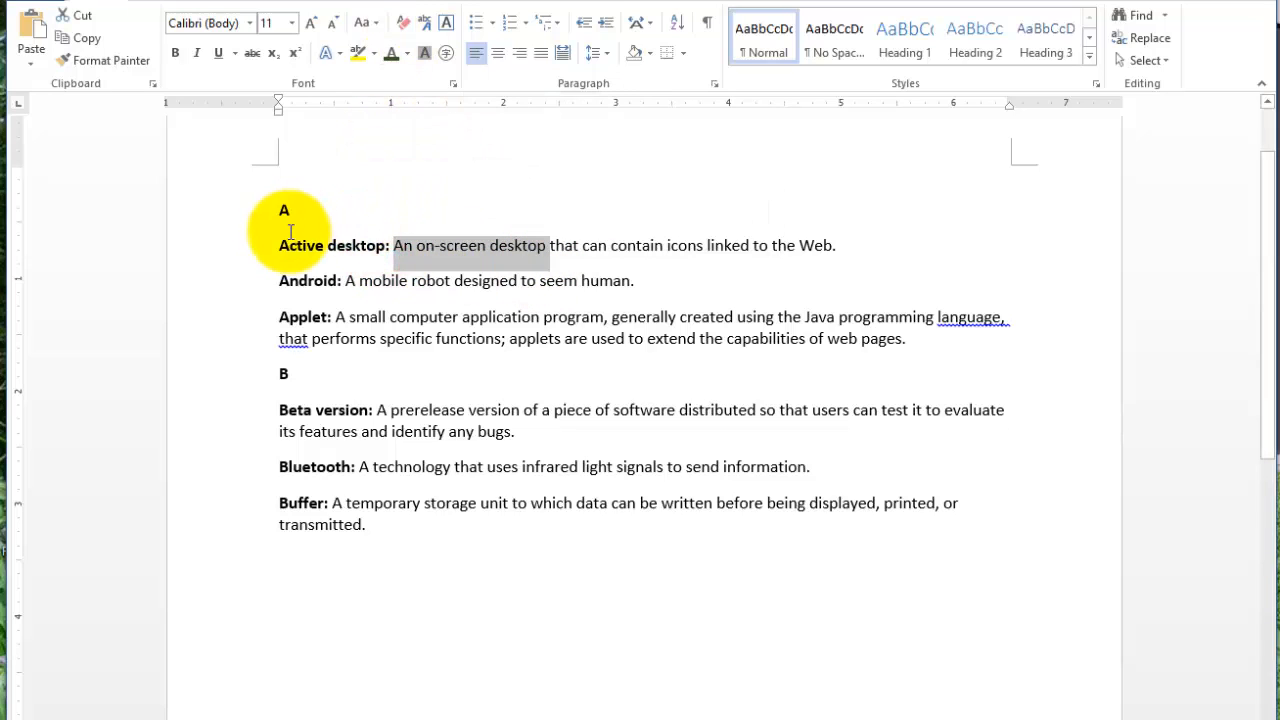
{"action": "left_click_drag", "start_coordinate": [320, 245], "coordinate": [414, 246]}
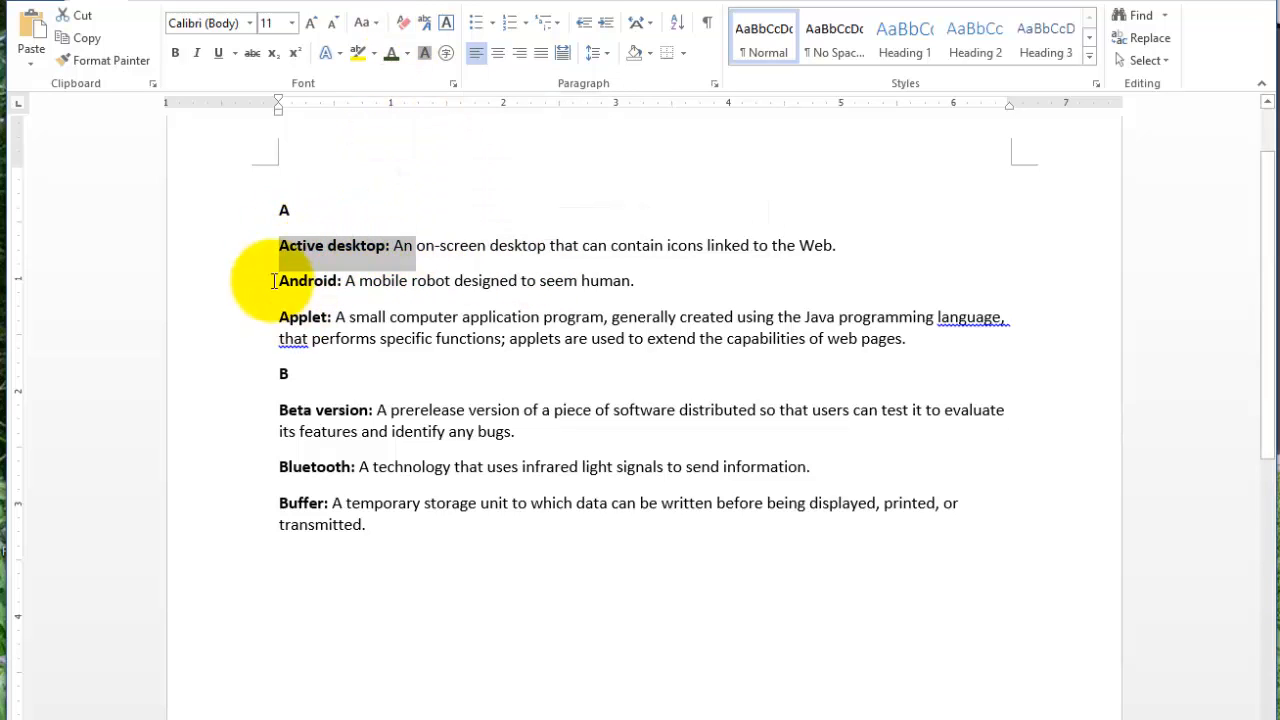
{"action": "left_click", "coordinate": [402, 28]}
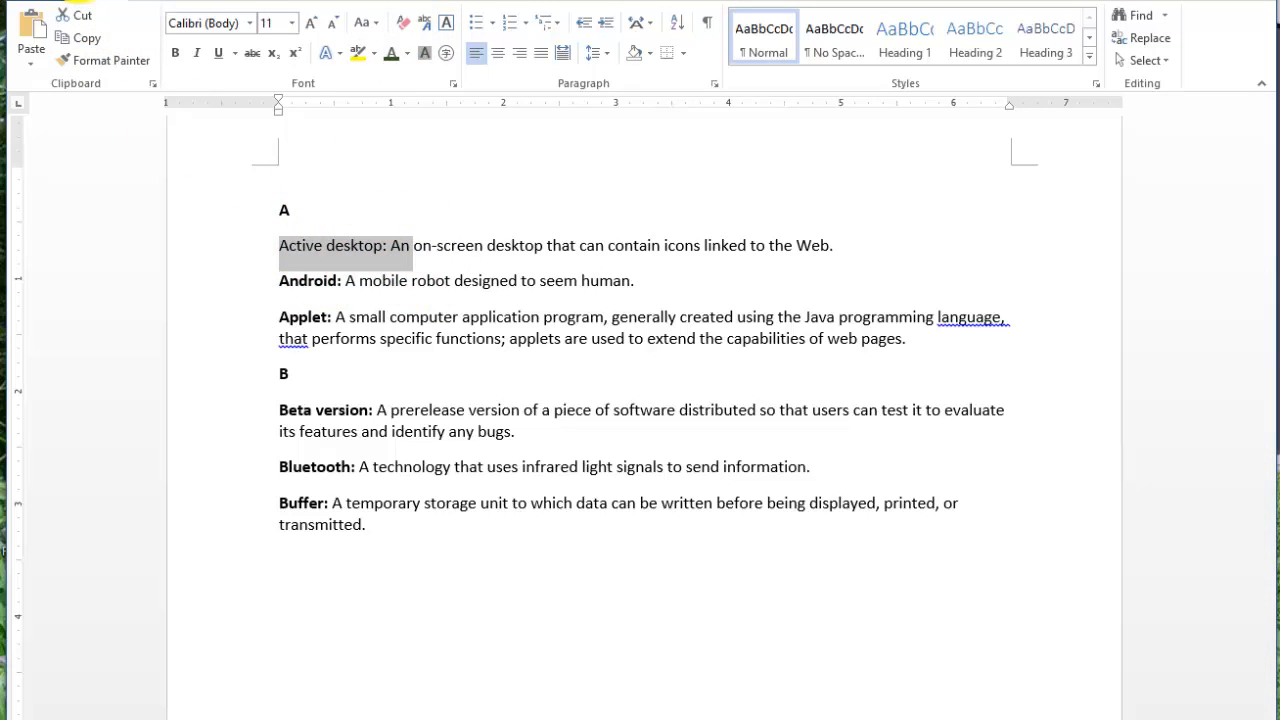
{"action": "key", "text": "ctrl+z"}
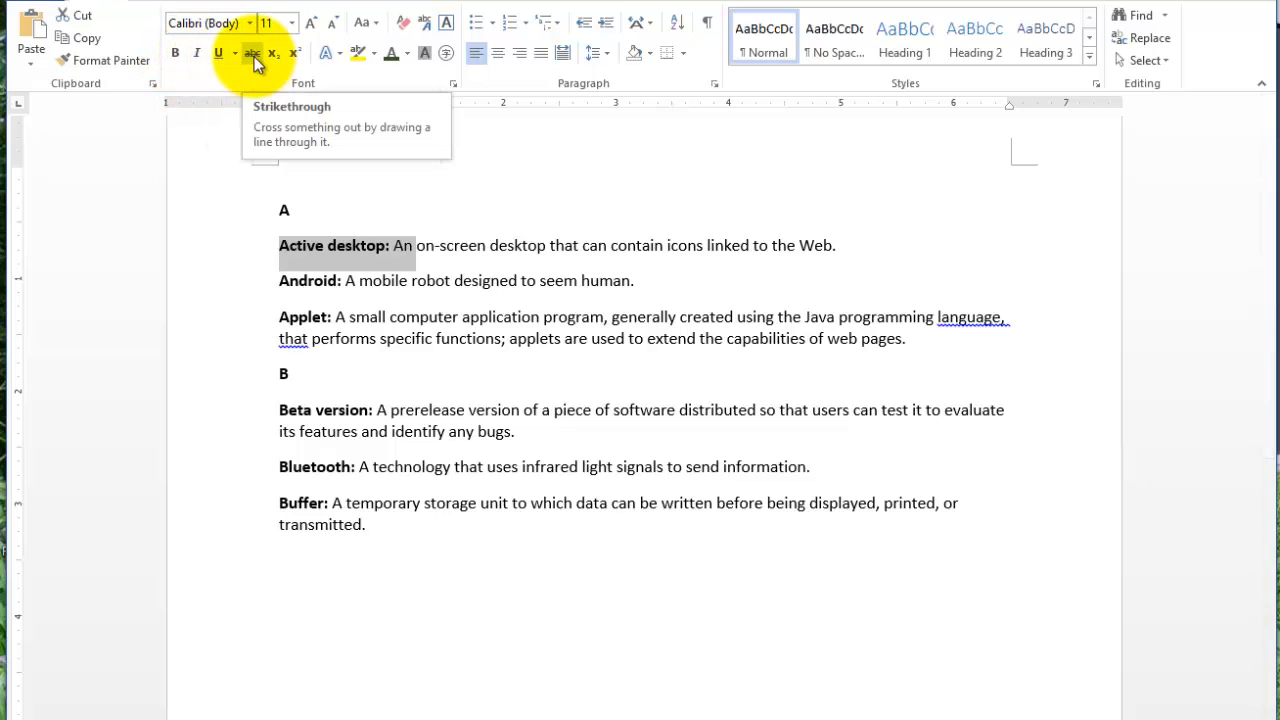
Step: Try strikethrough on the term "Active desktop", toggling it on and off until the line is removed
{"action": "left_click", "coordinate": [386, 245]}
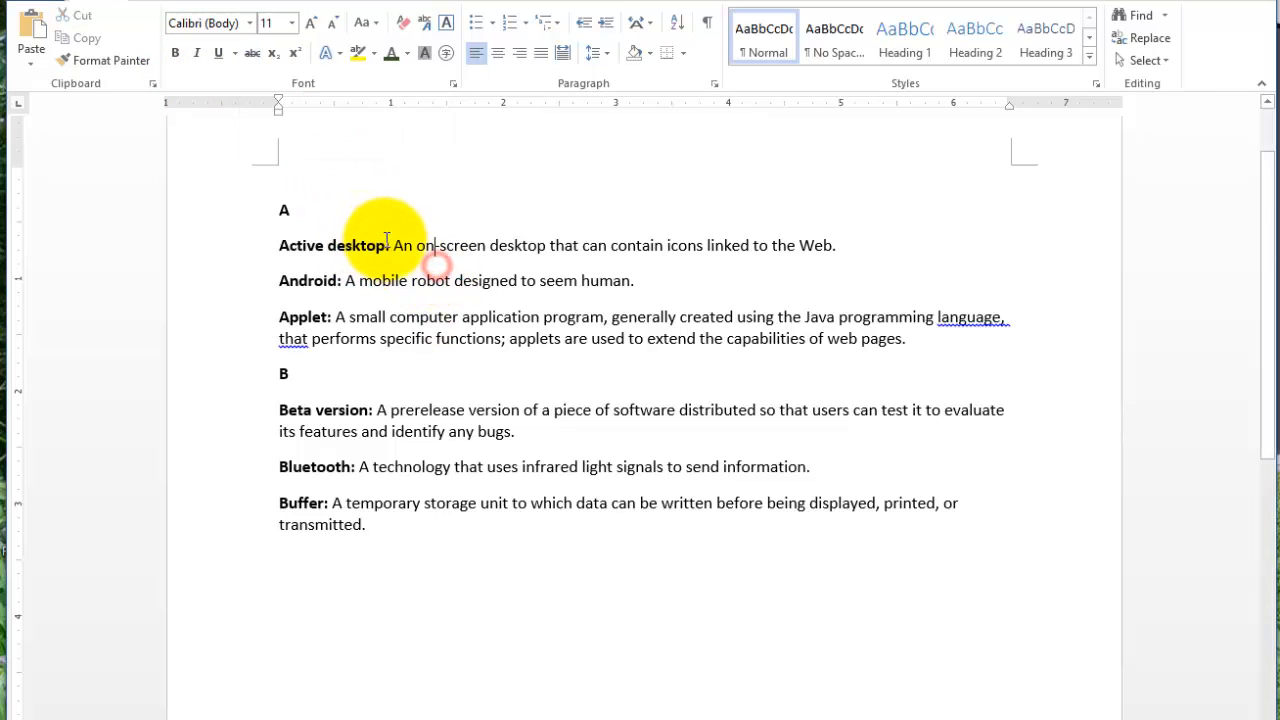
{"action": "left_click_drag", "start_coordinate": [386, 245], "coordinate": [275, 240]}
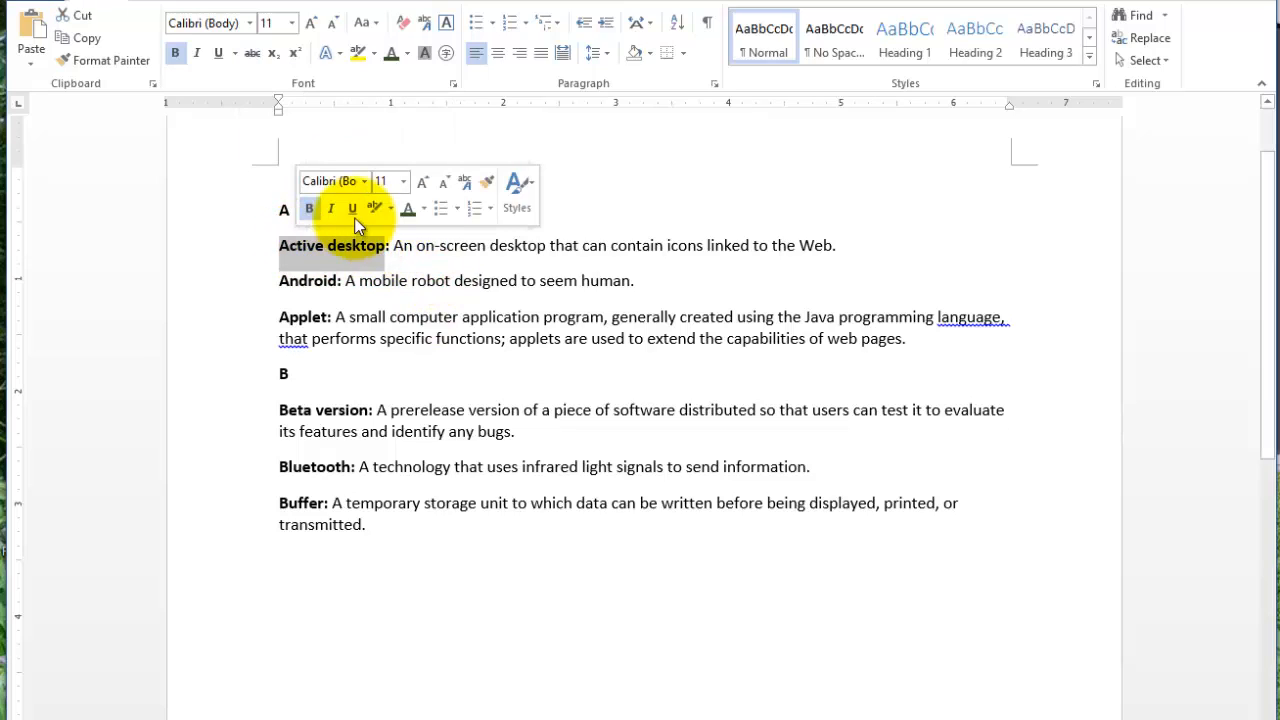
{"action": "left_click", "coordinate": [253, 55]}
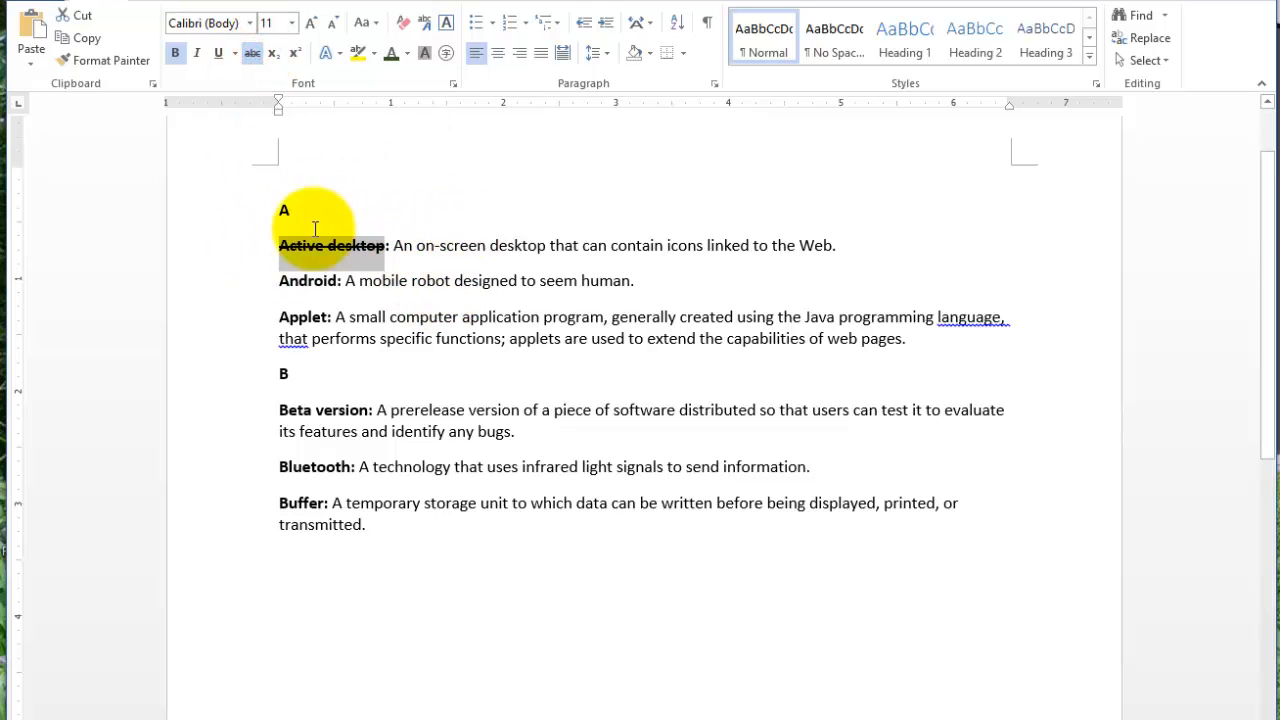
{"action": "left_click", "coordinate": [251, 55]}
{"action": "left_click", "coordinate": [250, 55]}
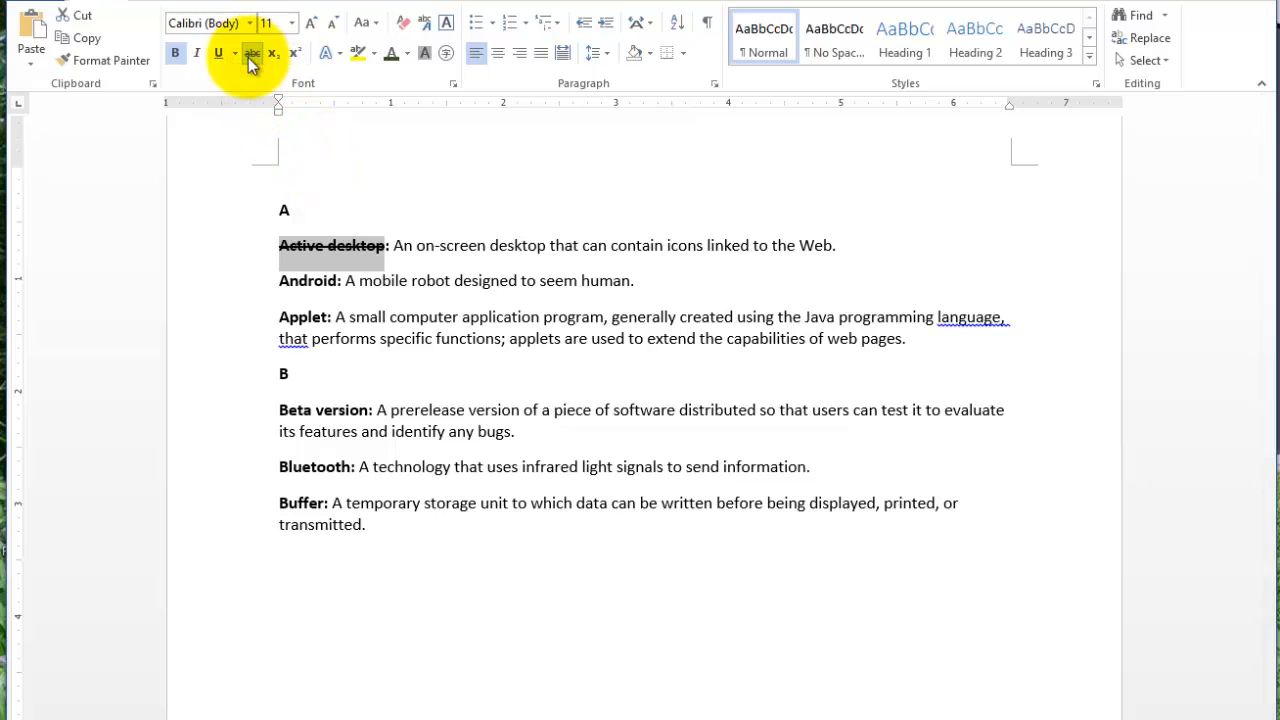
{"action": "left_click", "coordinate": [250, 55]}
{"action": "left_click", "coordinate": [250, 56]}
{"action": "left_click", "coordinate": [250, 56]}
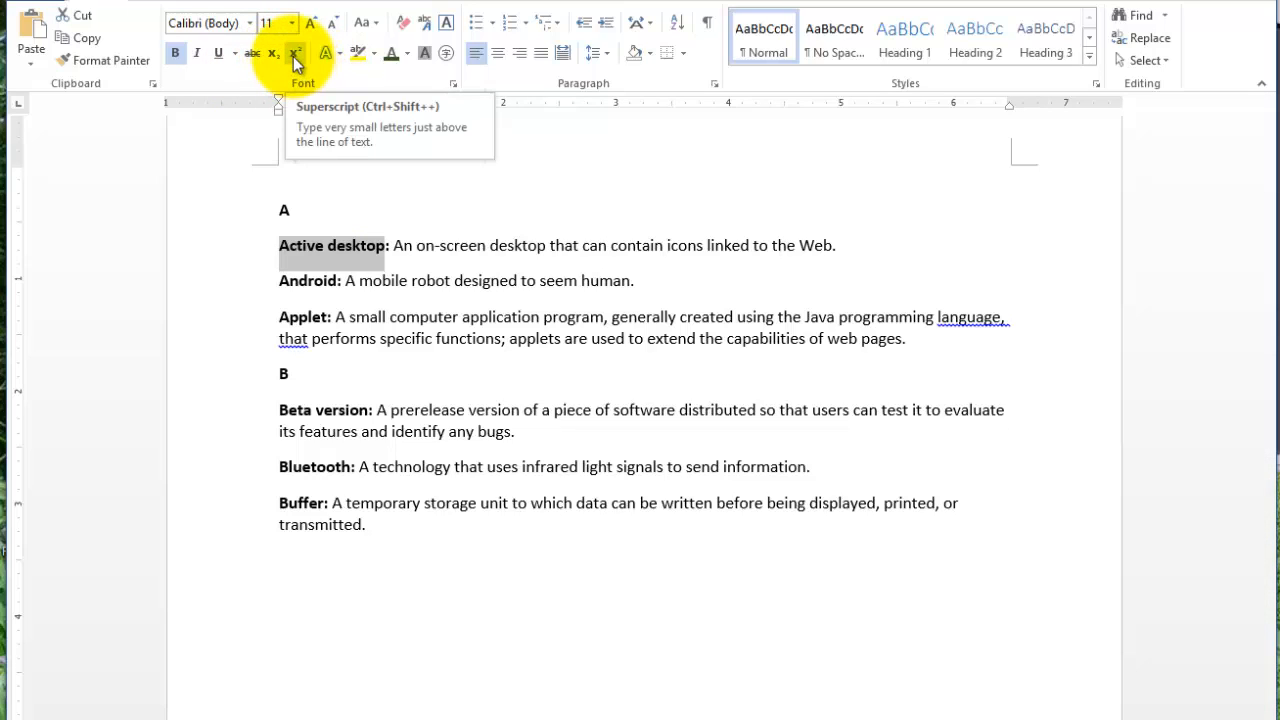
Step: Add the sample text X2 on the empty line below the Buffer definition and enlarge it to 26 pt
{"action": "left_click", "coordinate": [463, 566]}
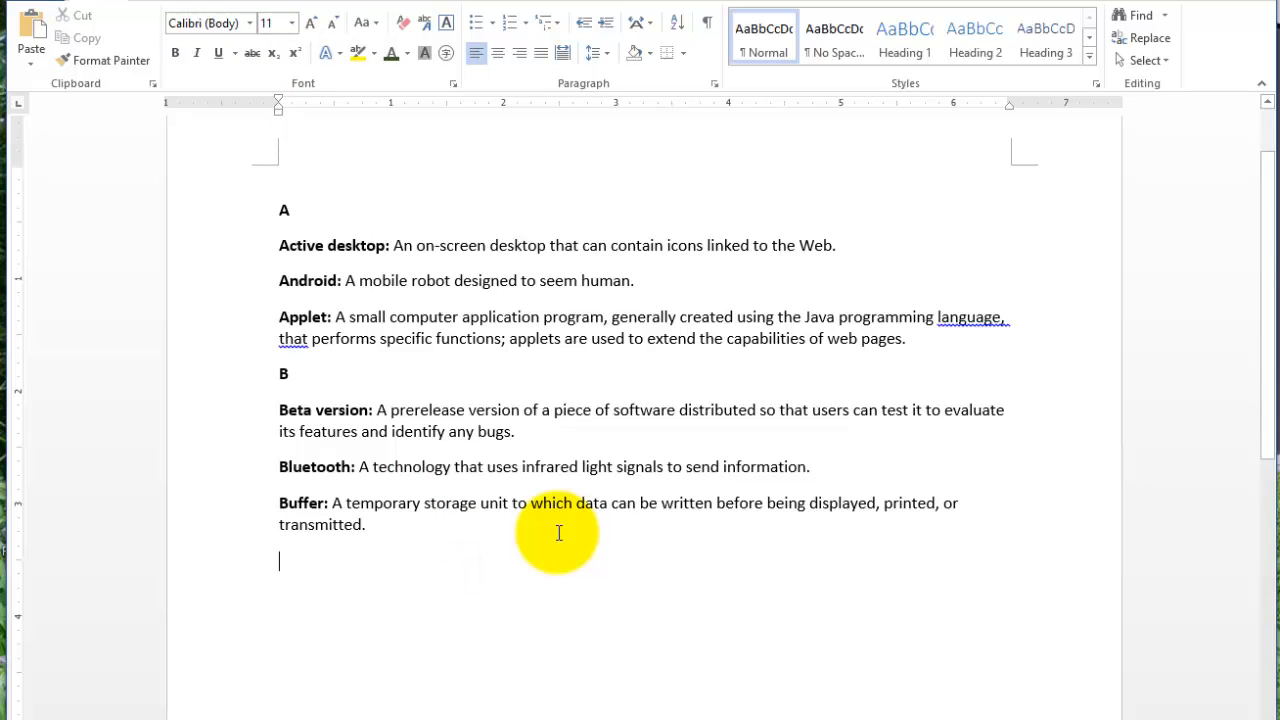
{"action": "type", "text": "X2"}
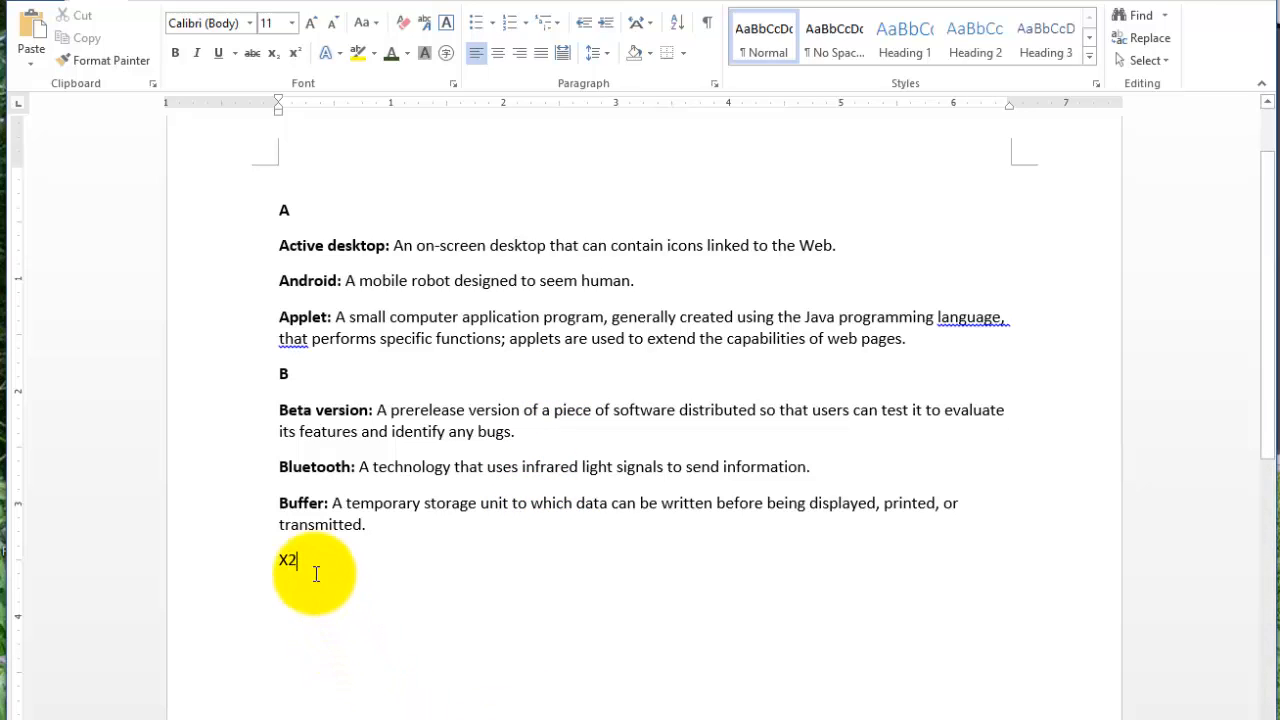
{"action": "left_click_drag", "start_coordinate": [297, 558], "coordinate": [278, 560]}
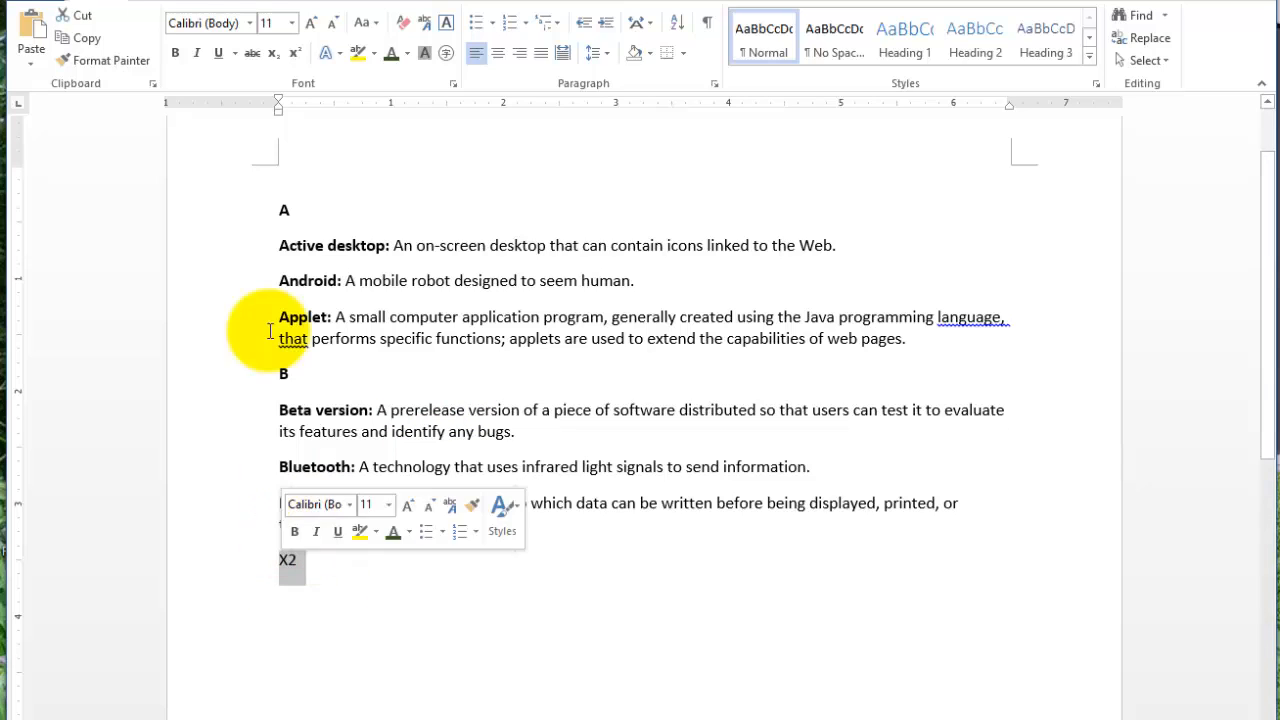
{"action": "left_click", "coordinate": [314, 24]}
{"action": "left_click", "coordinate": [315, 26]}
{"action": "left_click", "coordinate": [316, 28]}
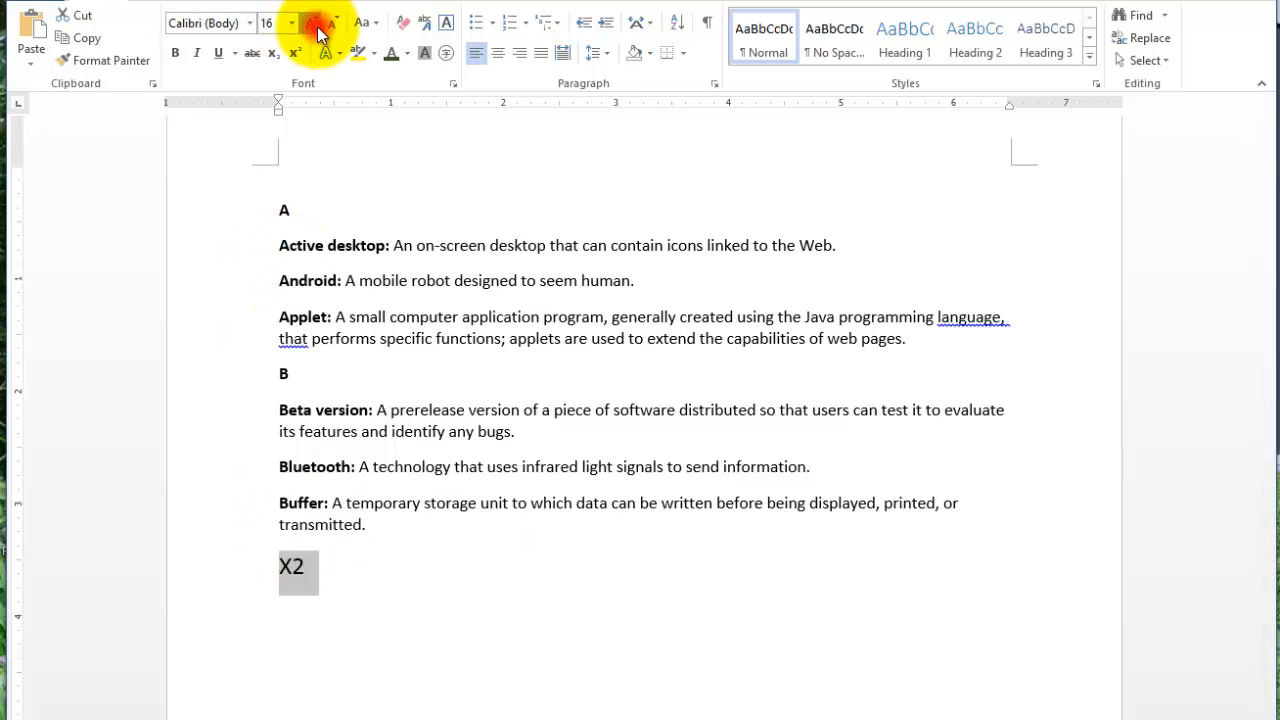
{"action": "left_click", "coordinate": [317, 26]}
{"action": "left_click", "coordinate": [317, 26]}
{"action": "left_click", "coordinate": [317, 26]}
{"action": "left_click", "coordinate": [317, 26]}
{"action": "left_click", "coordinate": [317, 26]}
{"action": "left_click", "coordinate": [336, 581]}
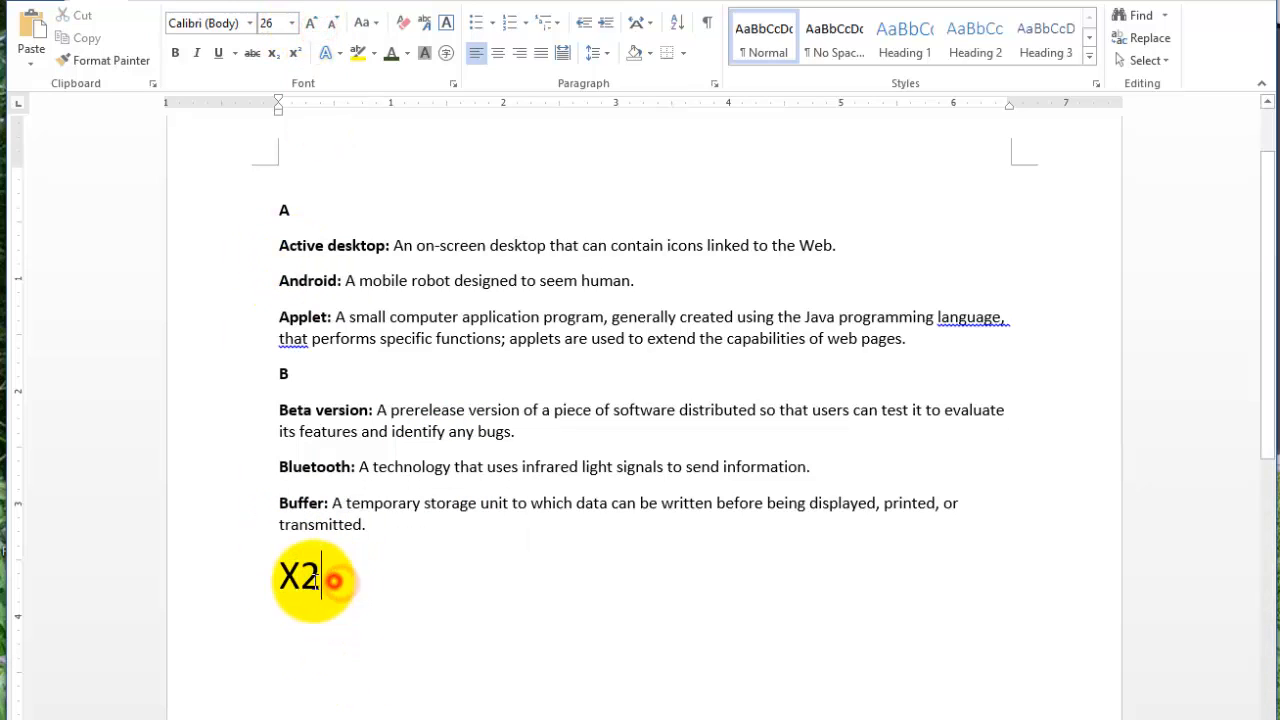
Step: Format the 2 in the X2 sample as subscript, and change it to superscript
{"action": "left_click_drag", "start_coordinate": [334, 581], "coordinate": [300, 580]}
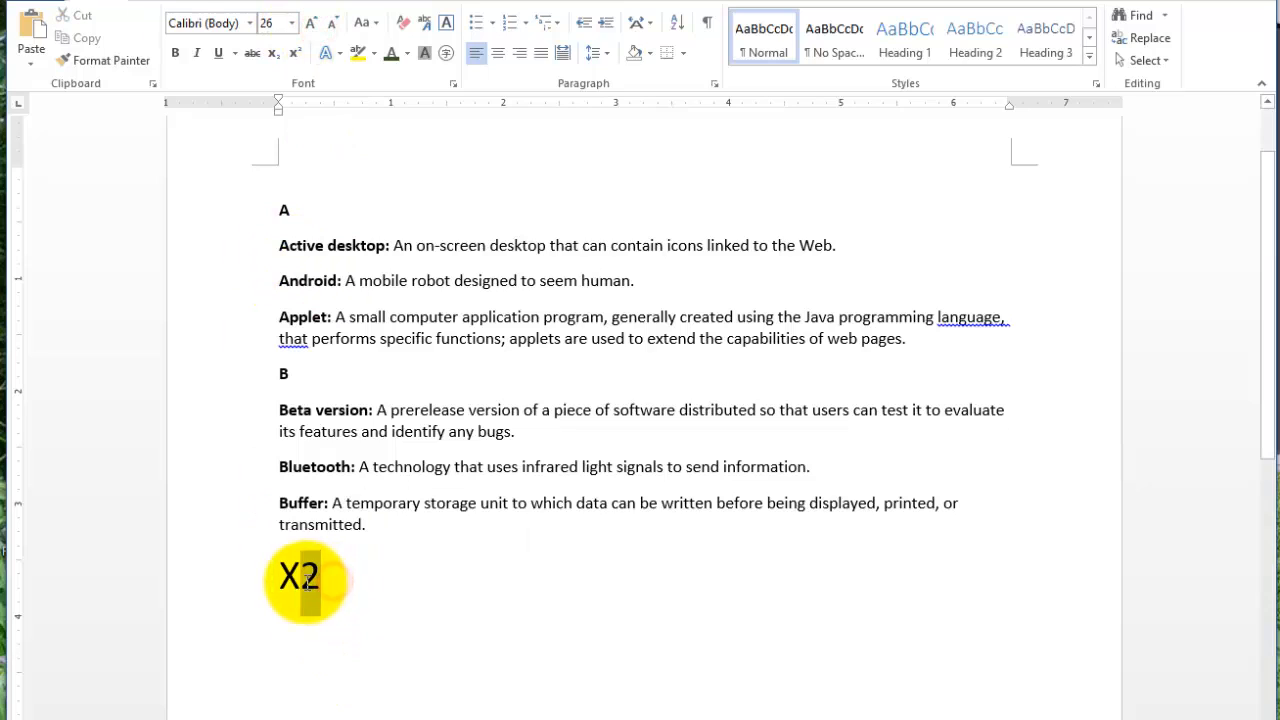
{"action": "left_click", "coordinate": [275, 55]}
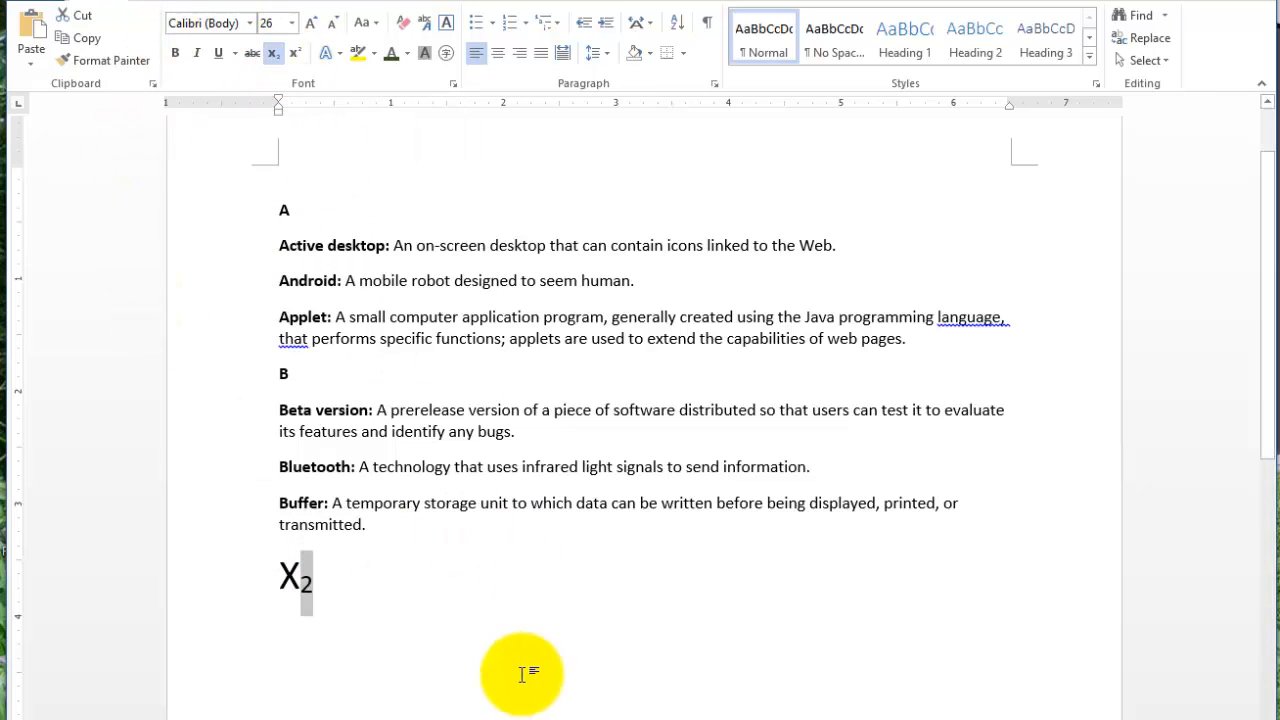
{"action": "left_click", "coordinate": [295, 53]}
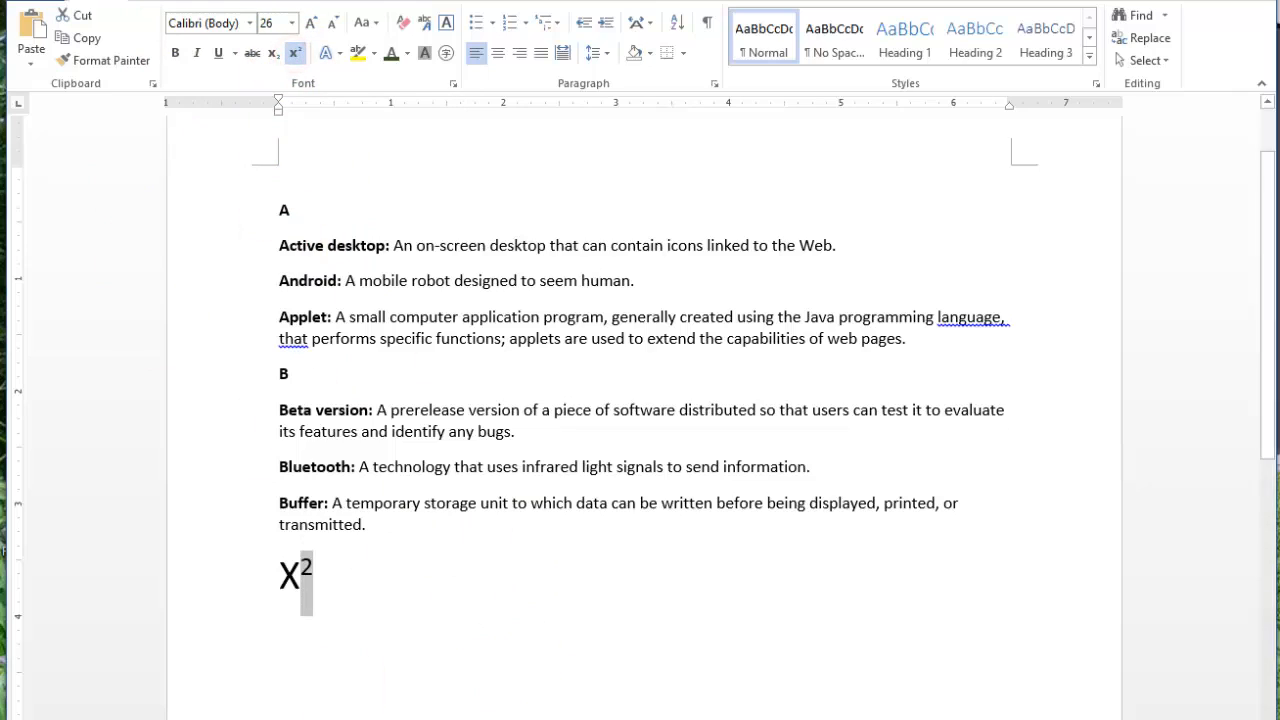
{"action": "left_click", "coordinate": [371, 594]}
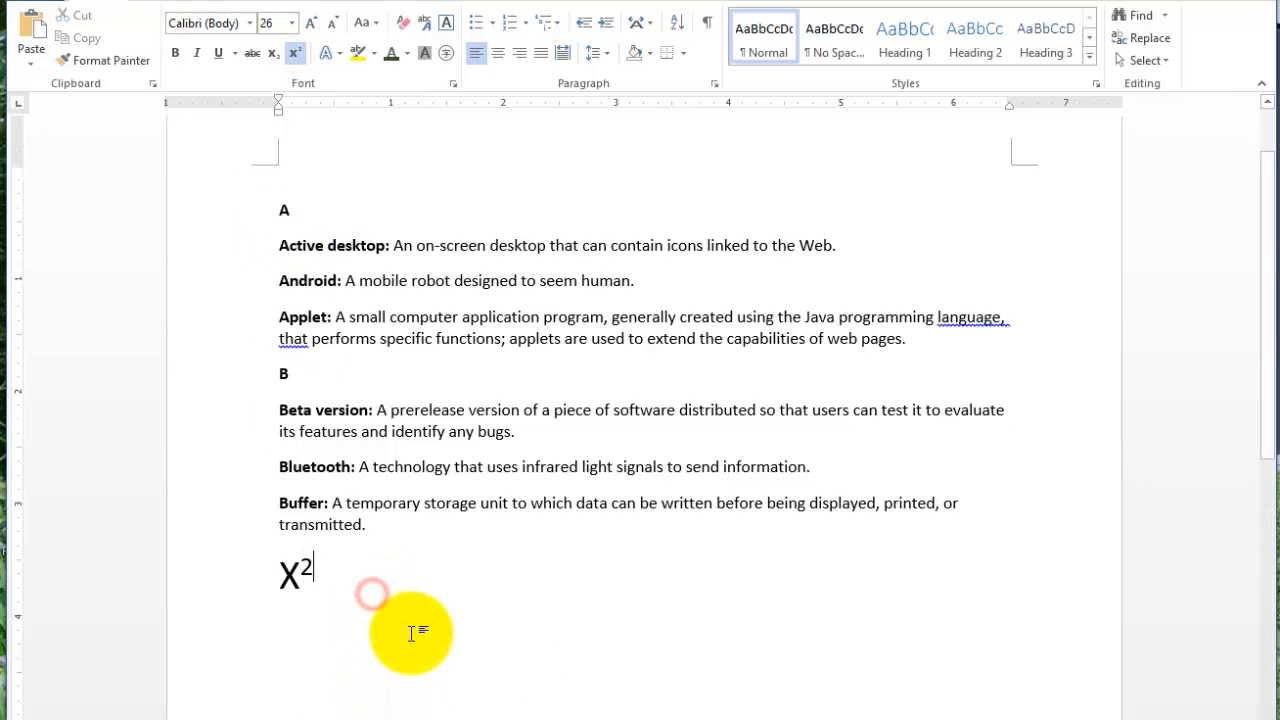
Step: Delete the X2 sample together with its line below the Buffer definition
{"action": "left_click_drag", "start_coordinate": [363, 607], "coordinate": [272, 582]}
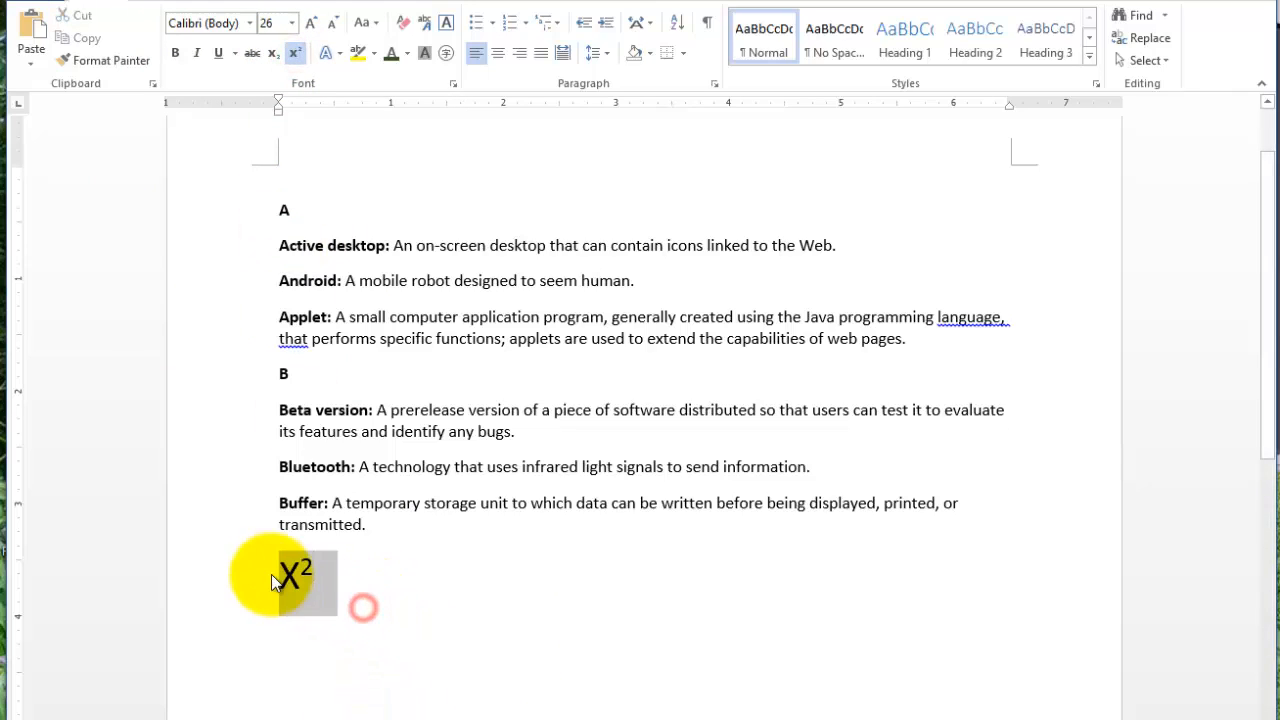
{"action": "key", "text": "BackSpace"}
{"action": "key", "text": "BackSpace"}
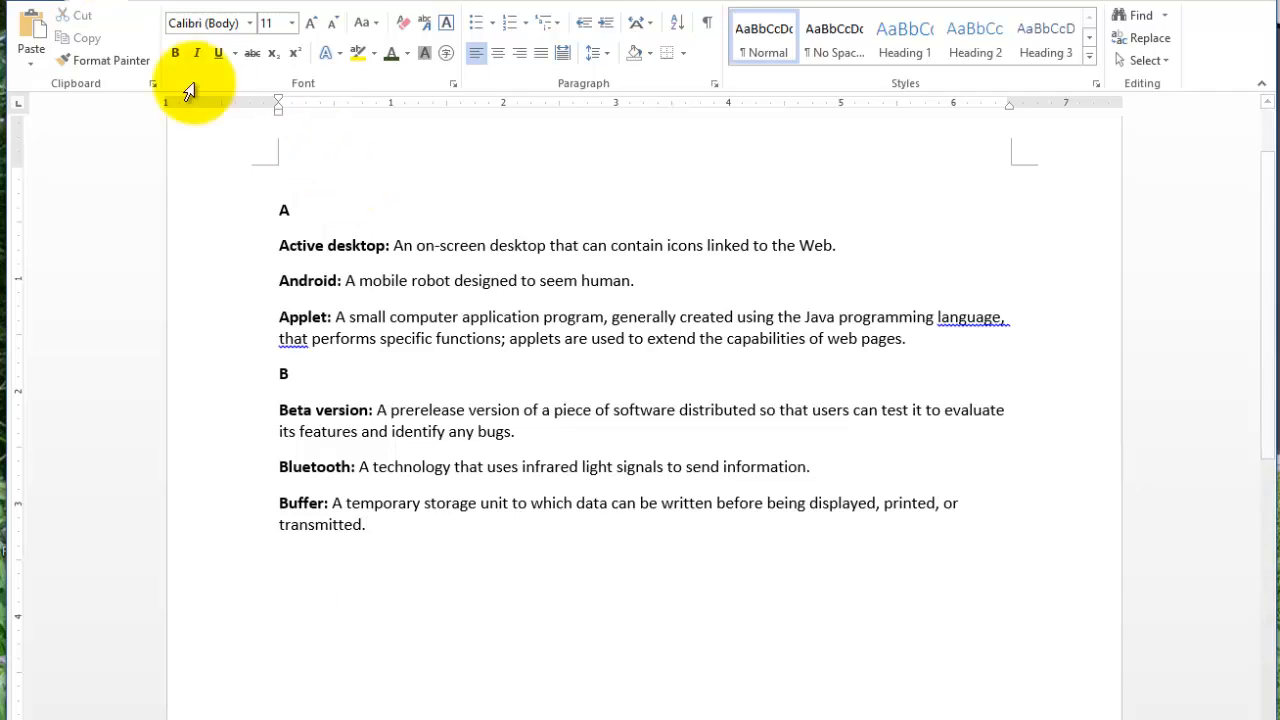
Step: Examine the text effects presets and their Outline, Shadow, Reflection, Glow, Number Styles and Stylistic Sets options without applying any
{"action": "left_click", "coordinate": [341, 52]}
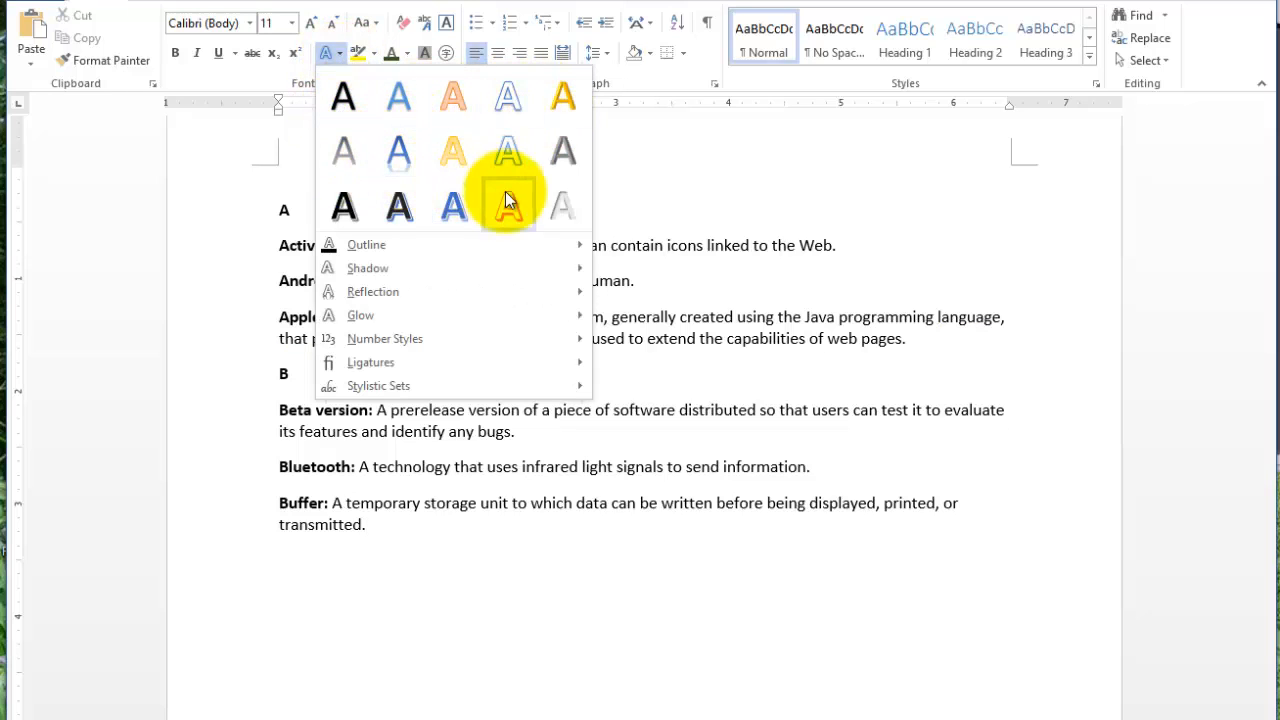
{"action": "mouse_move", "coordinate": [389, 245]}
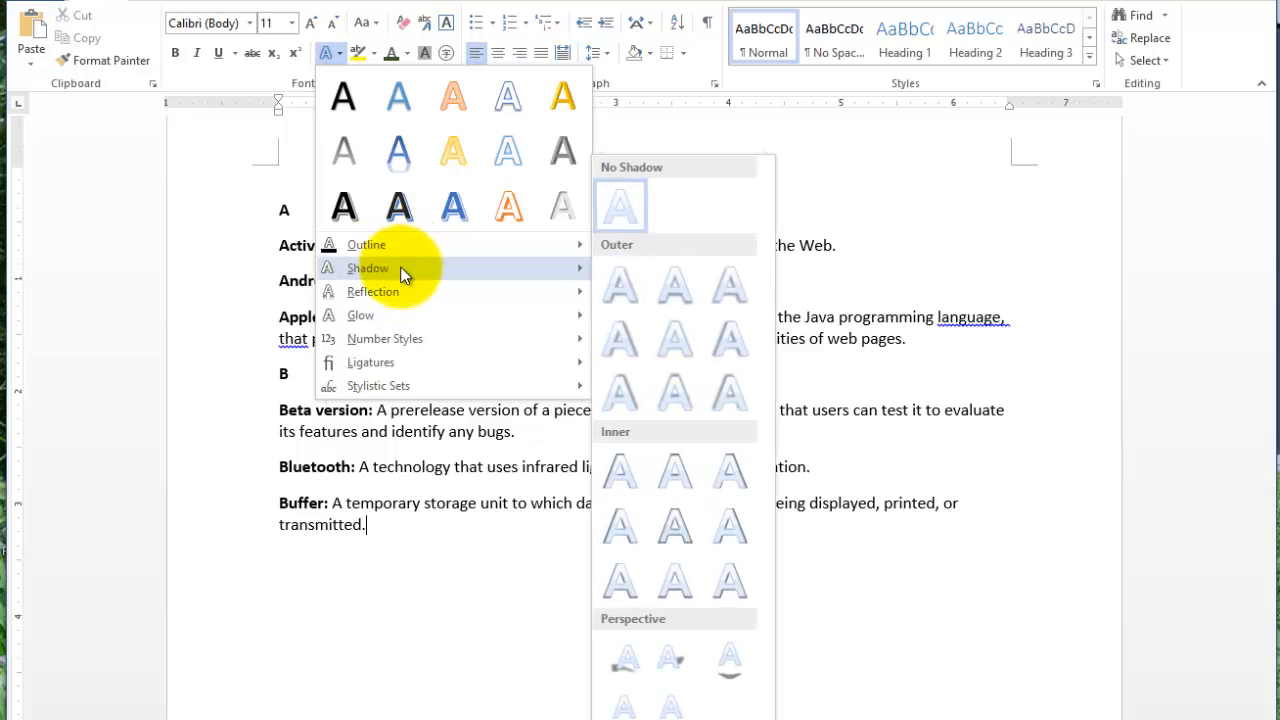
{"action": "mouse_move", "coordinate": [399, 296]}
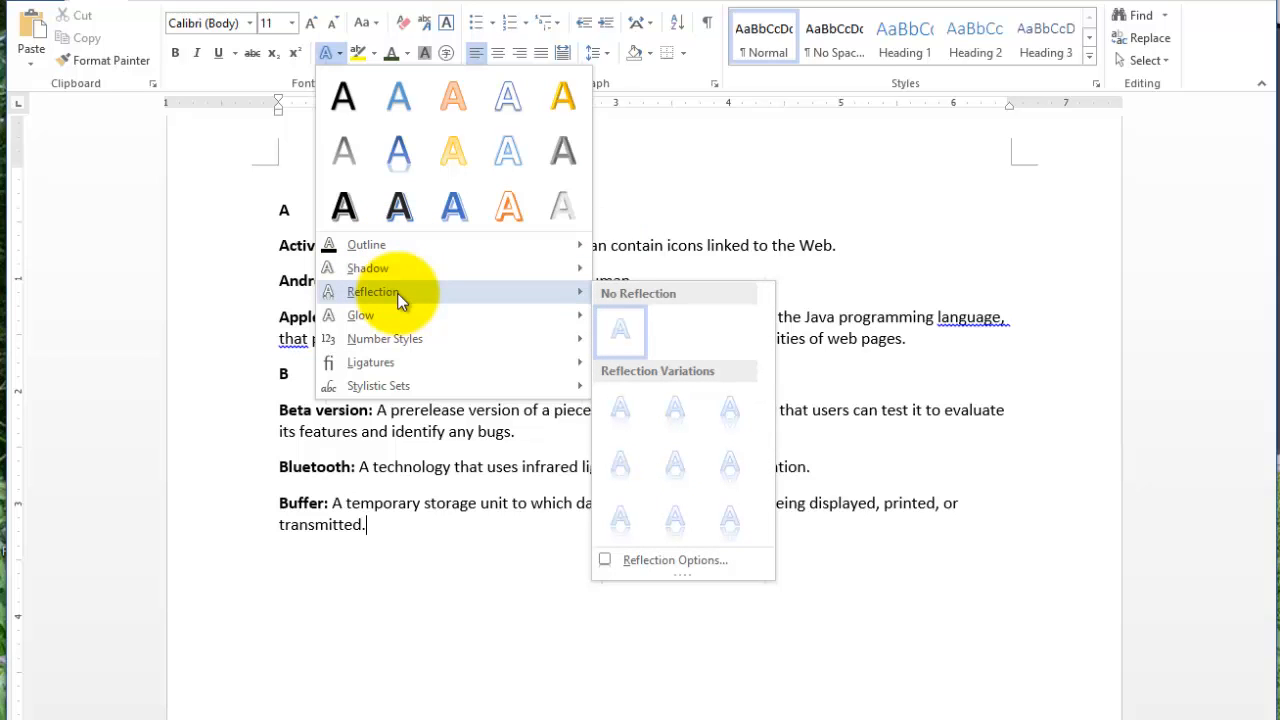
{"action": "mouse_move", "coordinate": [404, 318]}
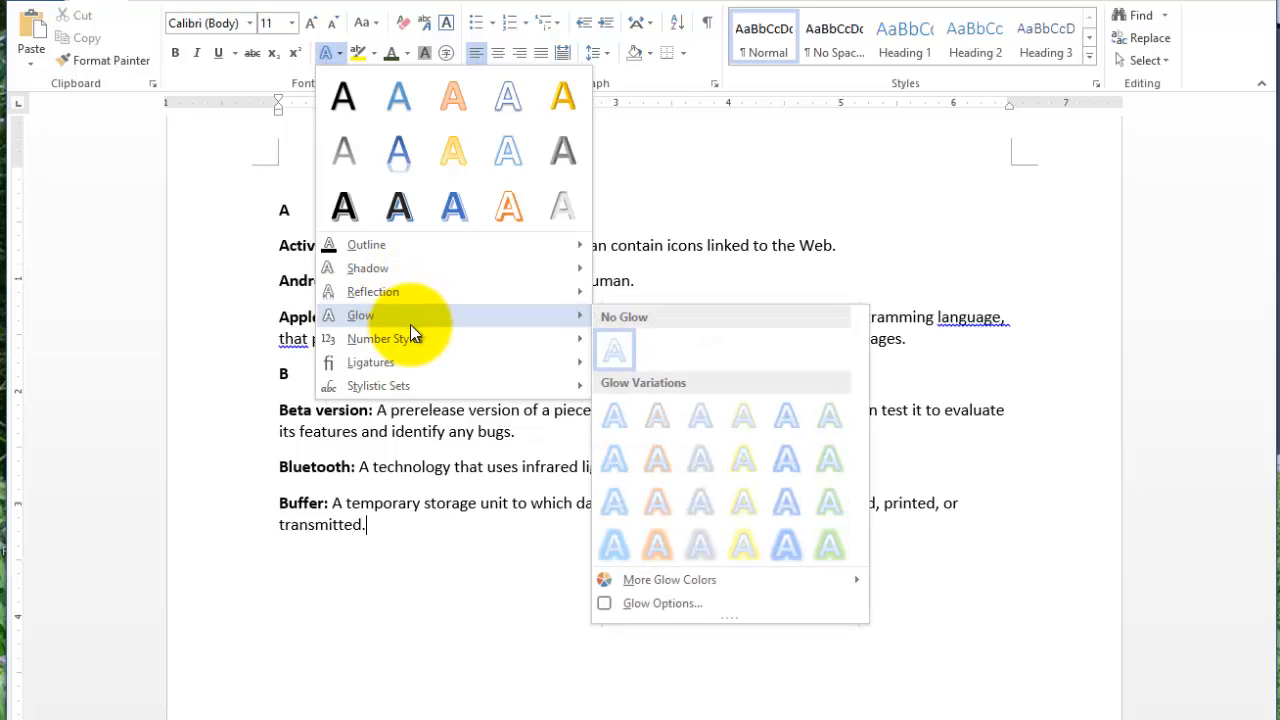
{"action": "mouse_move", "coordinate": [452, 339]}
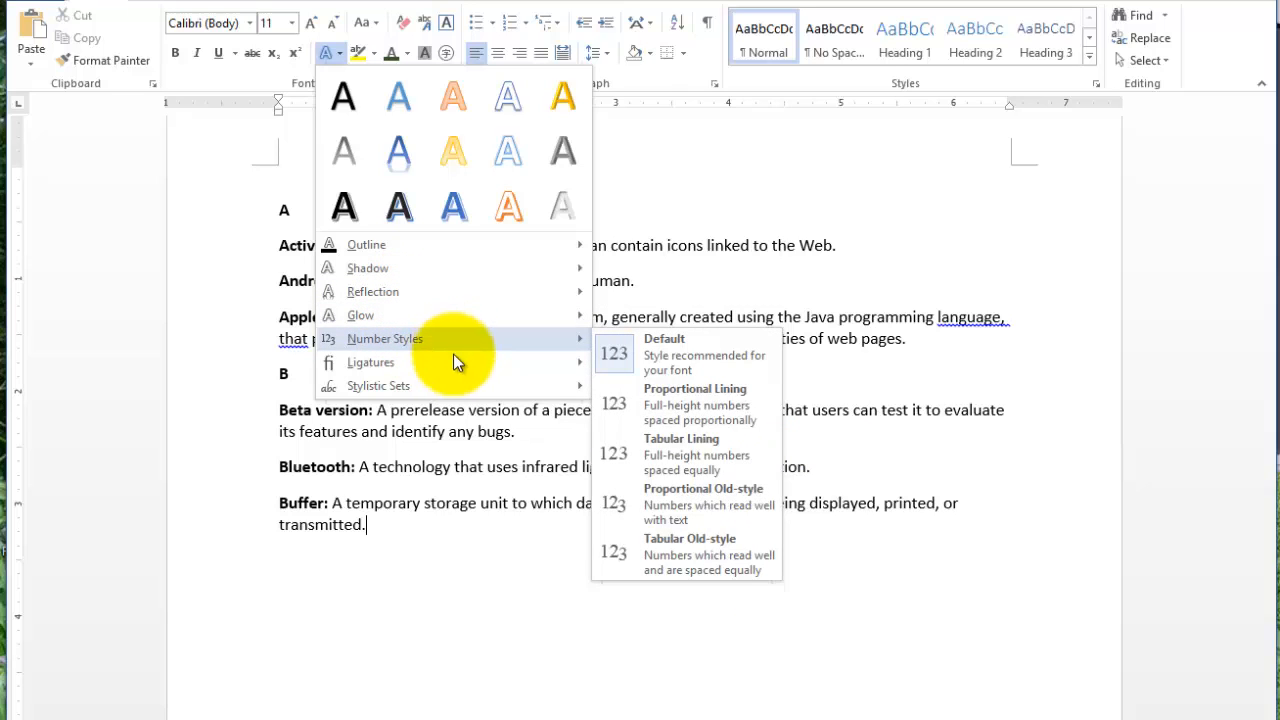
{"action": "mouse_move", "coordinate": [447, 386]}
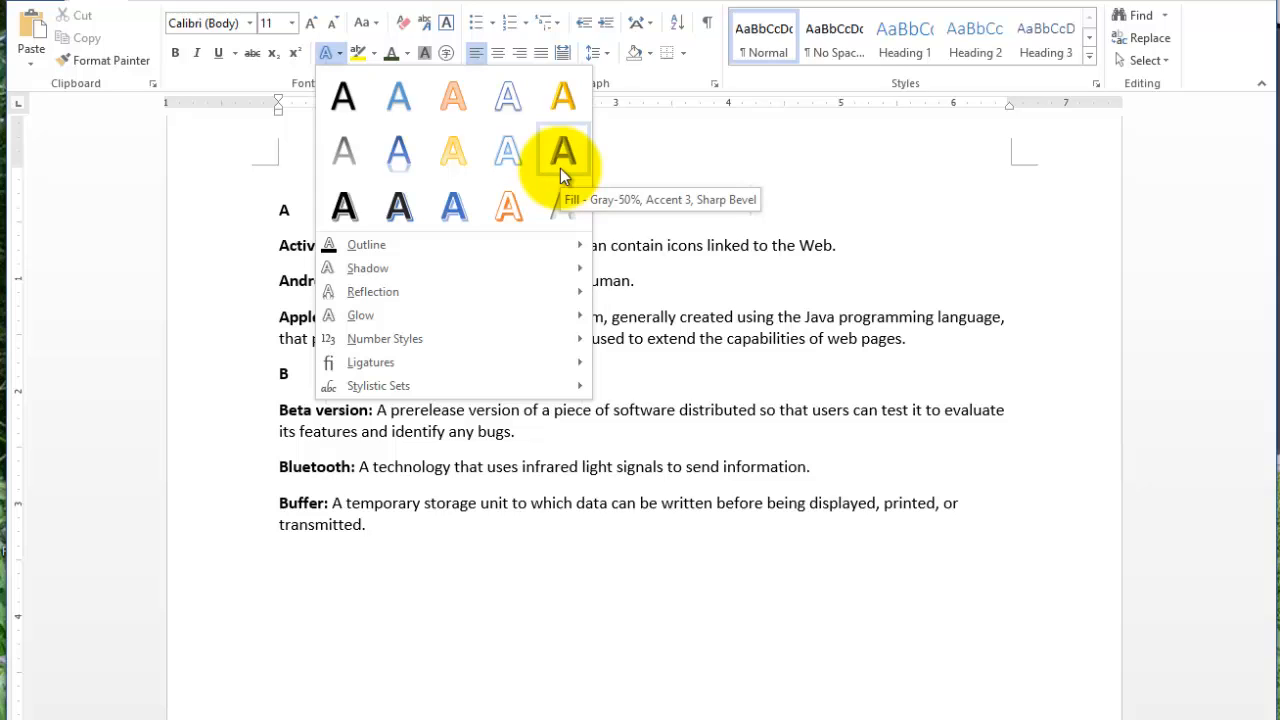
{"action": "left_click", "coordinate": [704, 328]}
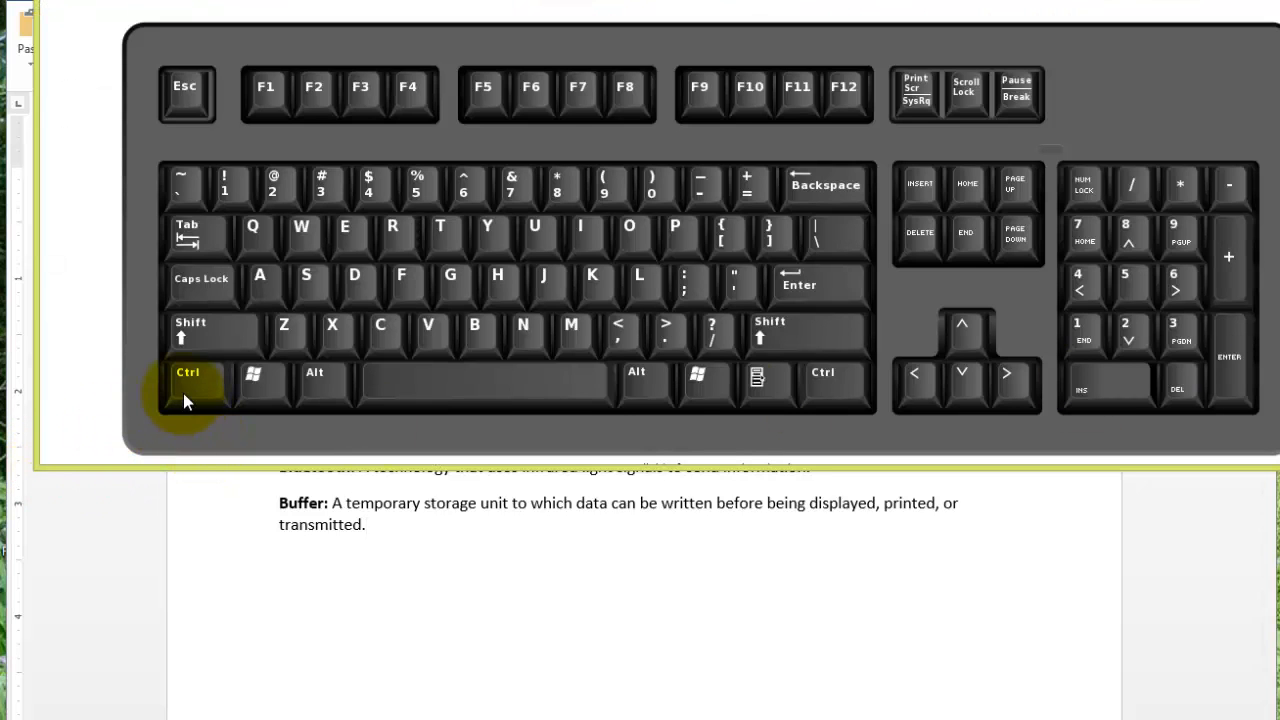
Step: Select the whole document and set its font to Cambria
{"action": "left_click", "coordinate": [264, 281]}
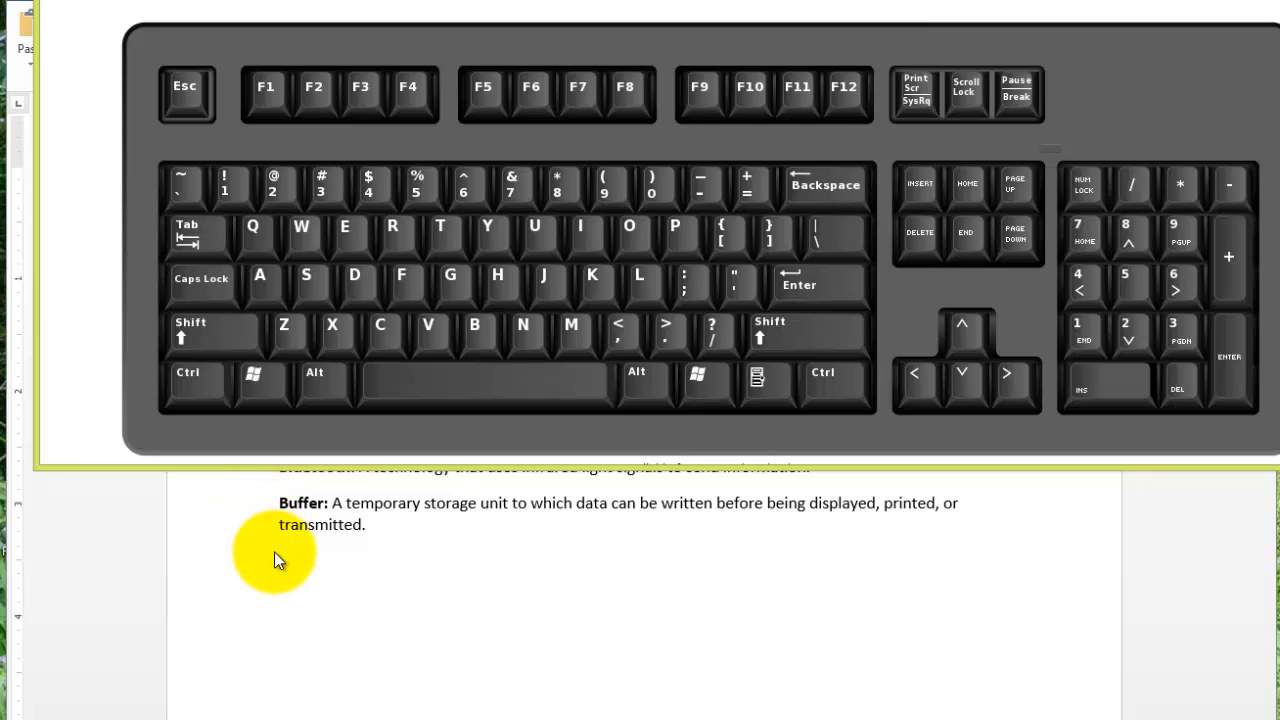
{"action": "key", "text": "ctrl+a"}
{"action": "left_click", "coordinate": [371, 557]}
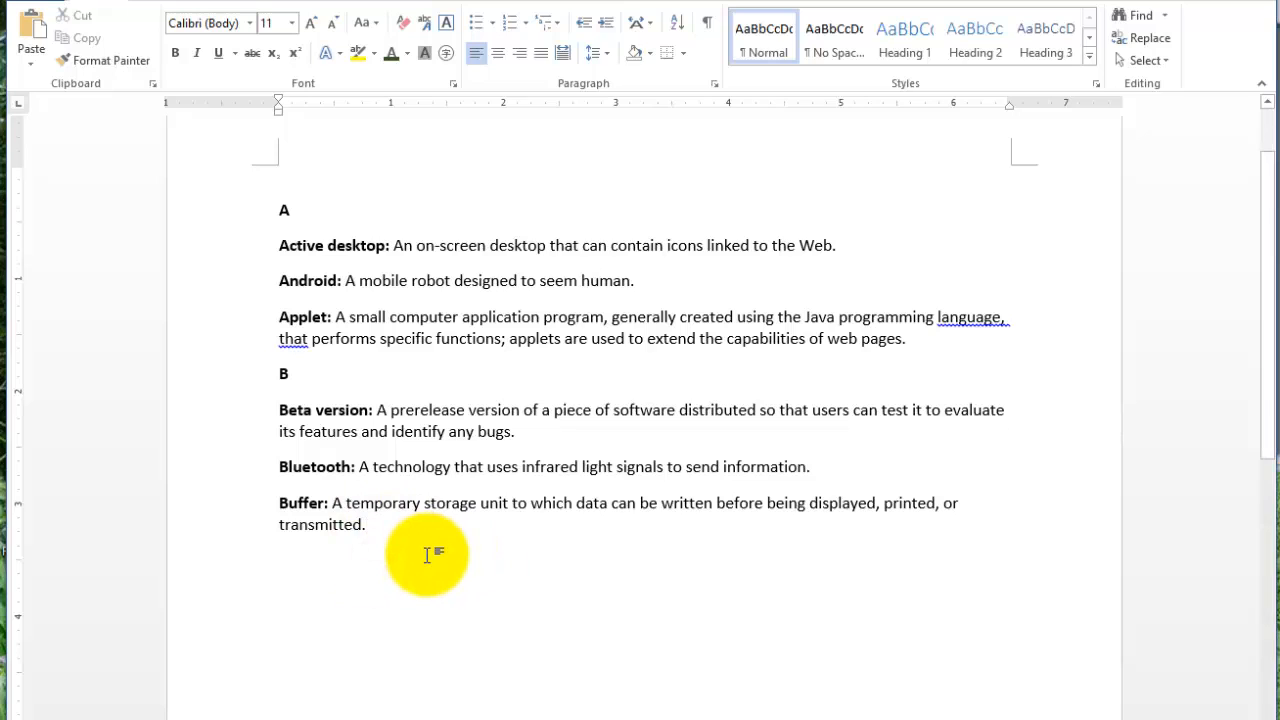
{"action": "key", "text": "ctrl+a"}
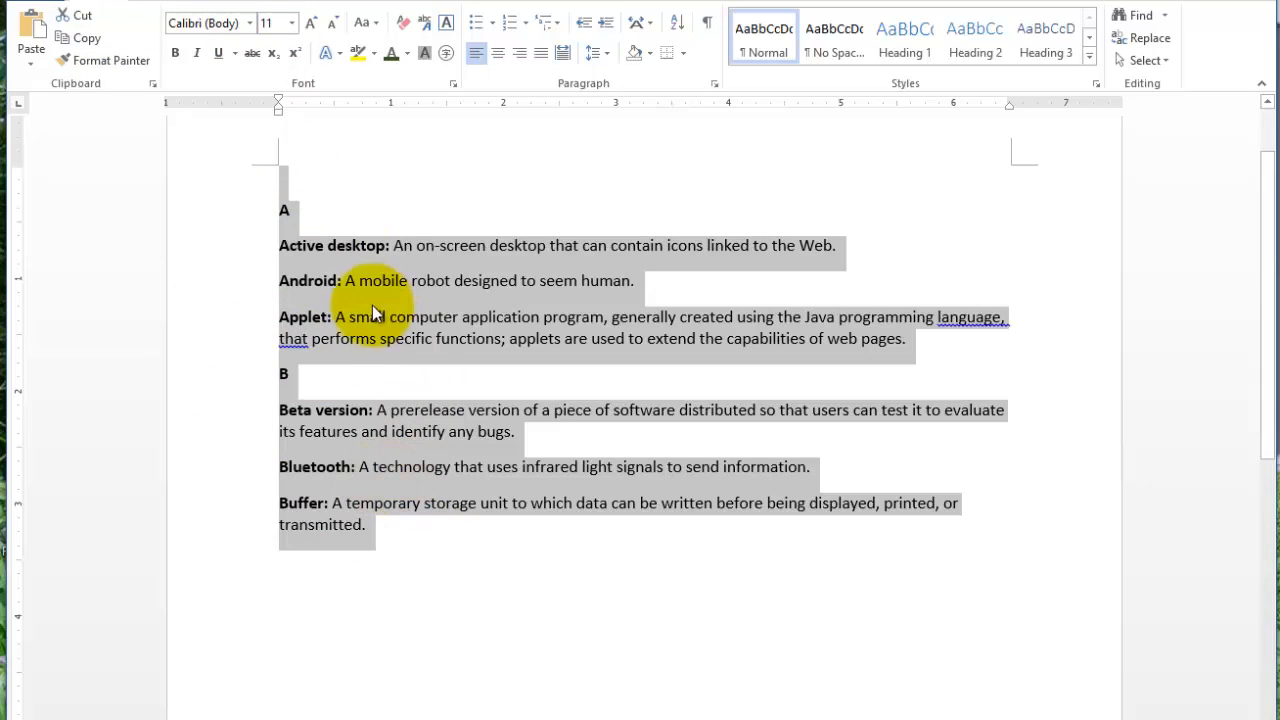
{"action": "left_click", "coordinate": [232, 26]}
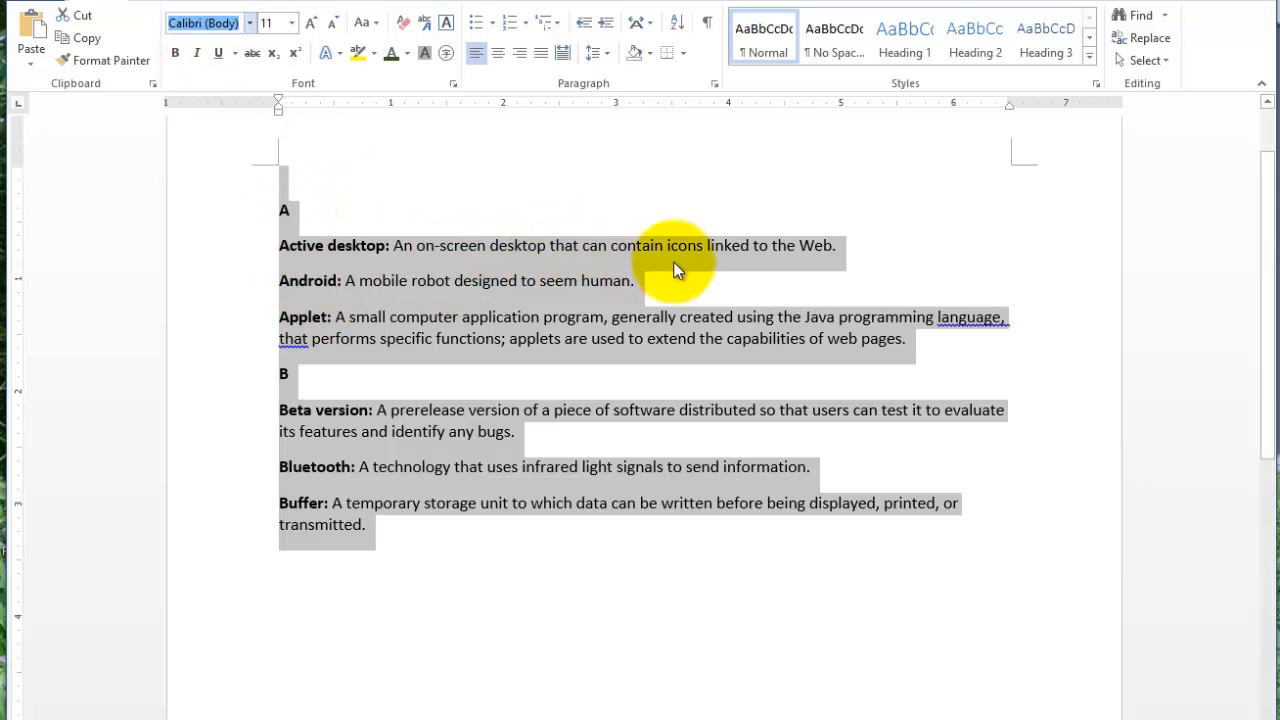
{"action": "left_click", "coordinate": [251, 23]}
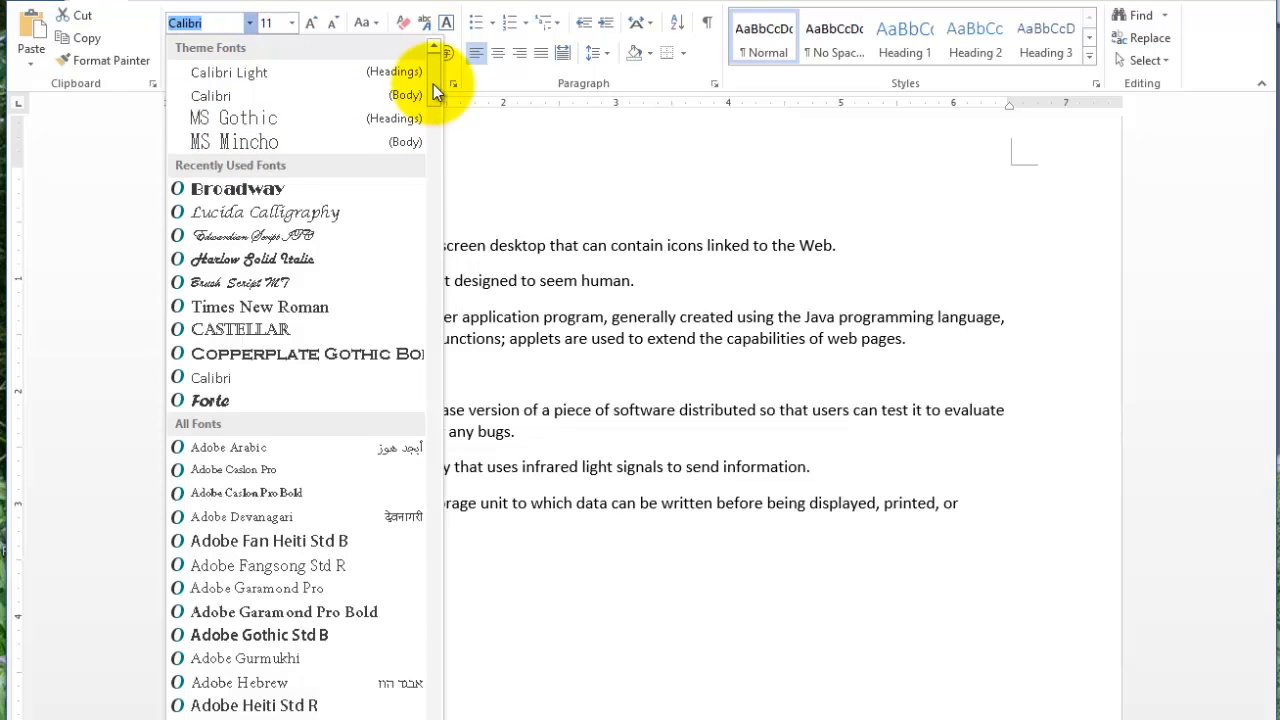
{"action": "mouse_move", "coordinate": [433, 84]}
{"action": "left_mouse_down"}
{"action": "mouse_move", "coordinate": [436, 104]}
{"action": "mouse_move", "coordinate": [436, 80]}
{"action": "left_mouse_up"}
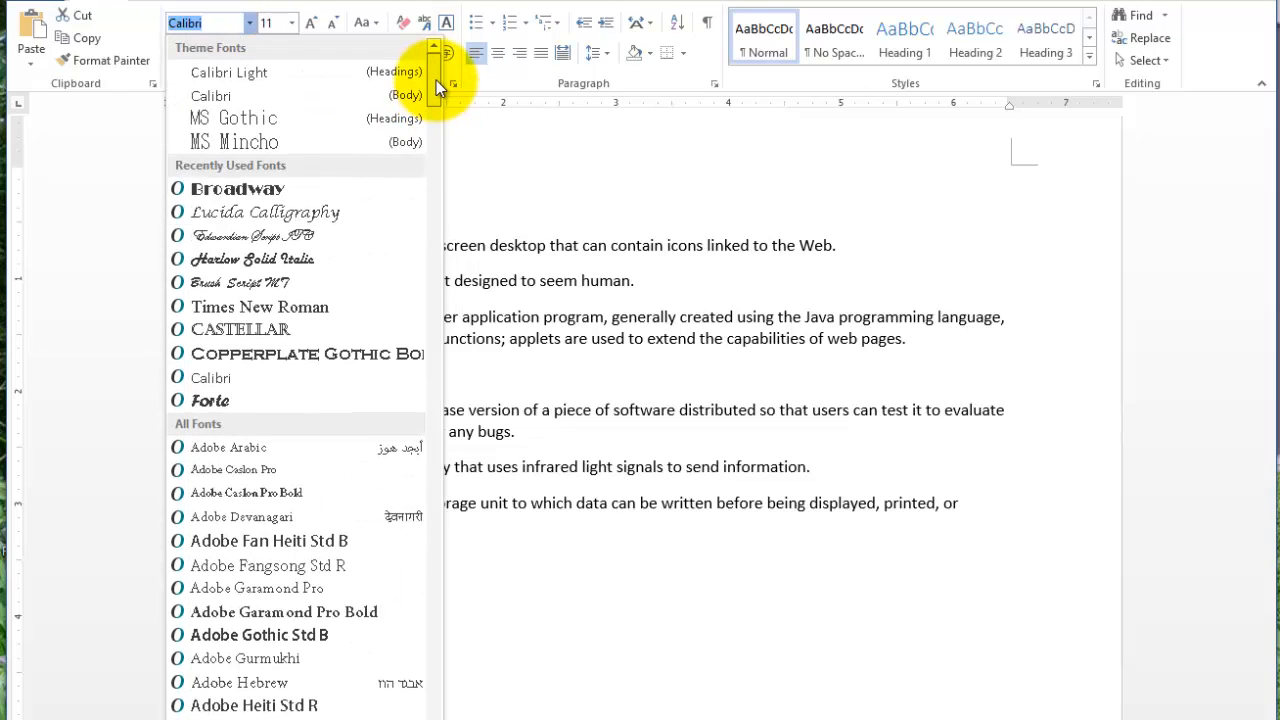
{"action": "left_click_drag", "start_coordinate": [436, 80], "coordinate": [413, 230]}
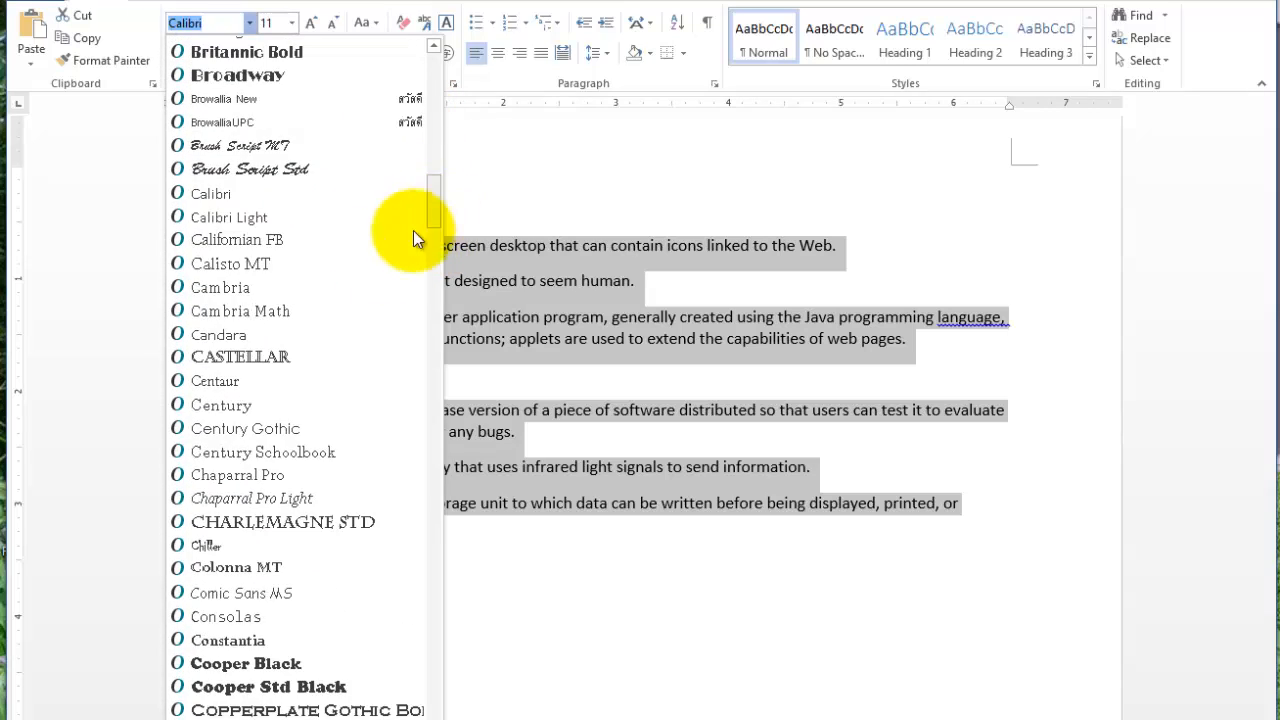
{"action": "left_click", "coordinate": [228, 290]}
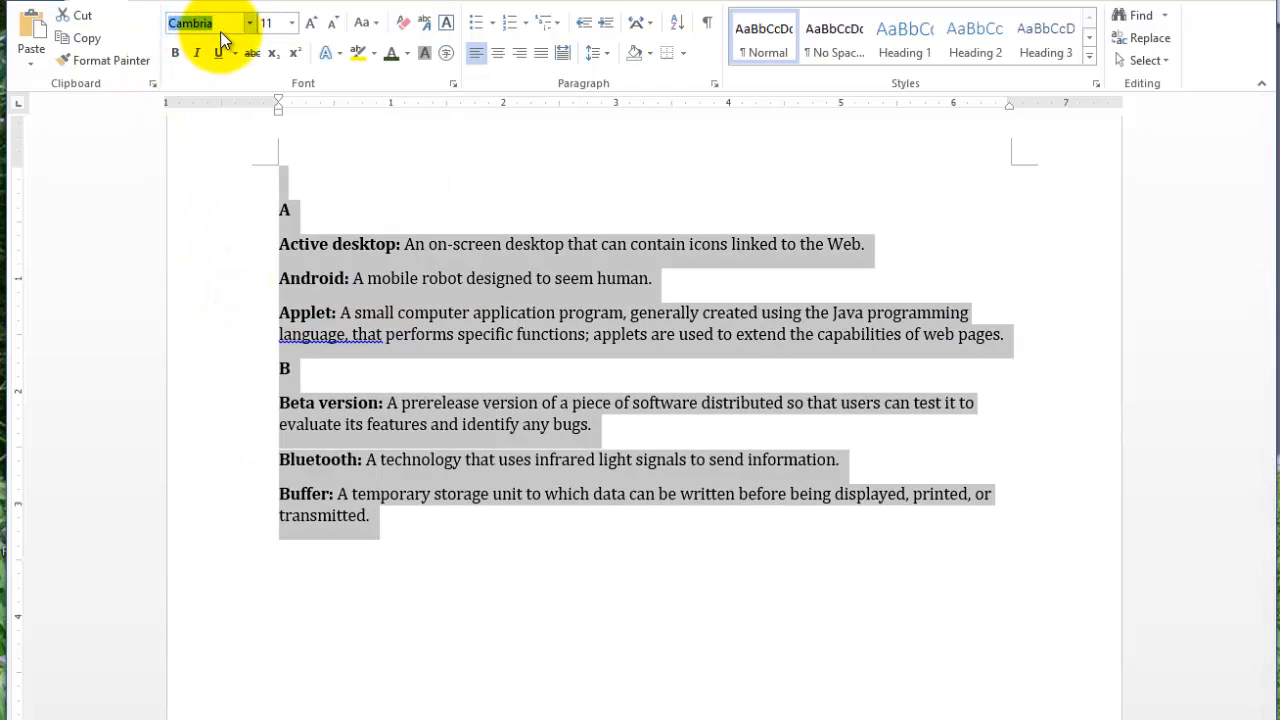
Step: Try Calibri Light on all the selected text, and set the font back to Cambria
{"action": "type", "text": "Ca"}
{"action": "key", "text": "Return"}
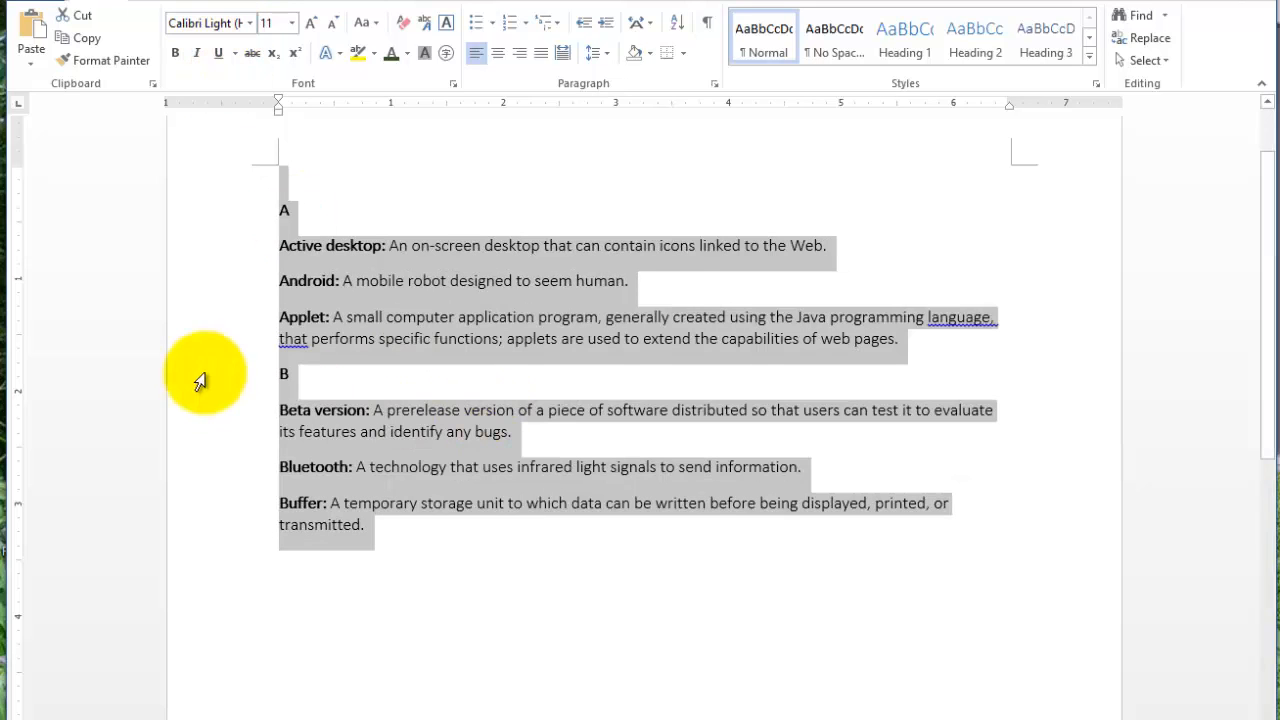
{"action": "left_click", "coordinate": [203, 28]}
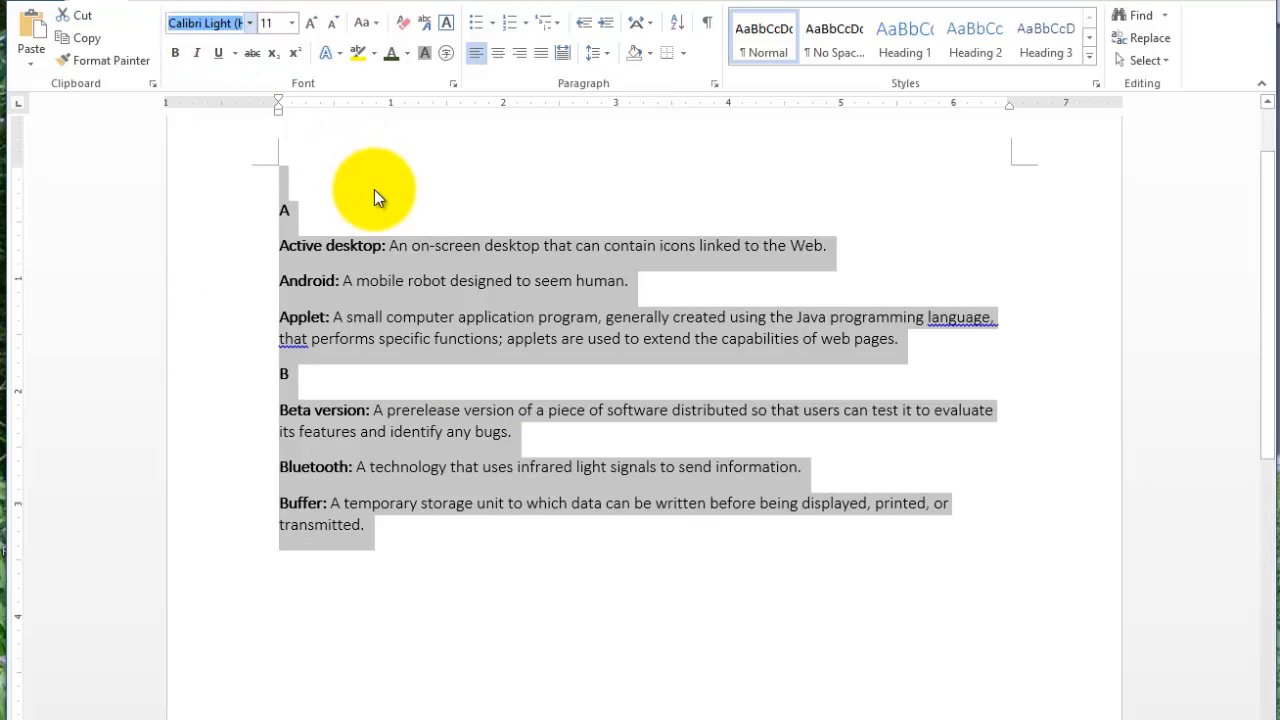
{"action": "type", "text": "Cambria"}
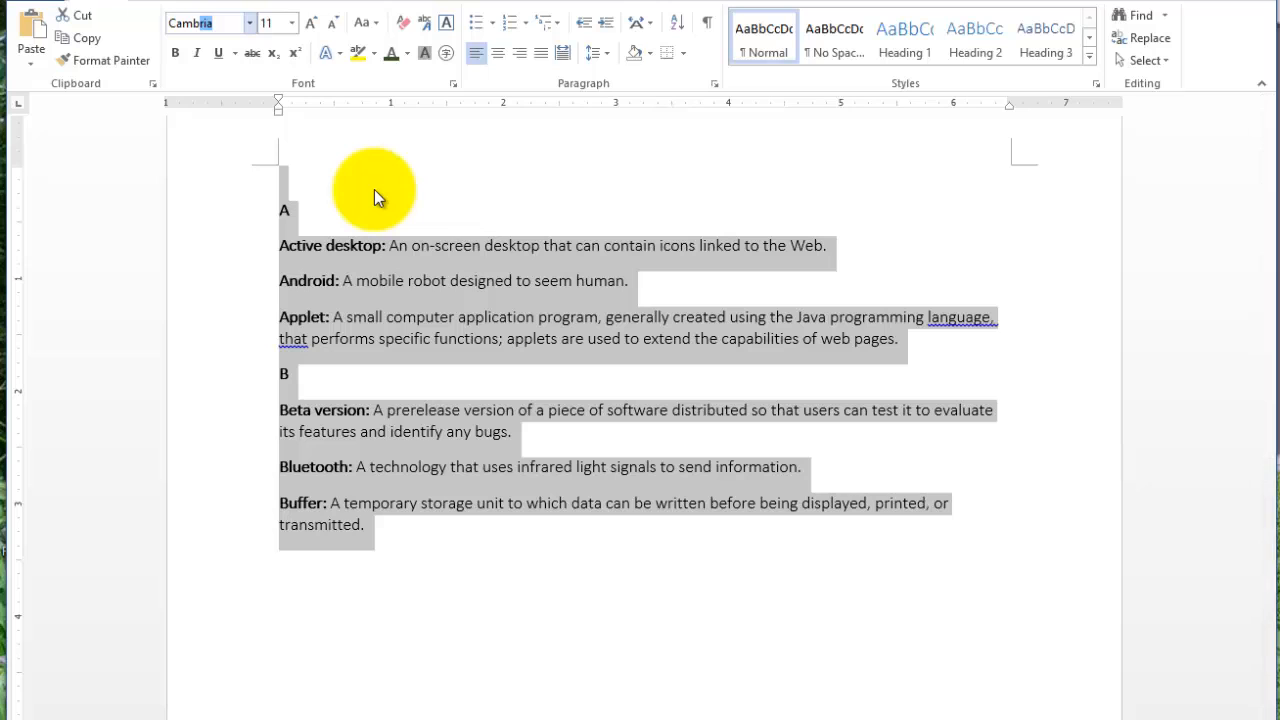
{"action": "key", "text": "Return"}
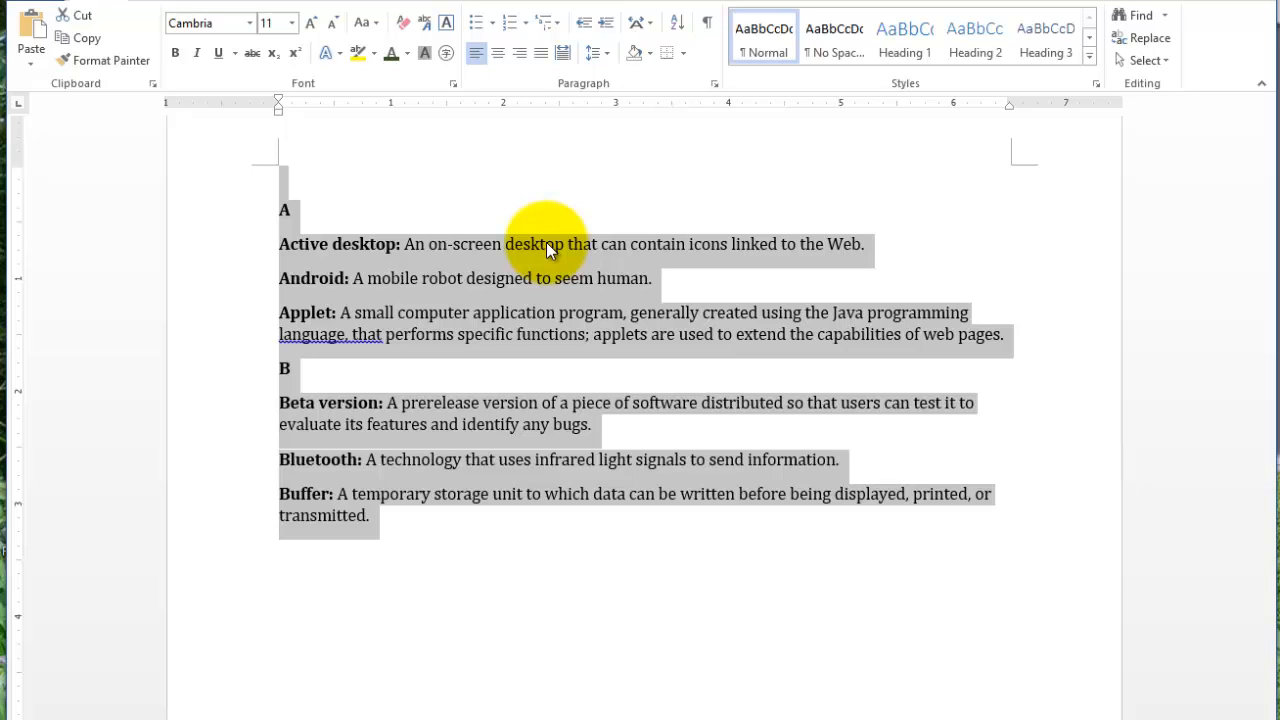
Step: Set the font size of all the selected text to 14 pt and clear the selection
{"action": "left_click", "coordinate": [292, 38]}
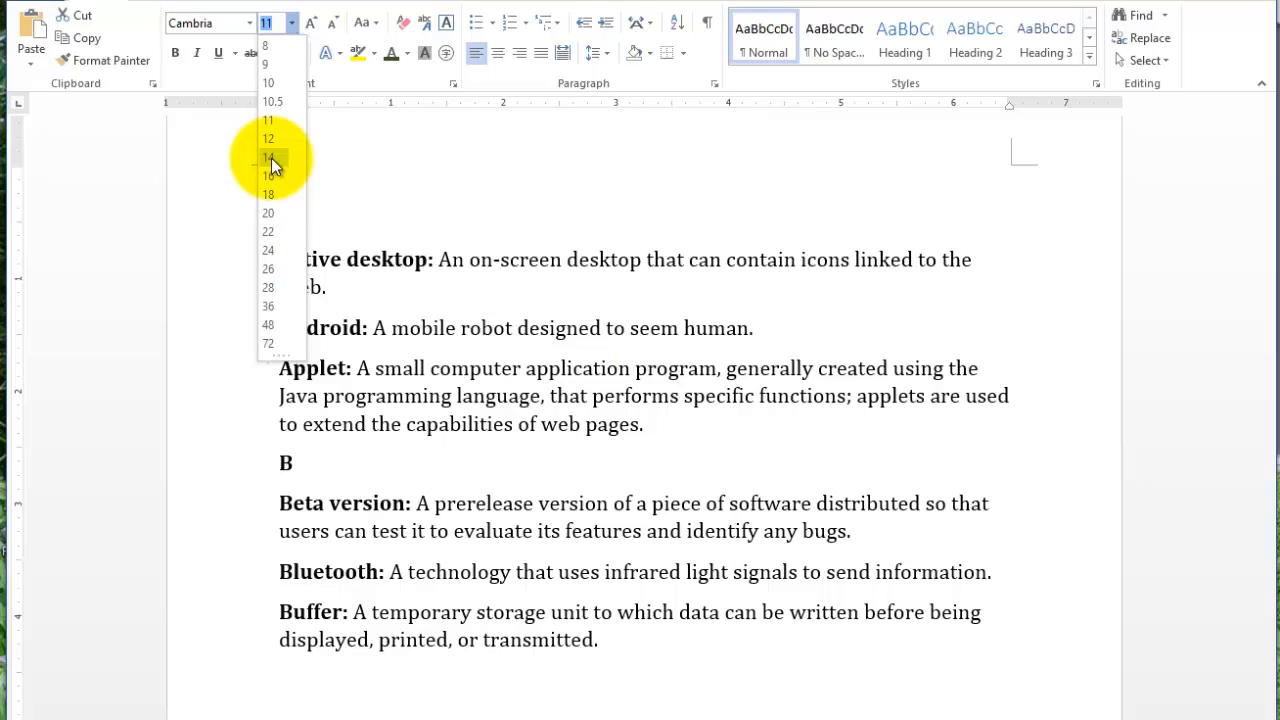
{"action": "left_click", "coordinate": [271, 158]}
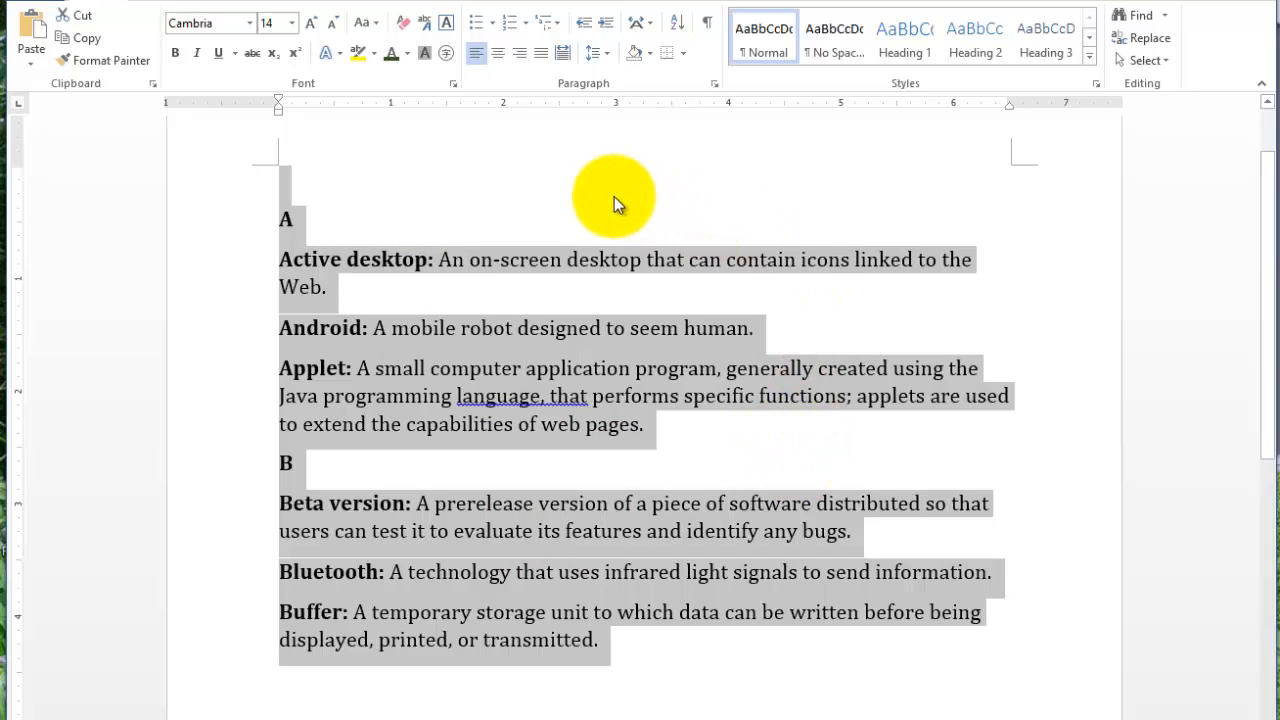
{"action": "left_click", "coordinate": [850, 305]}
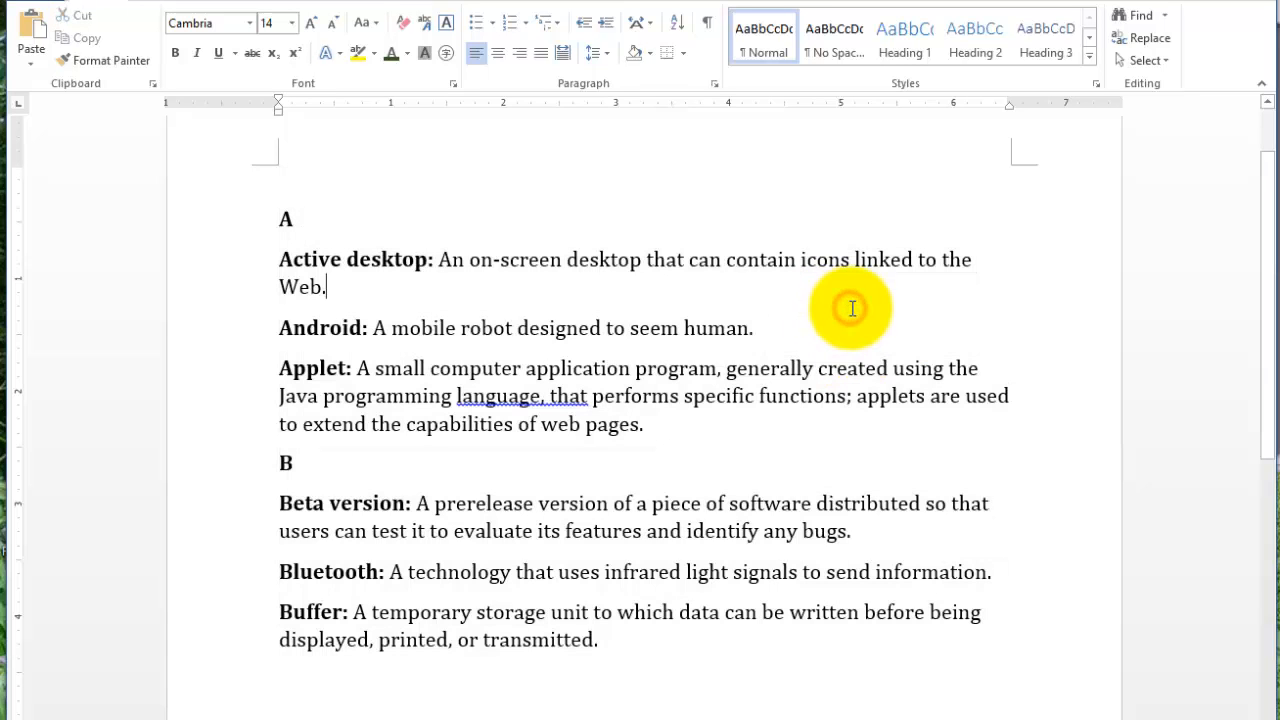
{"action": "left_click", "coordinate": [677, 196]}
{"action": "left_click", "coordinate": [780, 434]}
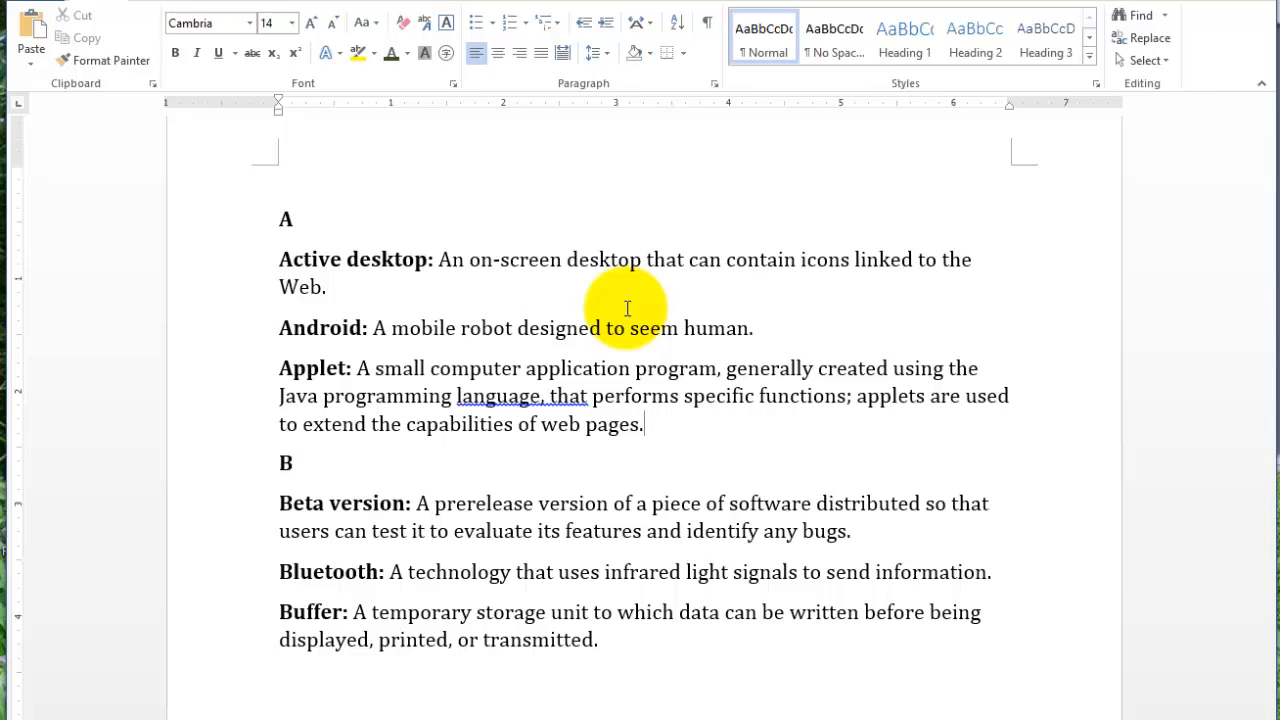
Step: Select the whole document and enlarge its text stepwise to 20 pt
{"action": "key", "text": "ctrl+a"}
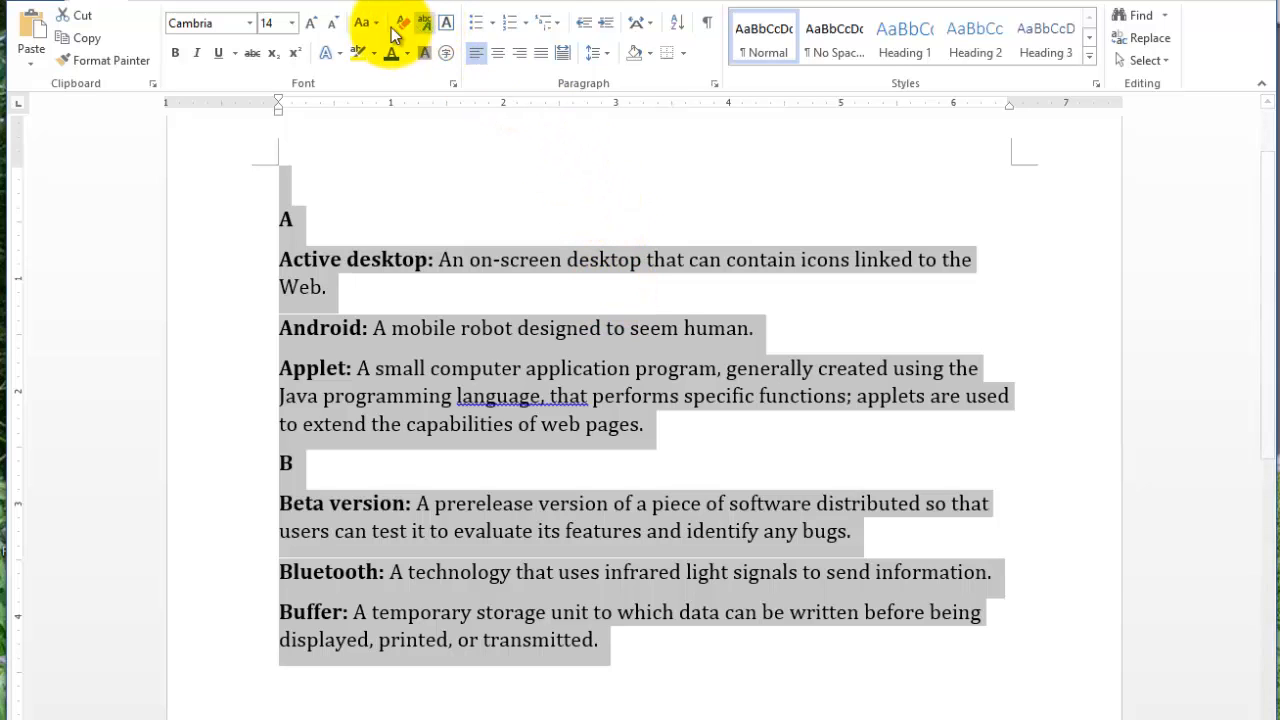
{"action": "left_click", "coordinate": [311, 24]}
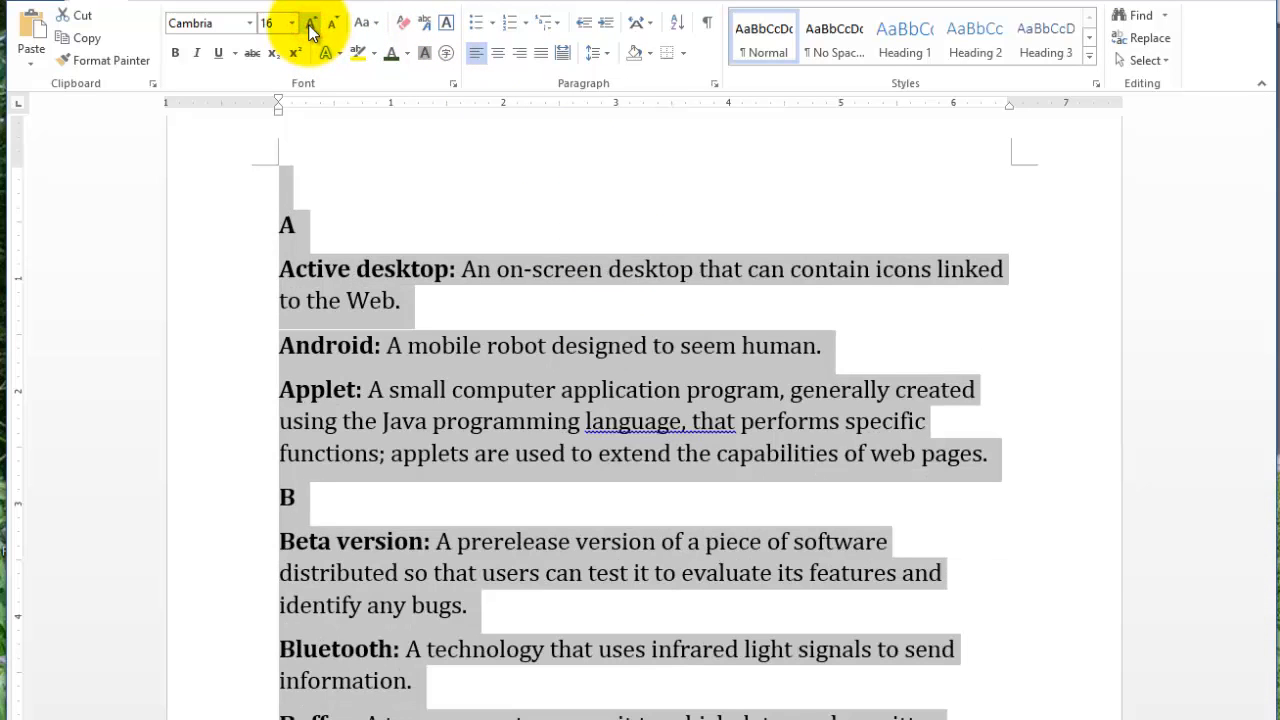
{"action": "left_click", "coordinate": [311, 24]}
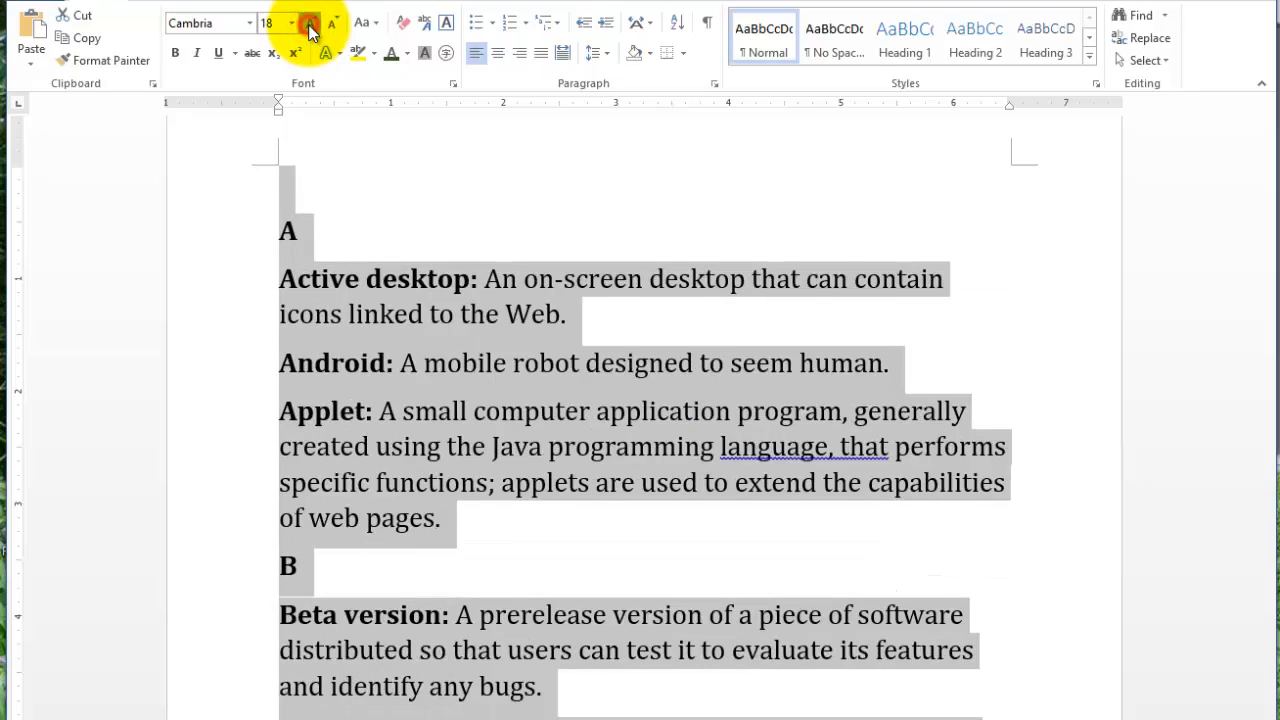
{"action": "left_click", "coordinate": [311, 24]}
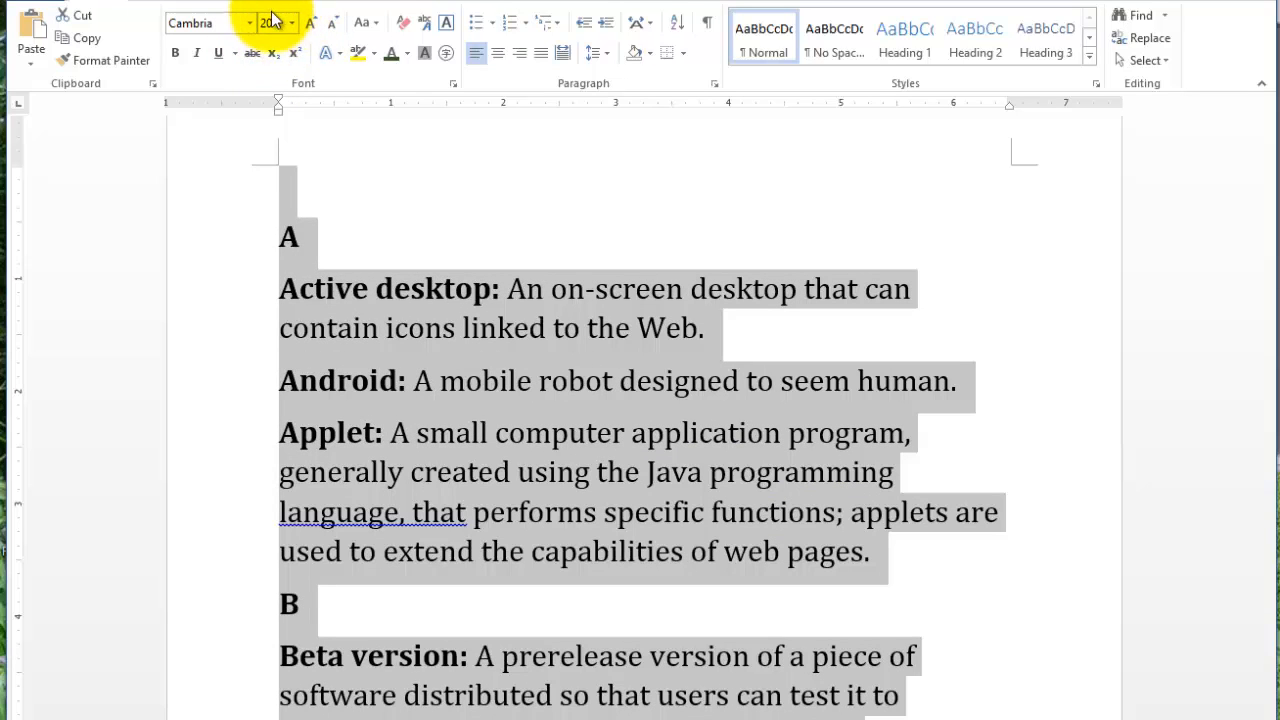
Step: Shrink all the selected text stepwise to 10 pt
{"action": "left_click", "coordinate": [334, 25]}
{"action": "left_click", "coordinate": [334, 25]}
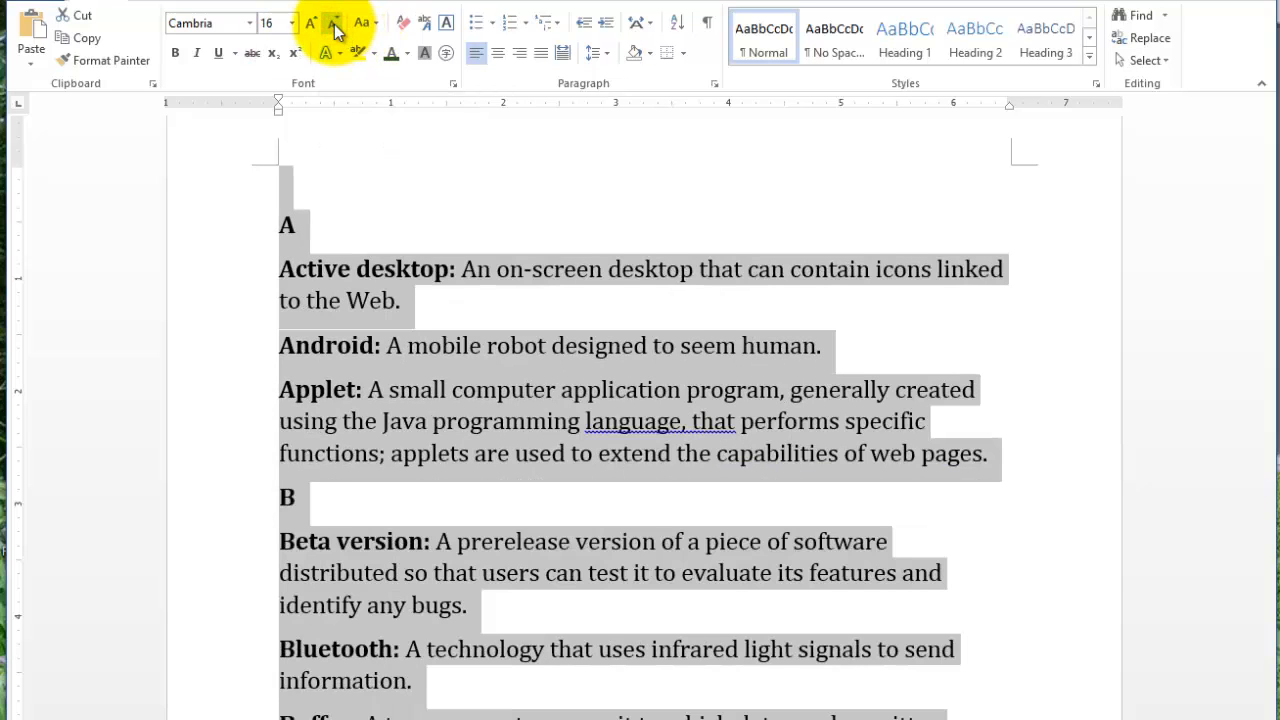
{"action": "left_click", "coordinate": [333, 25]}
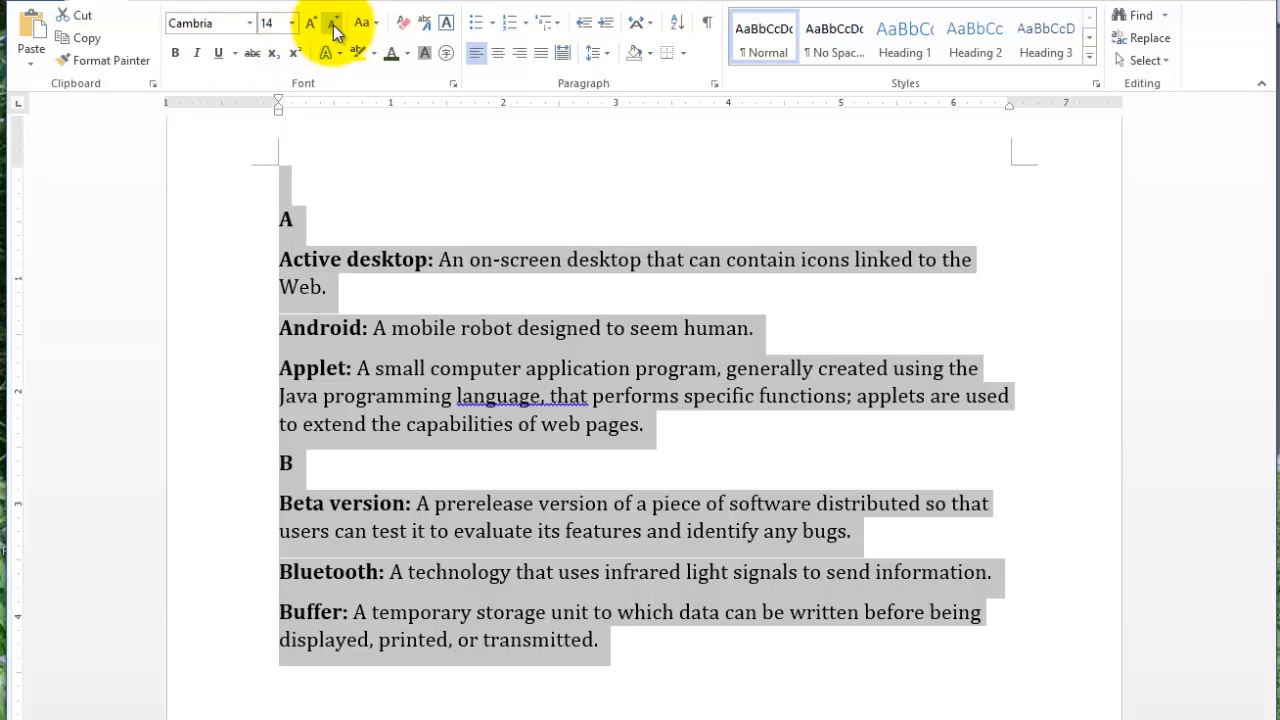
{"action": "left_click", "coordinate": [334, 25]}
{"action": "left_click", "coordinate": [334, 25]}
{"action": "left_click", "coordinate": [334, 25]}
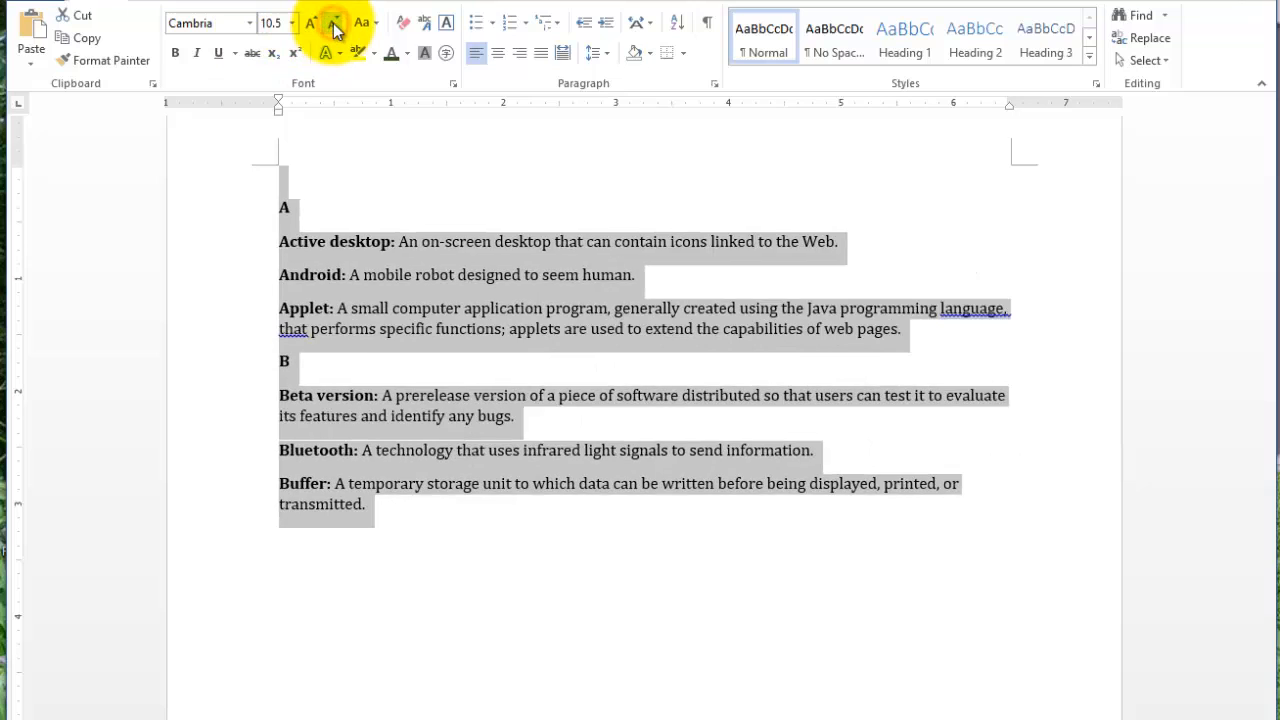
{"action": "left_click", "coordinate": [334, 25]}
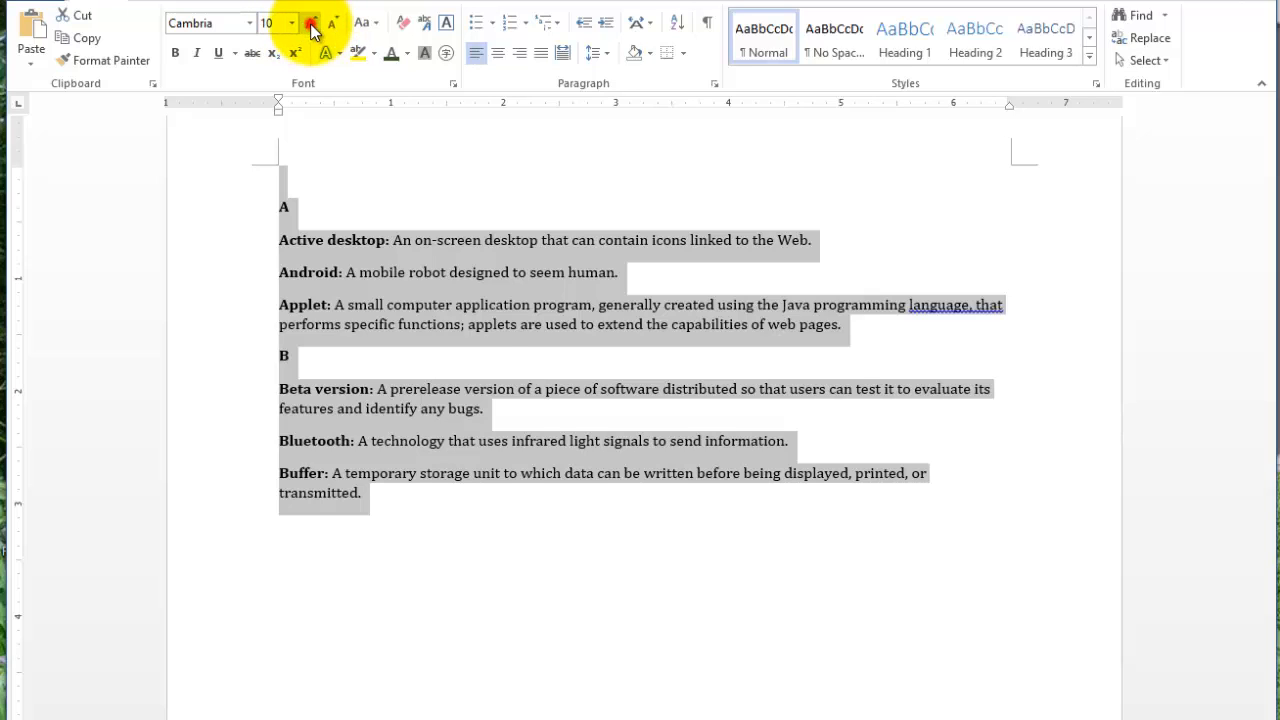
Step: Enlarge all the selected text stepwise to 12 pt, and pick 12 as its font size
{"action": "left_click", "coordinate": [311, 27]}
{"action": "left_click", "coordinate": [311, 27]}
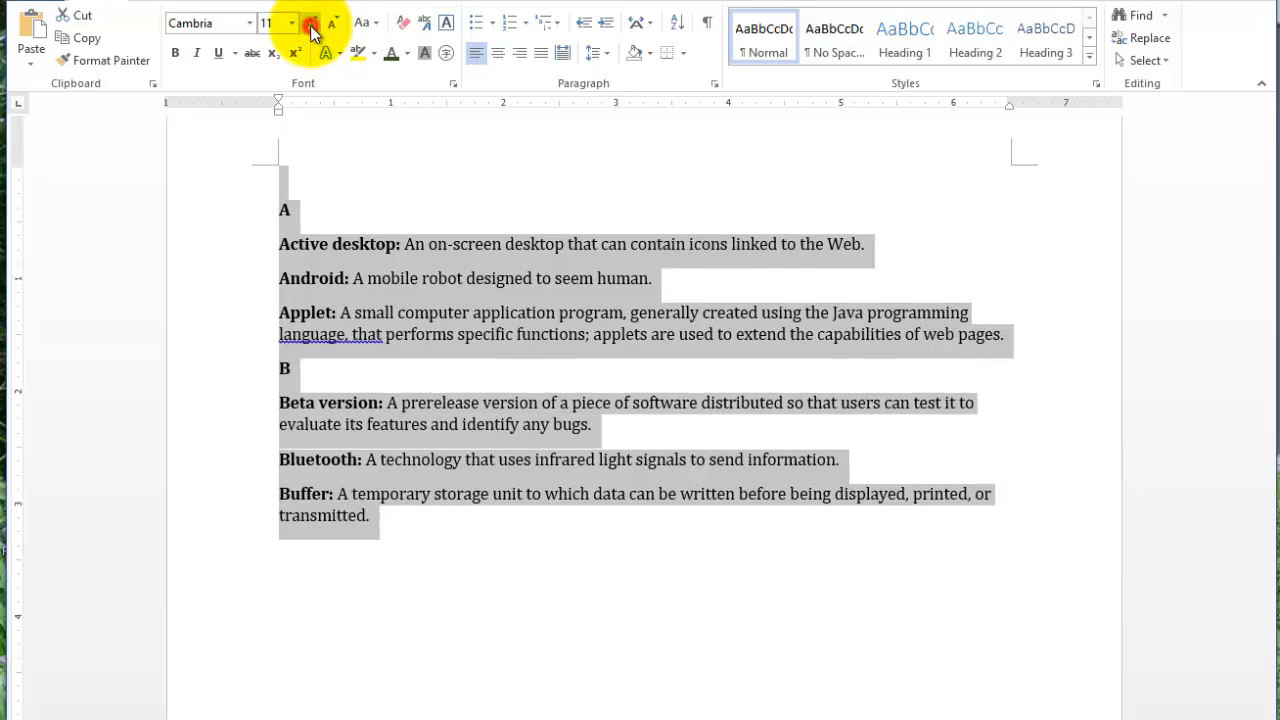
{"action": "left_click", "coordinate": [311, 27]}
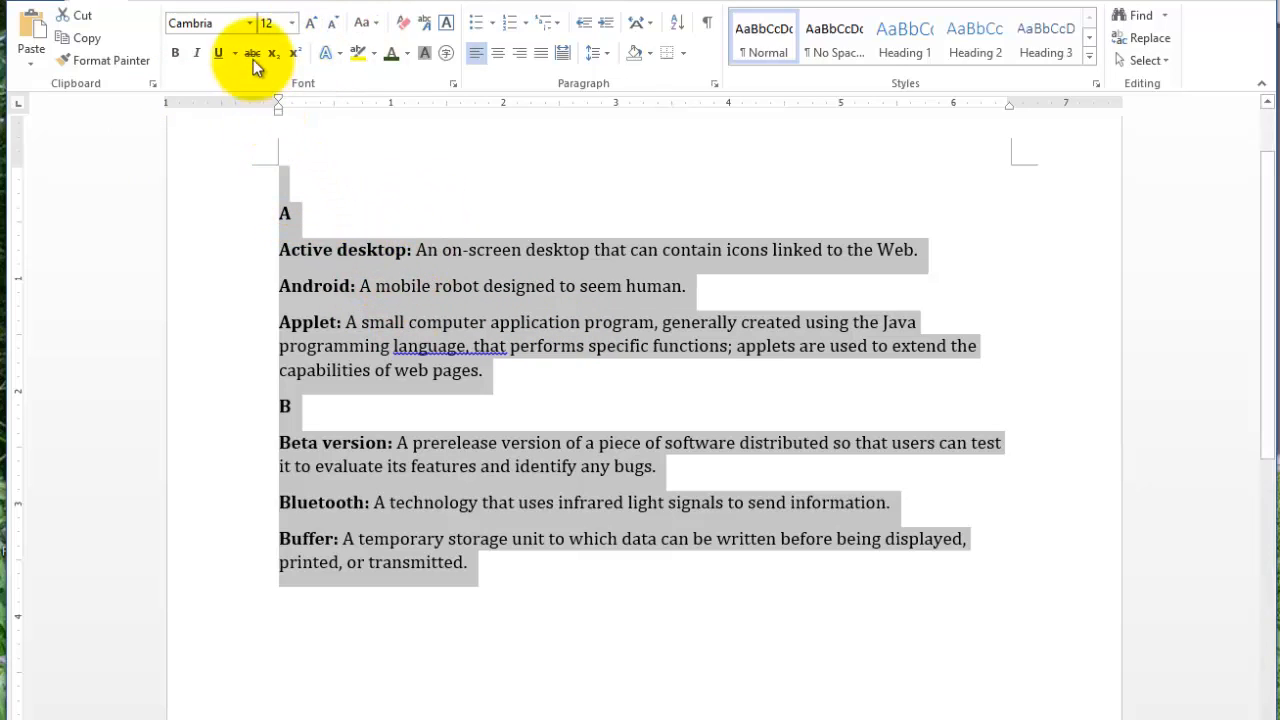
{"action": "left_click", "coordinate": [291, 23]}
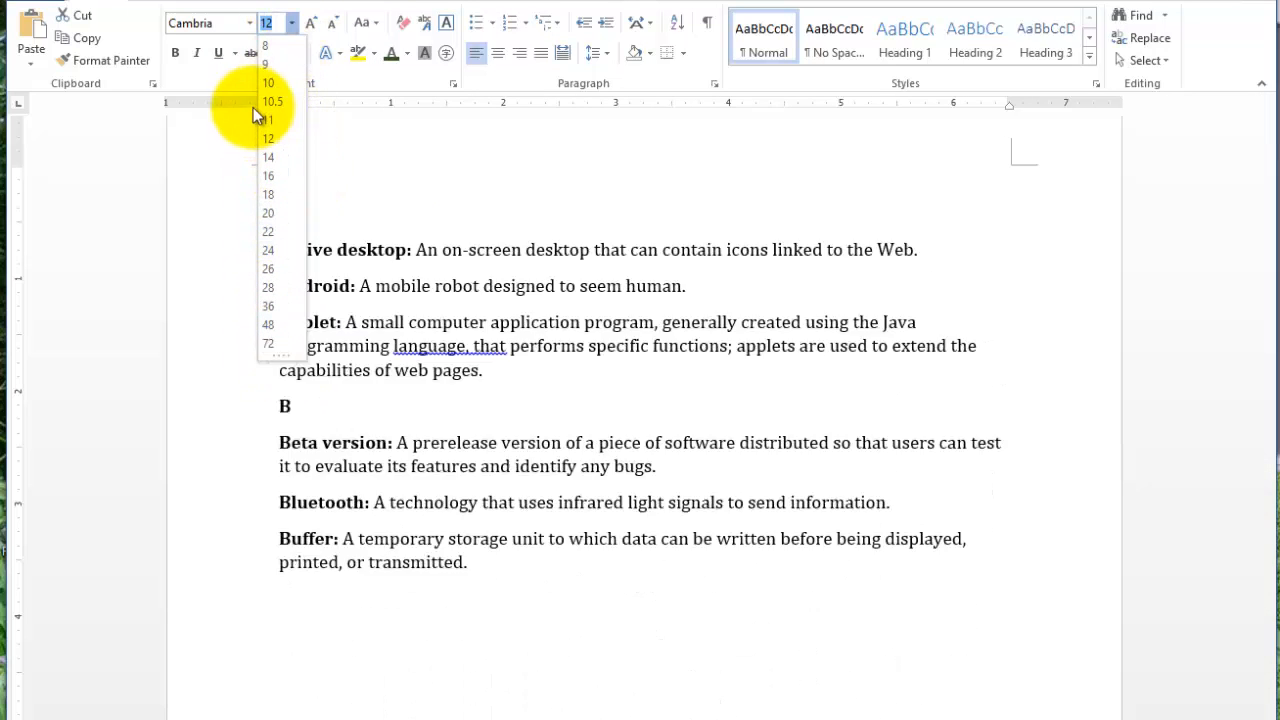
{"action": "left_click", "coordinate": [275, 138]}
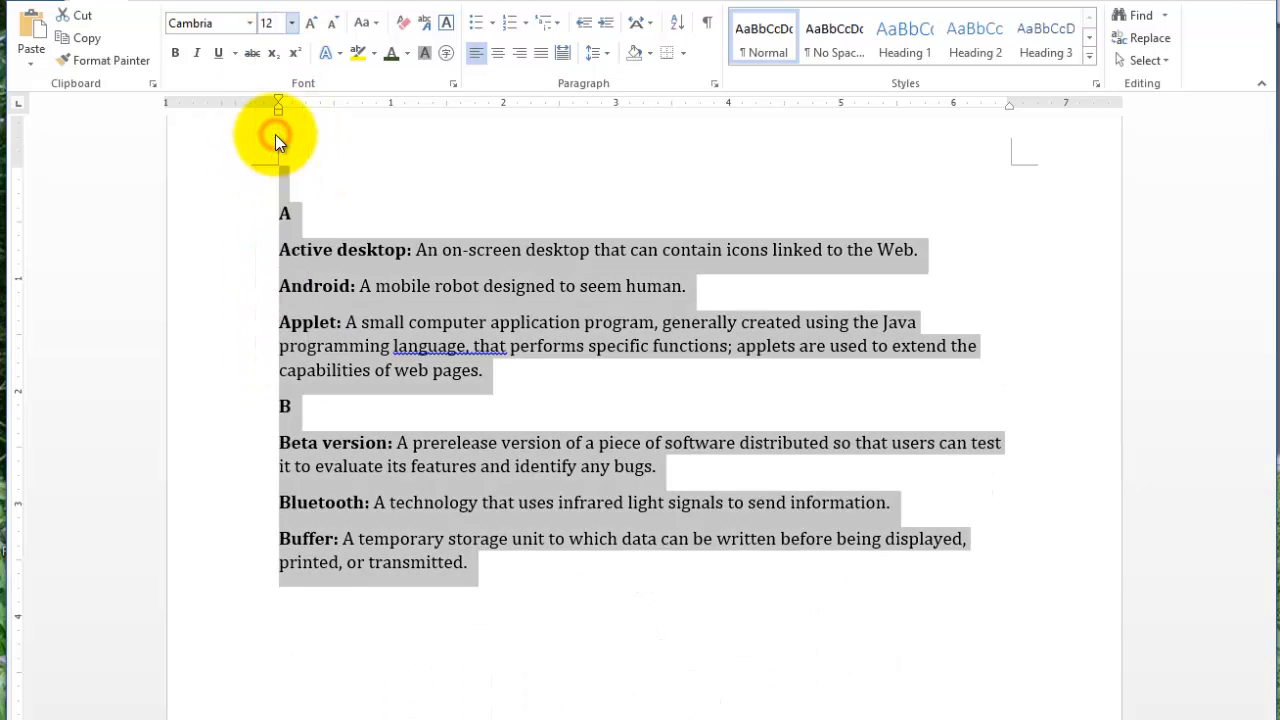
Step: Try a font size of 200 pt on all the selected text, and undo the change
{"action": "left_click", "coordinate": [278, 20]}
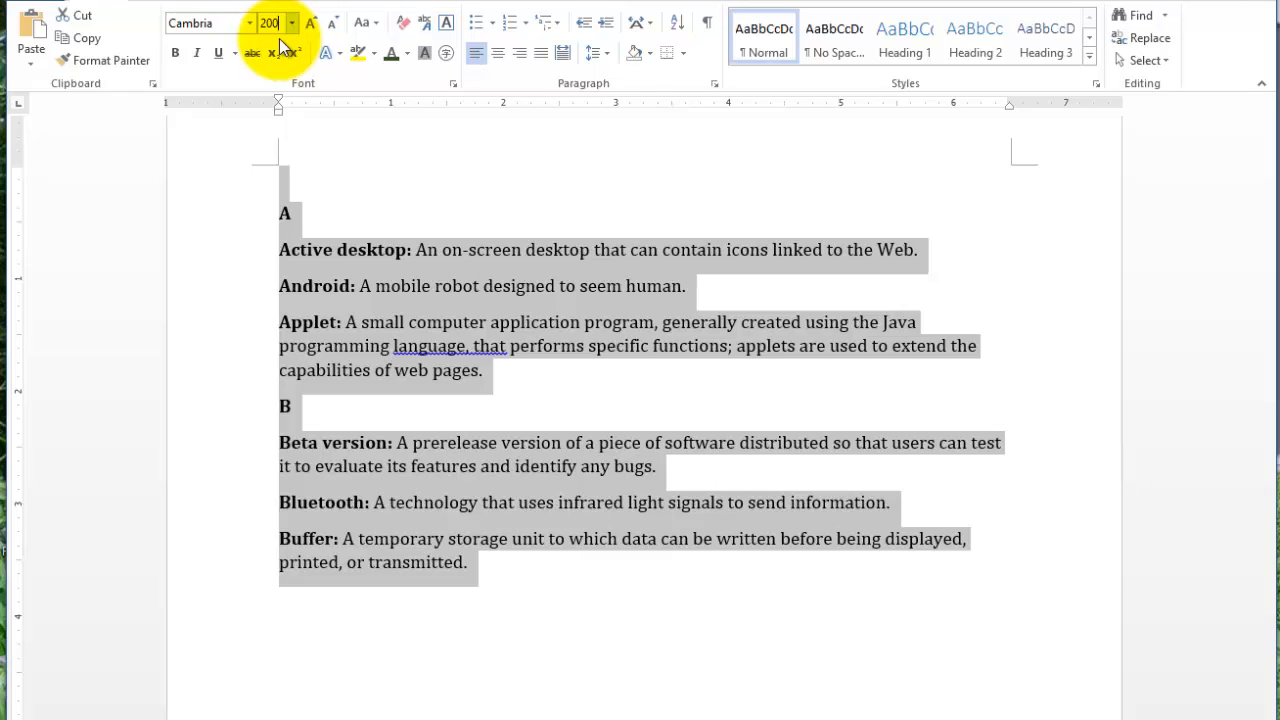
{"action": "key", "text": "Return"}
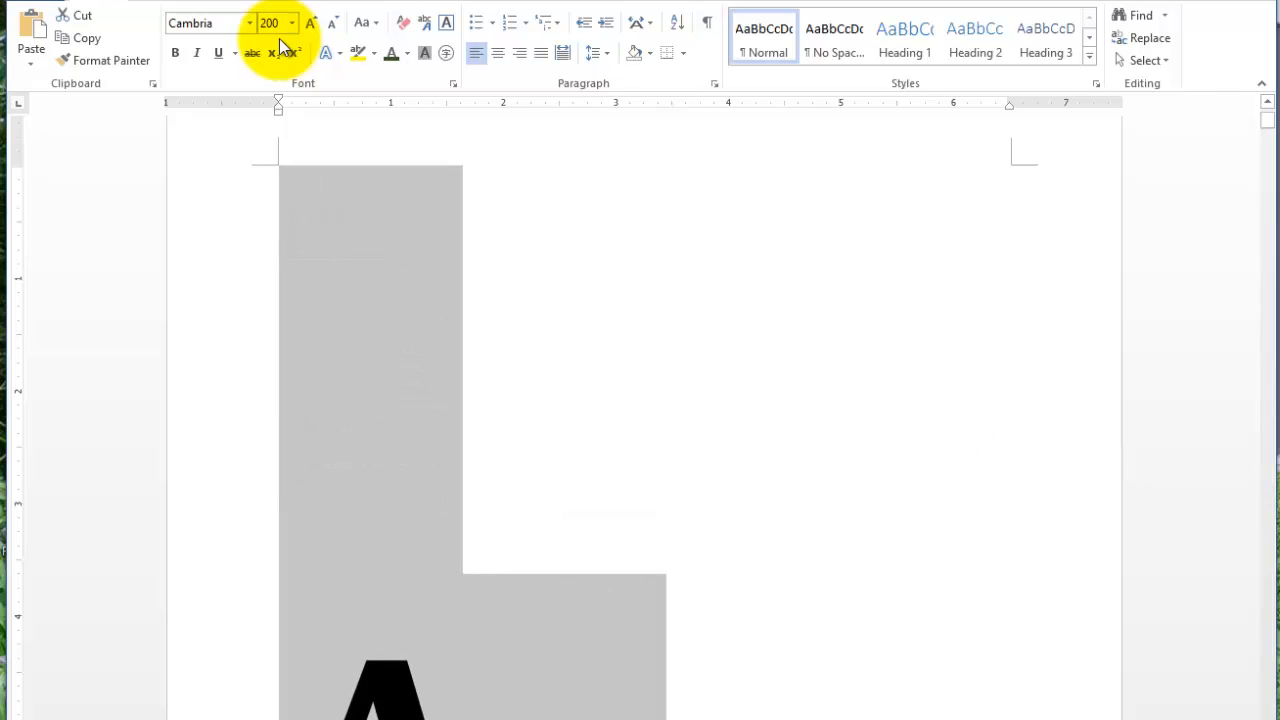
{"action": "scroll", "coordinate": [697, 436], "scroll_direction": "down", "scroll_amount": 10}
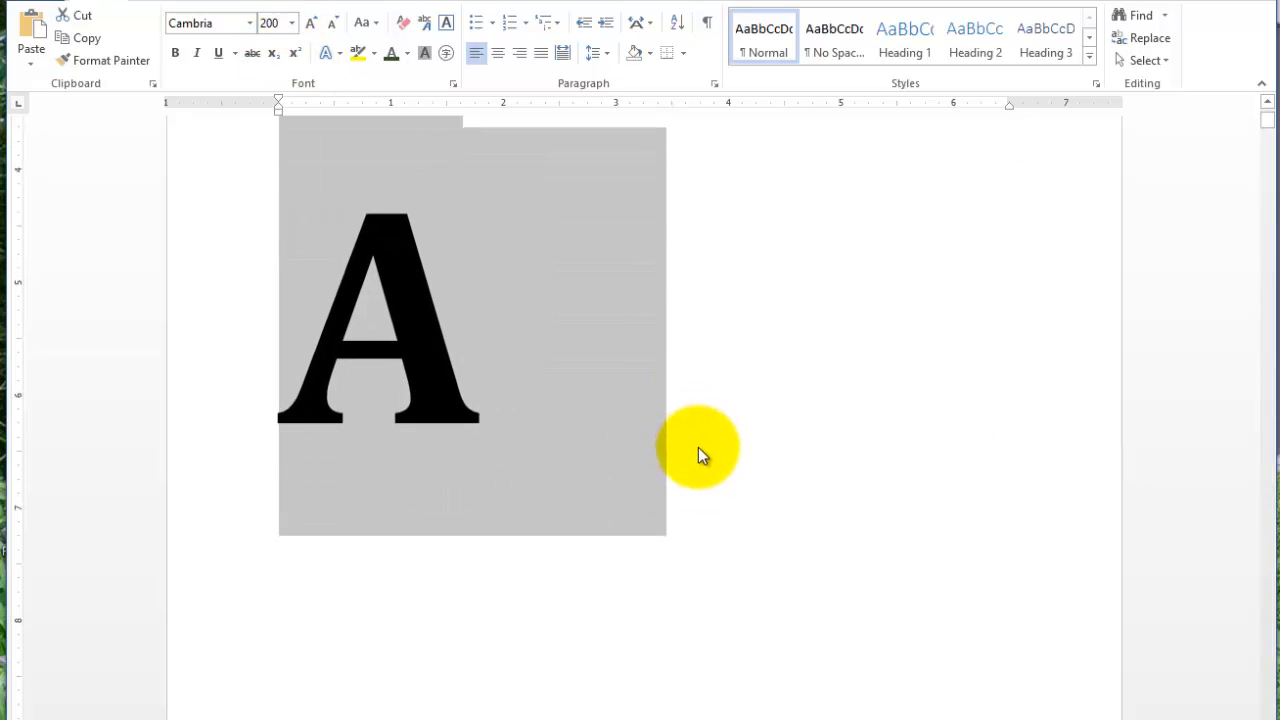
{"action": "scroll", "coordinate": [789, 503], "scroll_direction": "down", "scroll_amount": 2}
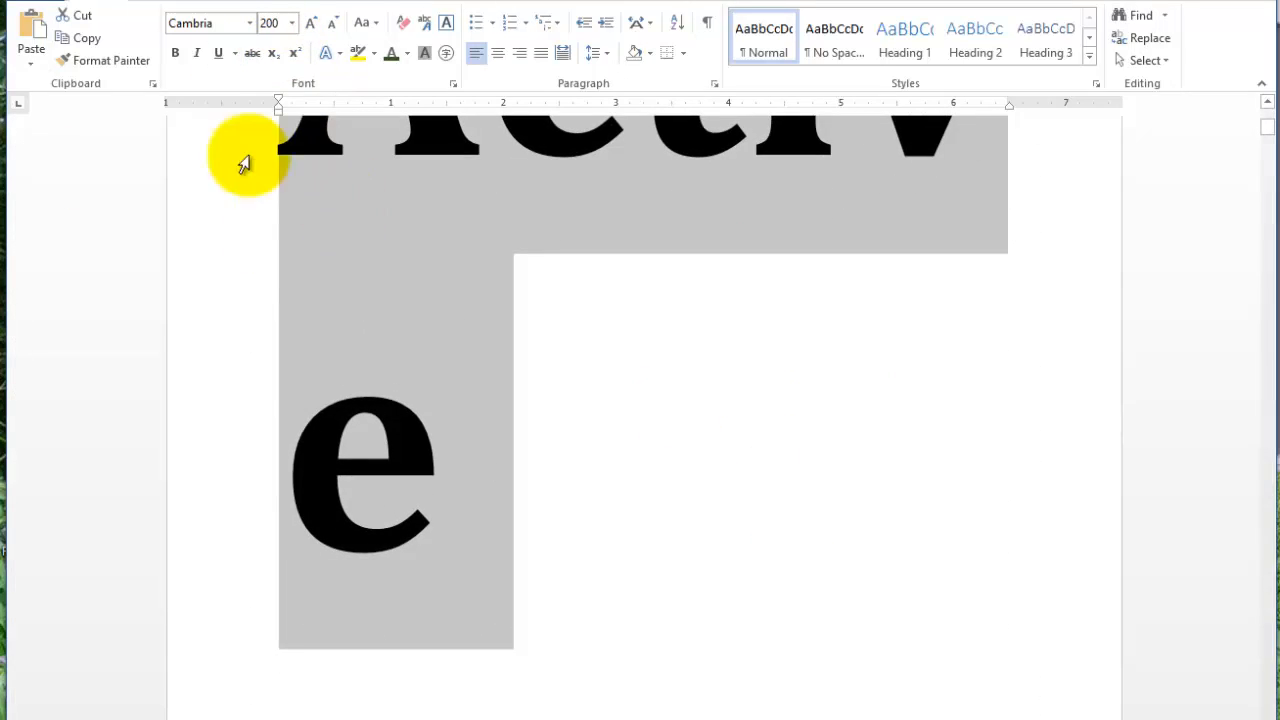
{"action": "key", "text": "ctrl+z"}
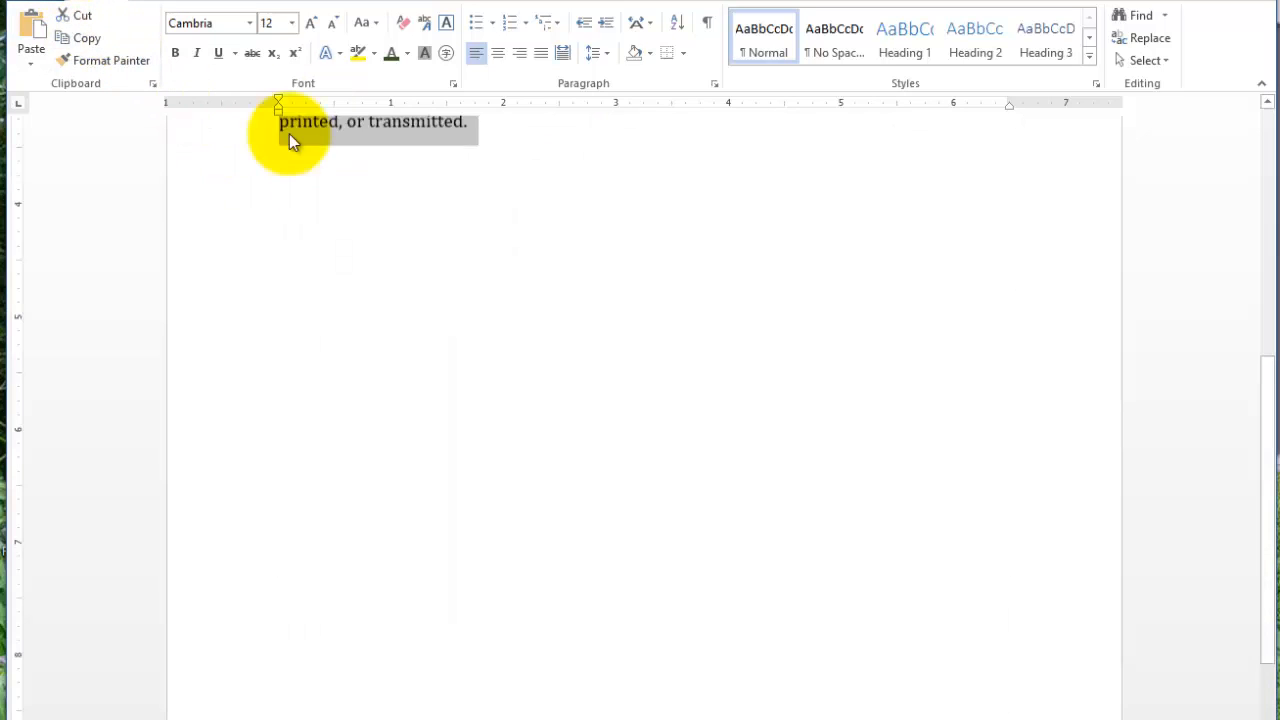
{"action": "scroll", "coordinate": [620, 480], "scroll_direction": "up", "scroll_amount": 8}
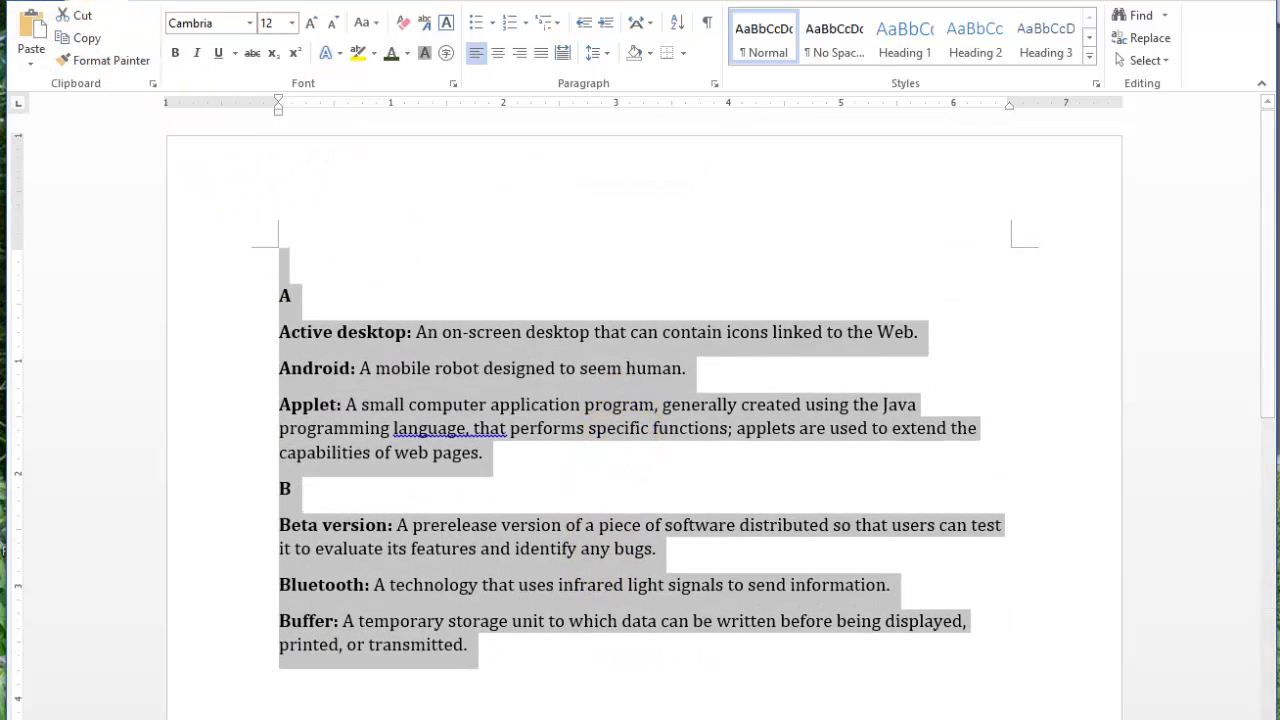
Step: Enlarge all the selected text one step to 14 pt, and shrink it stepwise to 10 pt
{"action": "left_click", "coordinate": [311, 22]}
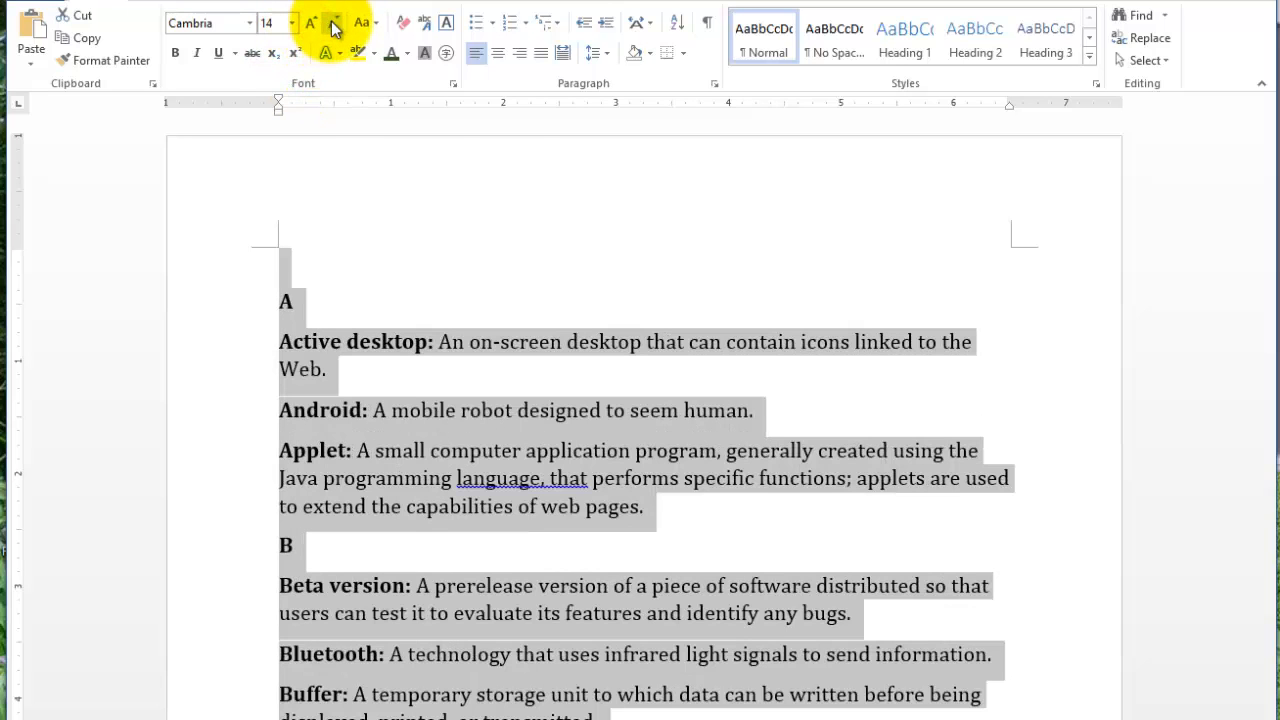
{"action": "left_click", "coordinate": [334, 23]}
{"action": "left_click", "coordinate": [334, 23]}
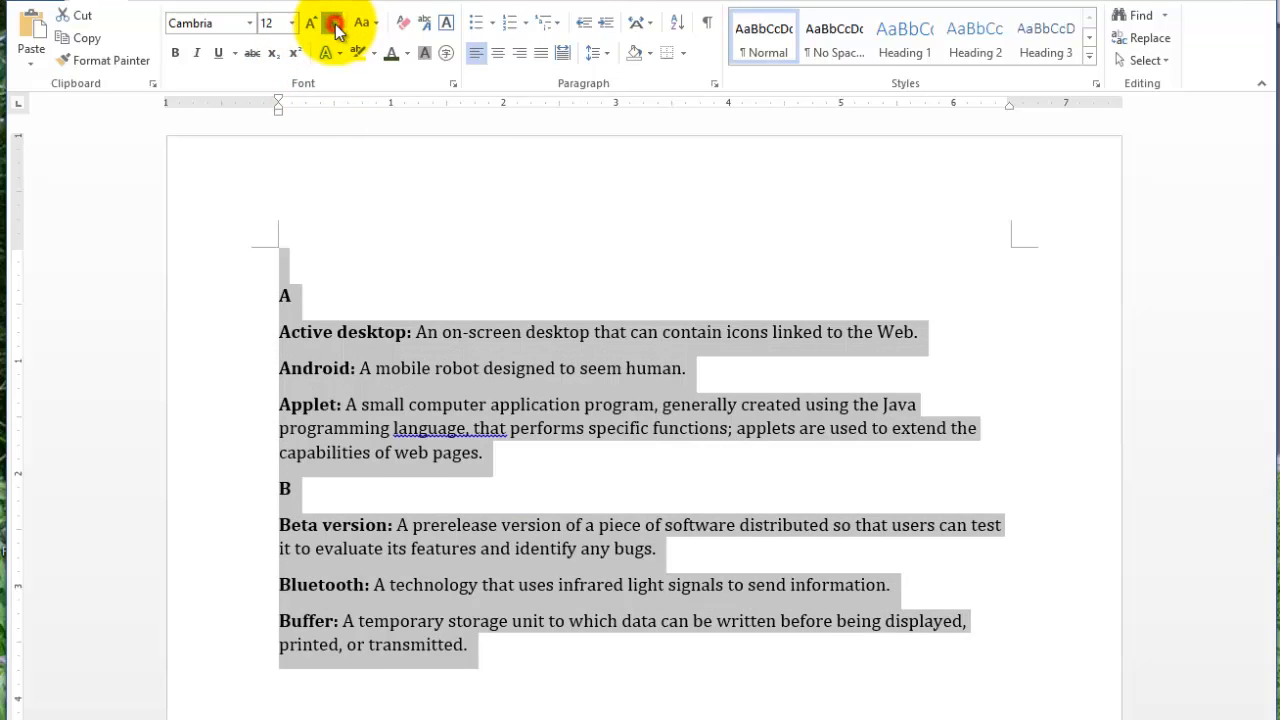
{"action": "left_click", "coordinate": [332, 24]}
{"action": "left_click", "coordinate": [332, 24]}
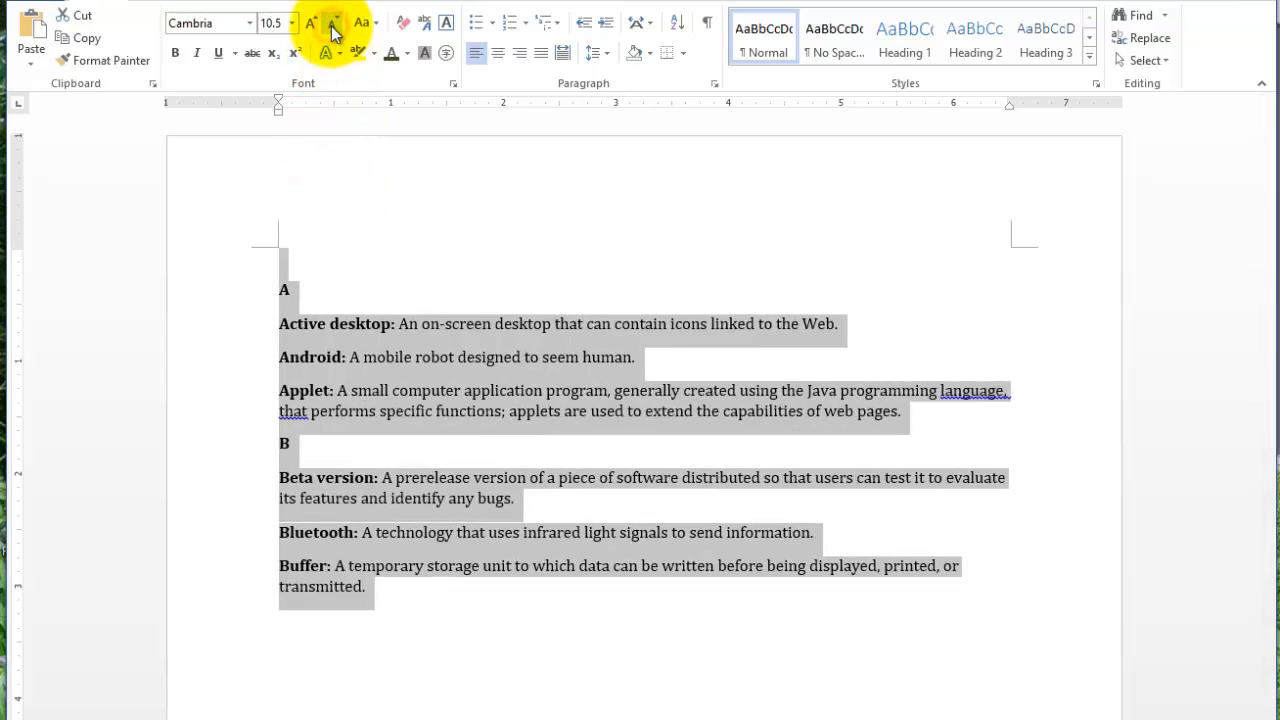
{"action": "left_click", "coordinate": [332, 24]}
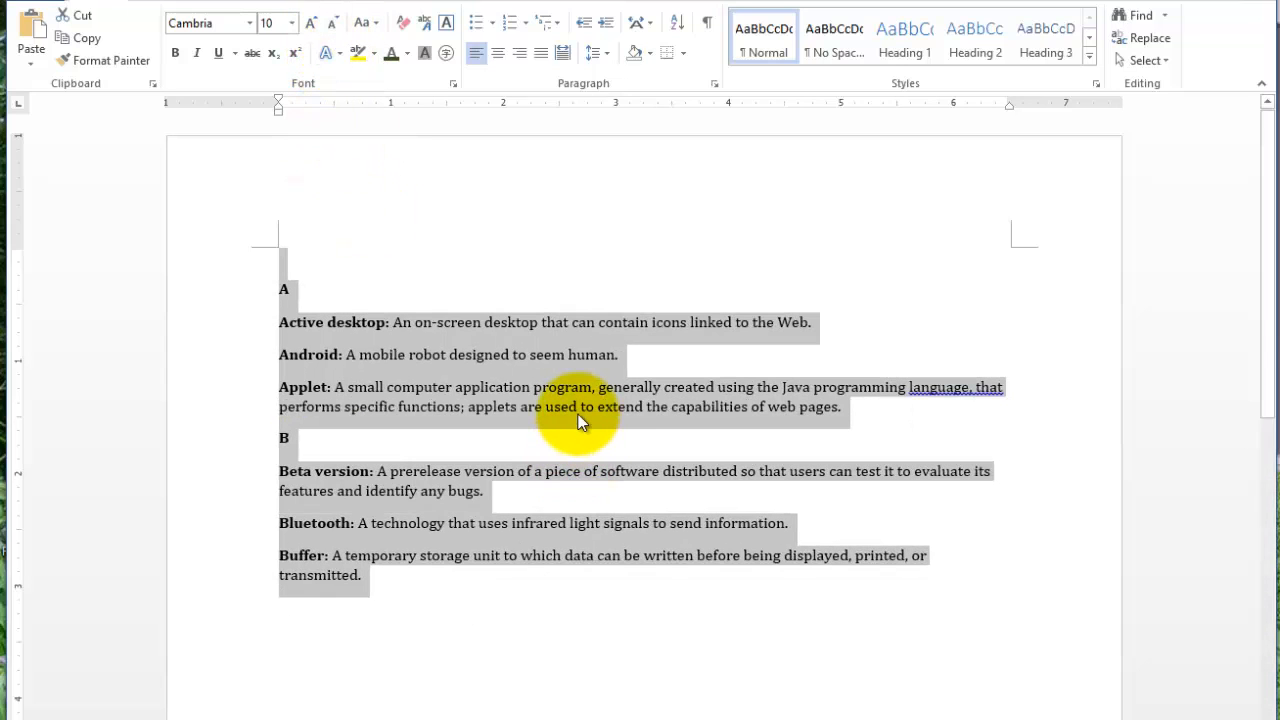